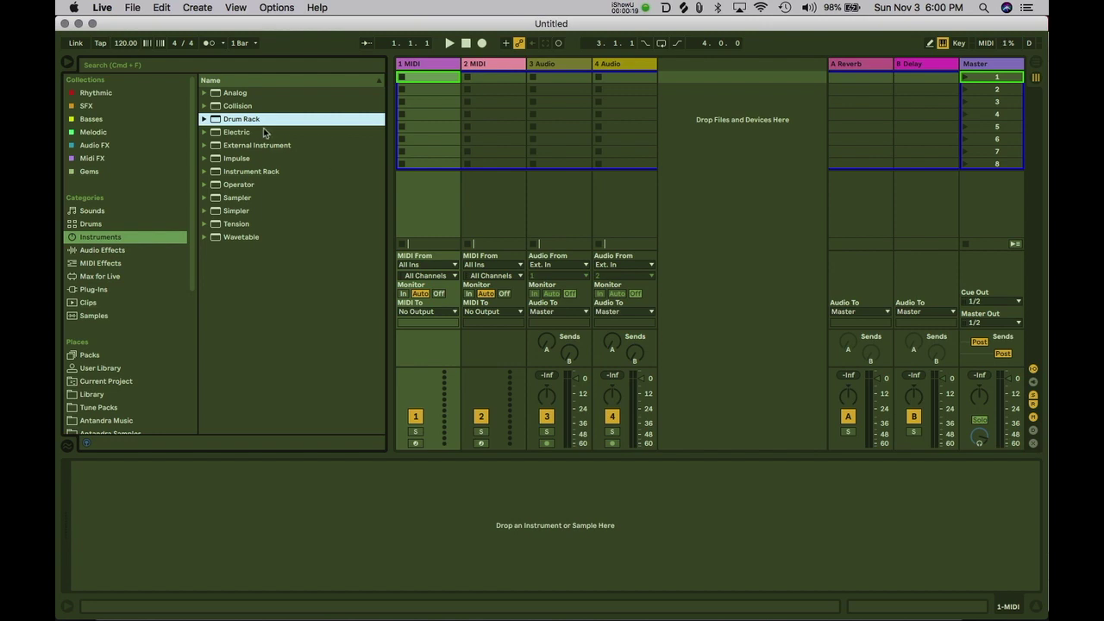
- Load a Drum Rack on the first MIDI track and put the Kick 9 (G) sample on its C1 pad
drag(254, 122, 427, 112)
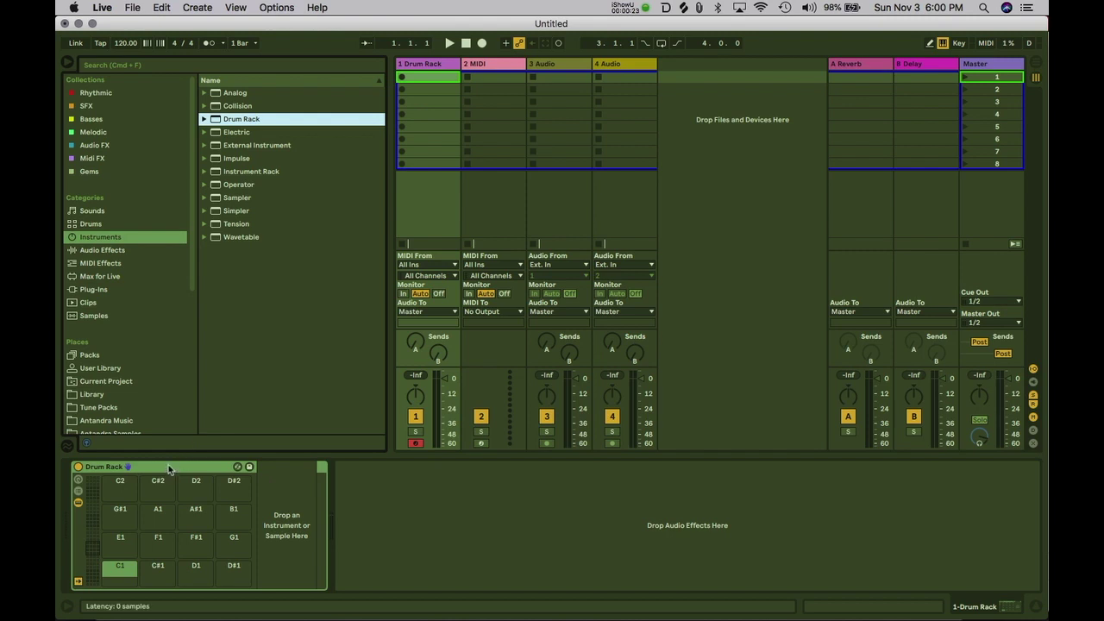
click(99, 291)
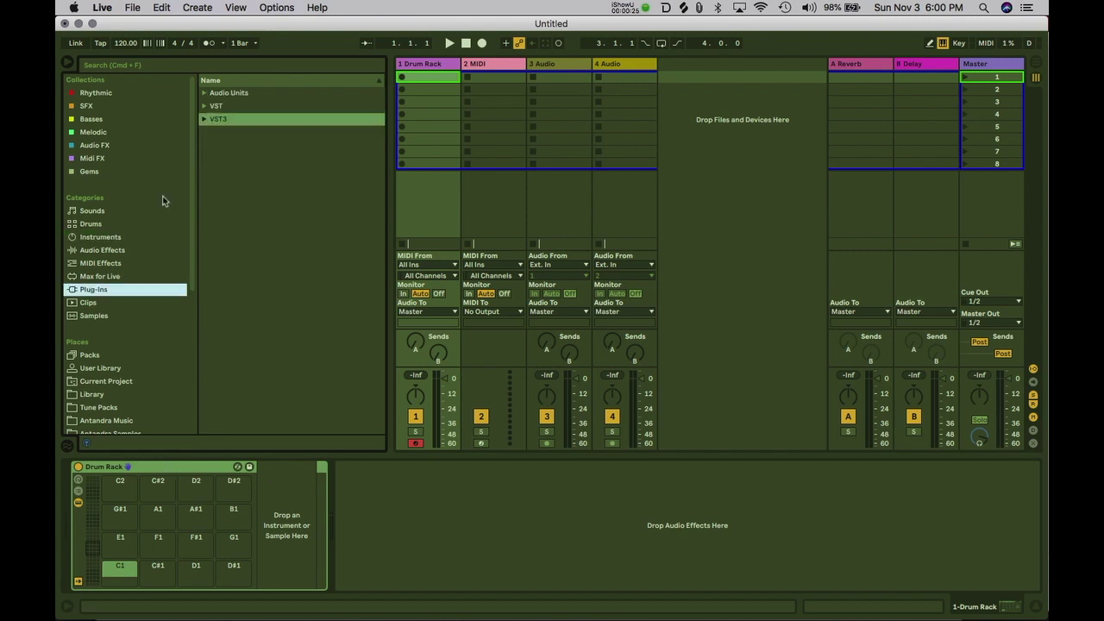
click(206, 94)
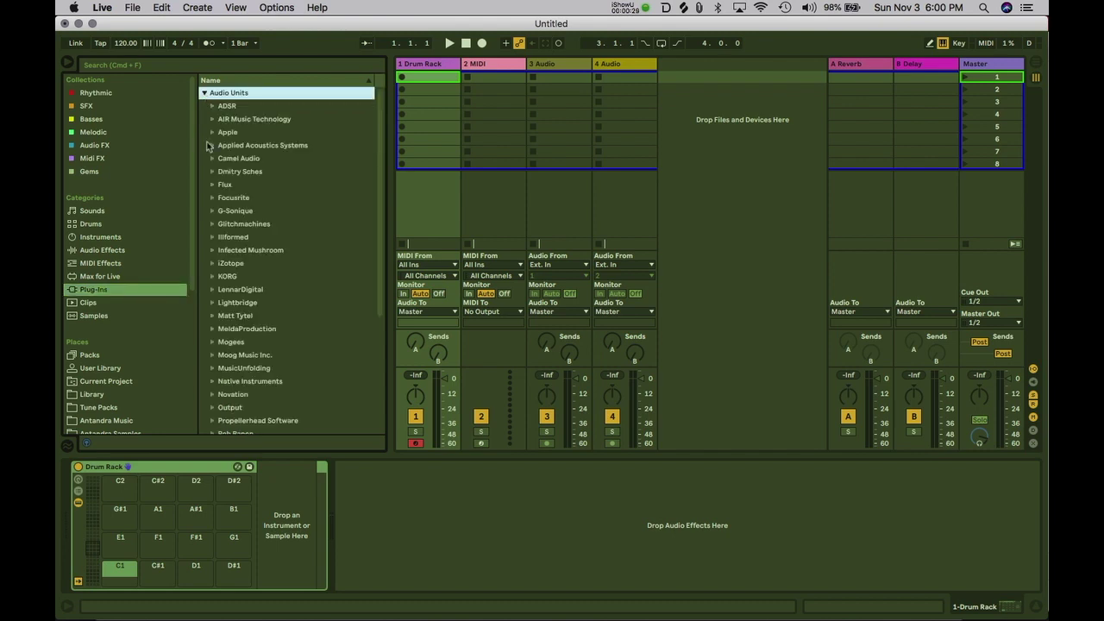
click(109, 318)
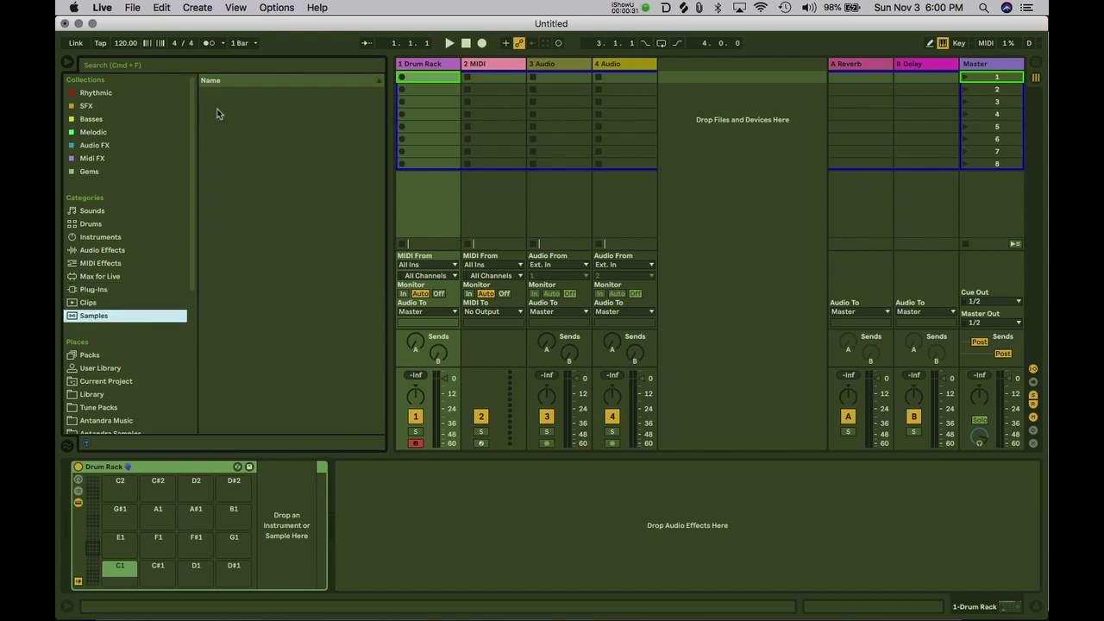
click(175, 68)
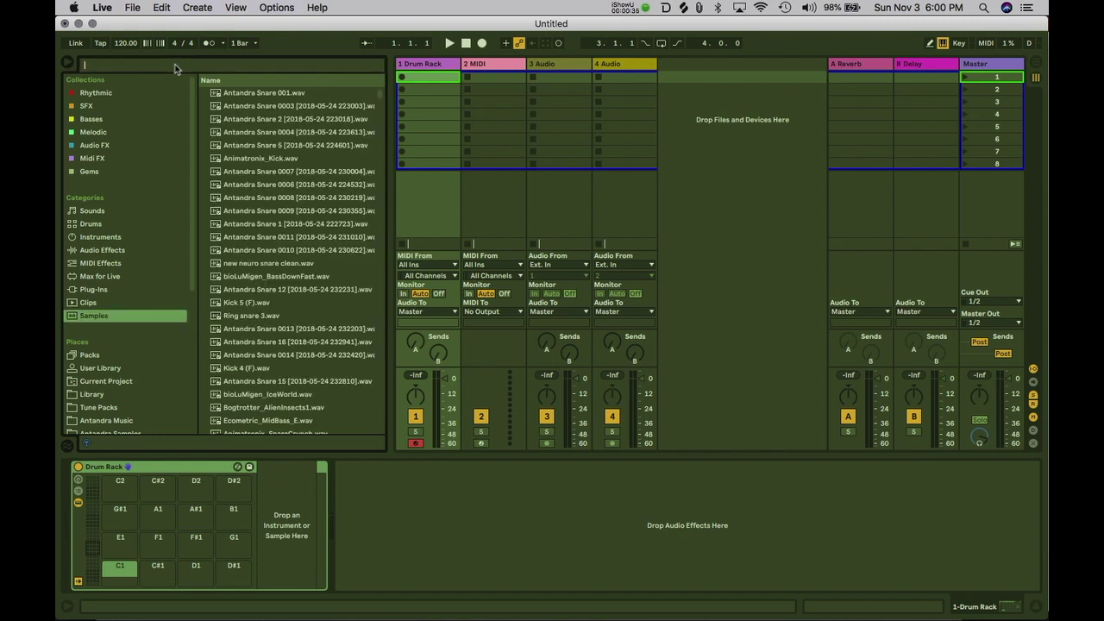
text(kick)
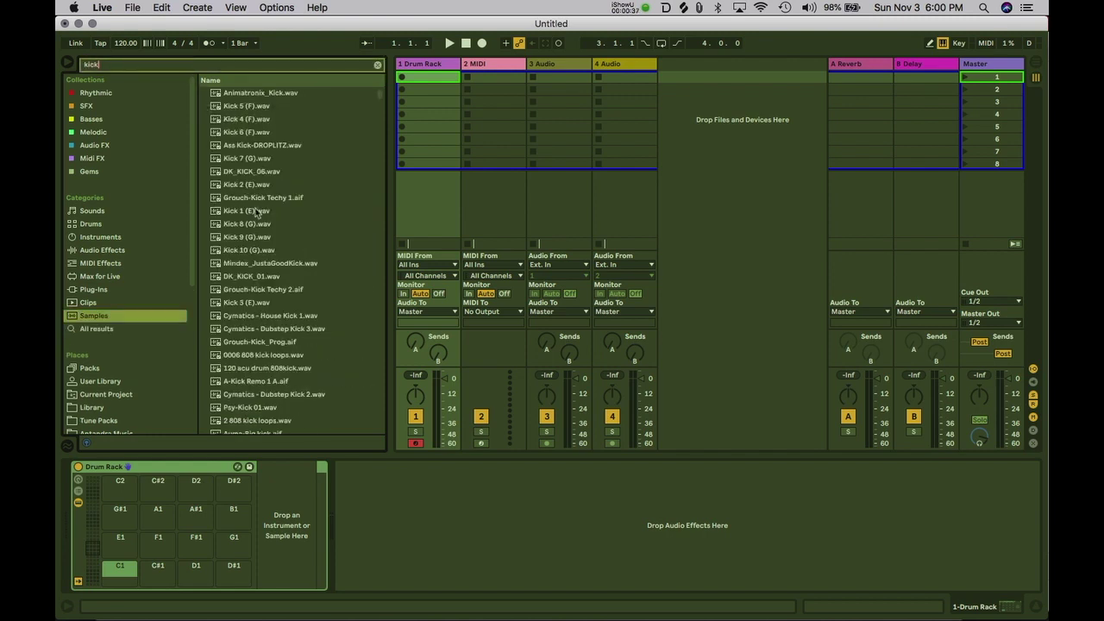
click(247, 238)
drag(242, 243, 117, 569)
- Search the samples for "snare" and put Ring snare 3 on the Drum Rack's C#1 pad
click(133, 65)
text(s)
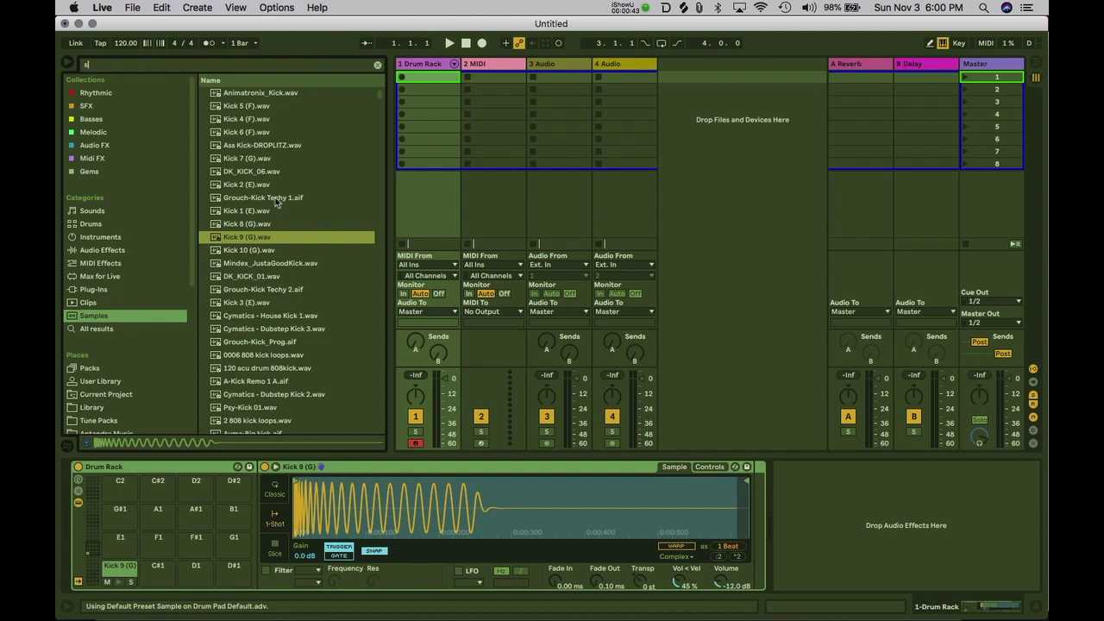
text(nare)
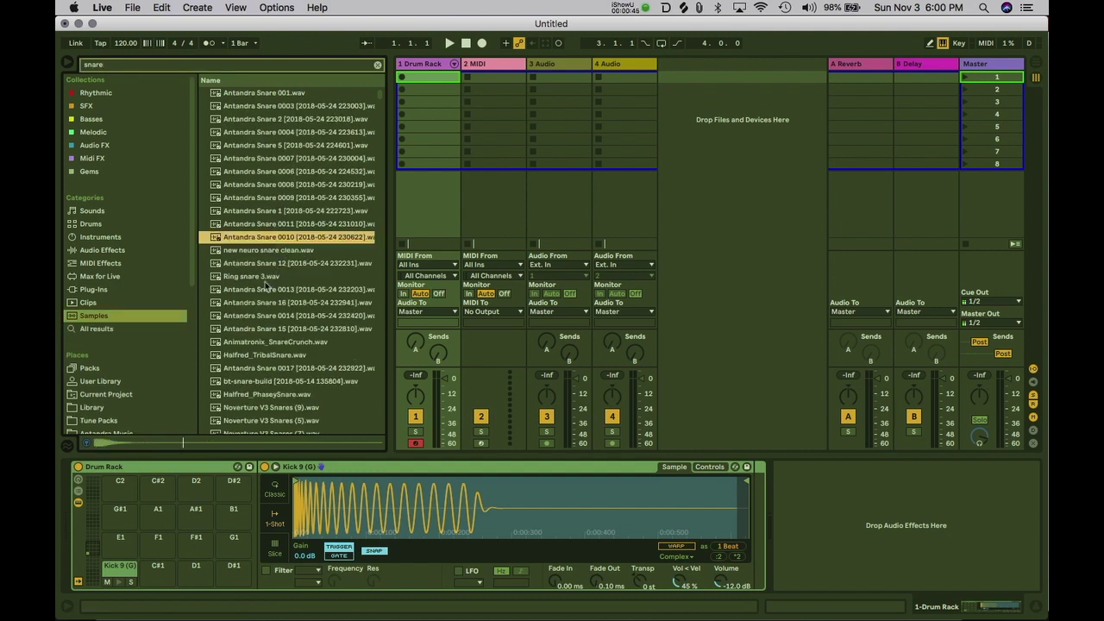
click(265, 278)
drag(248, 277, 158, 571)
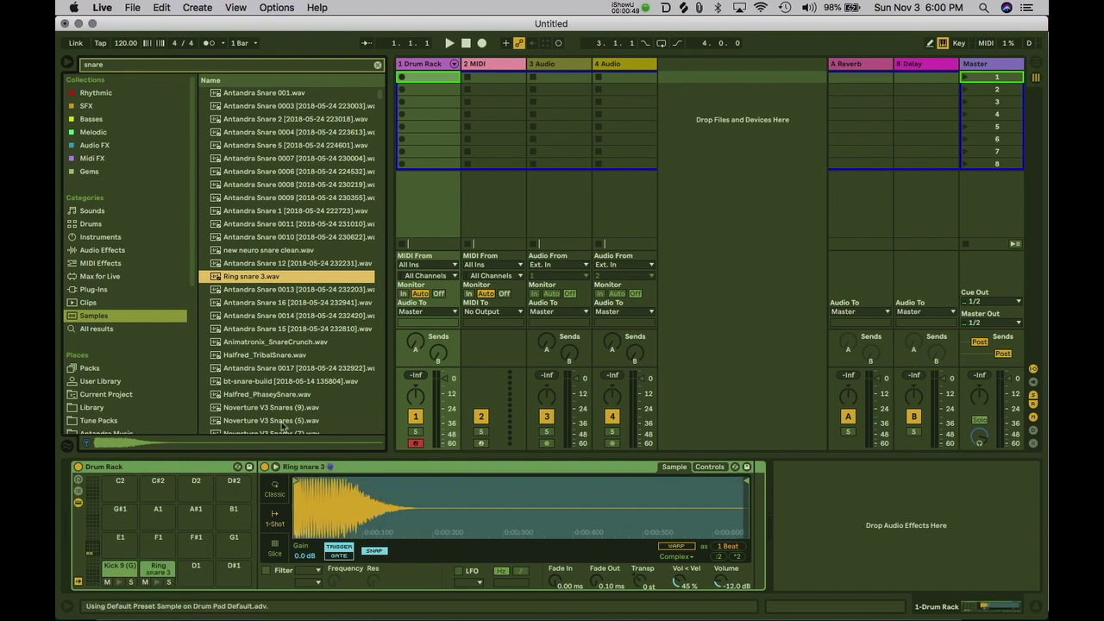
- Create a one-bar clip in the drum track's first slot with kicks on beats 1 and 3 and snares on beats 2 and 4
double_click(419, 80)
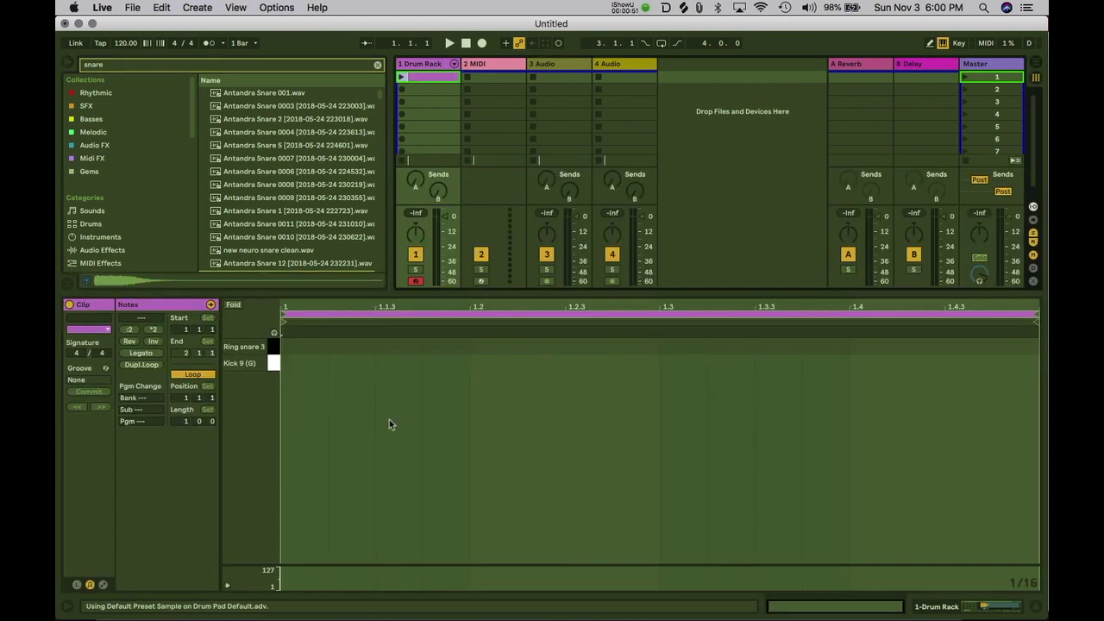
double_click(297, 362)
double_click(483, 347)
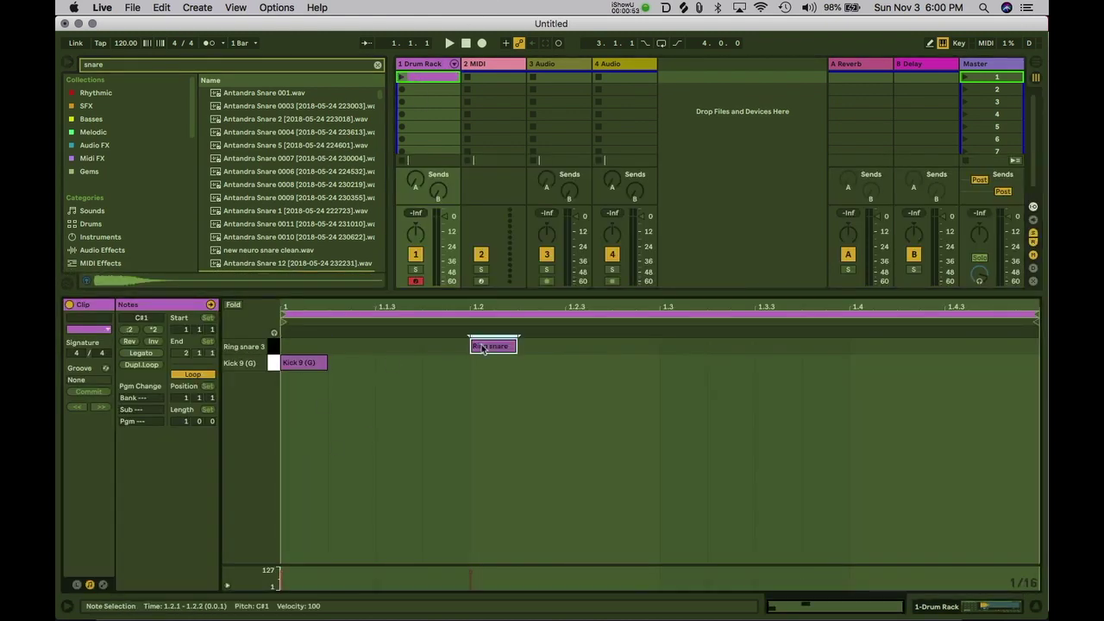
double_click(671, 364)
double_click(866, 345)
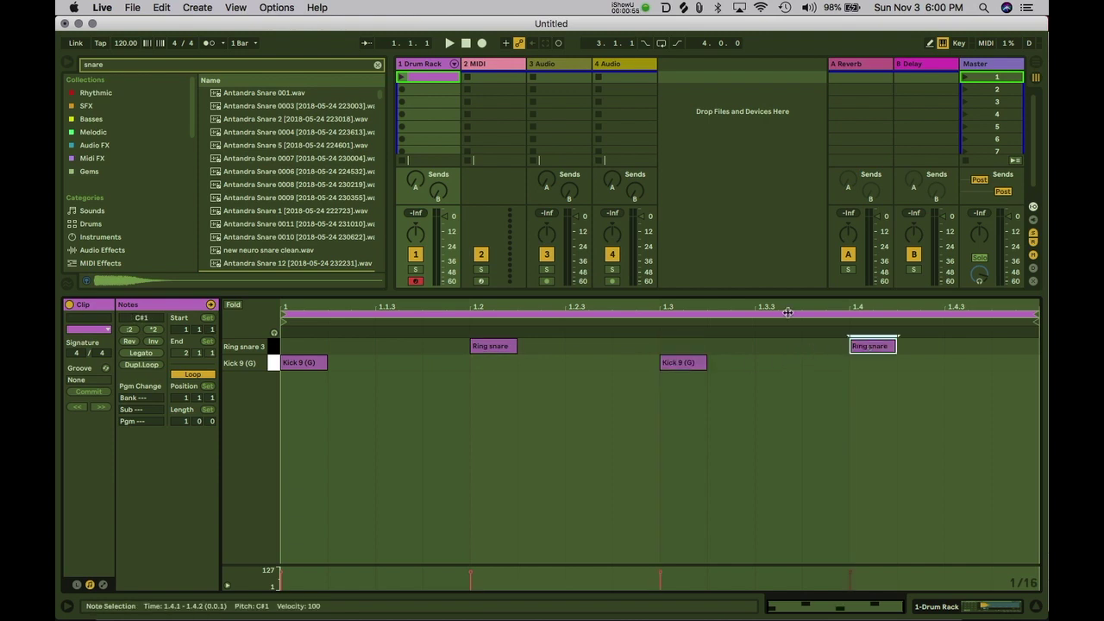
- Launch the drum clip, set the tempo to 80 BPM and return to the track's device view
click(403, 78)
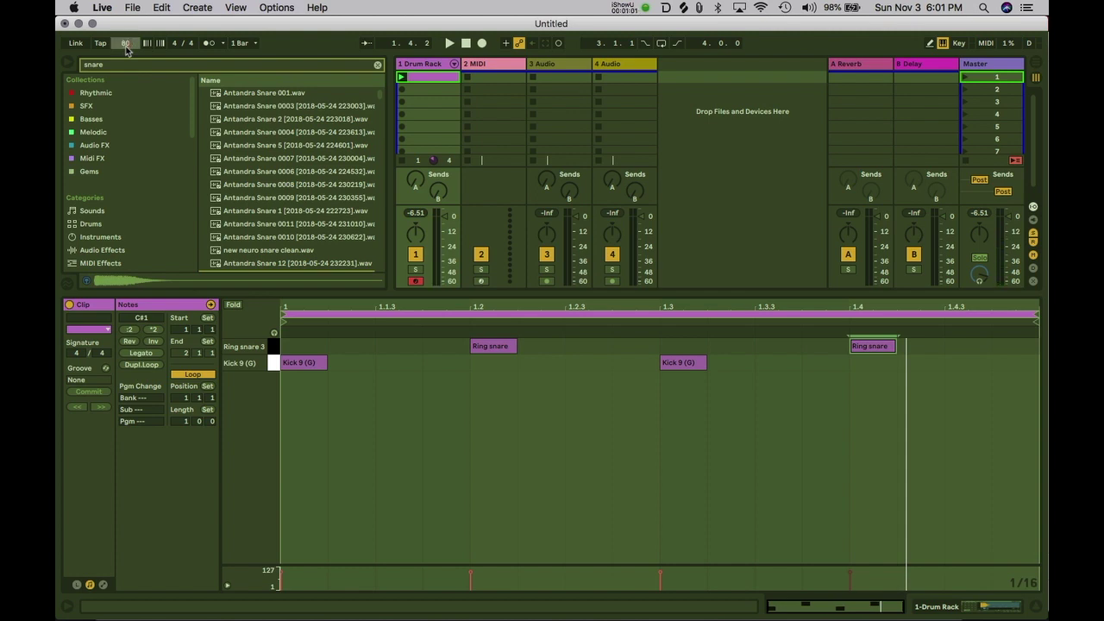
key(Return)
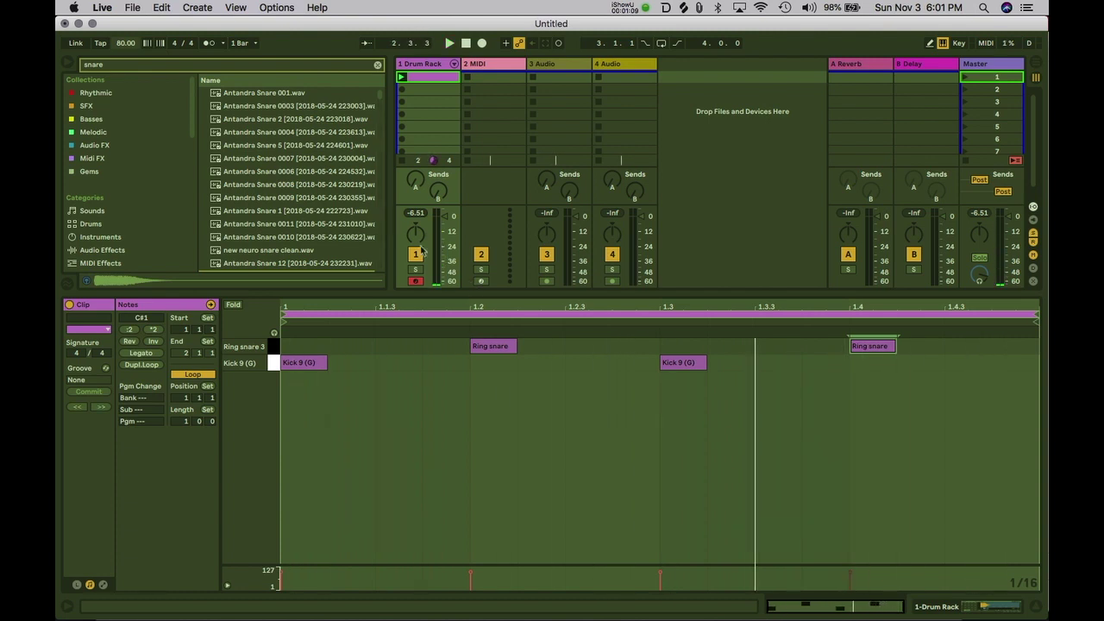
key(shift+Tab)
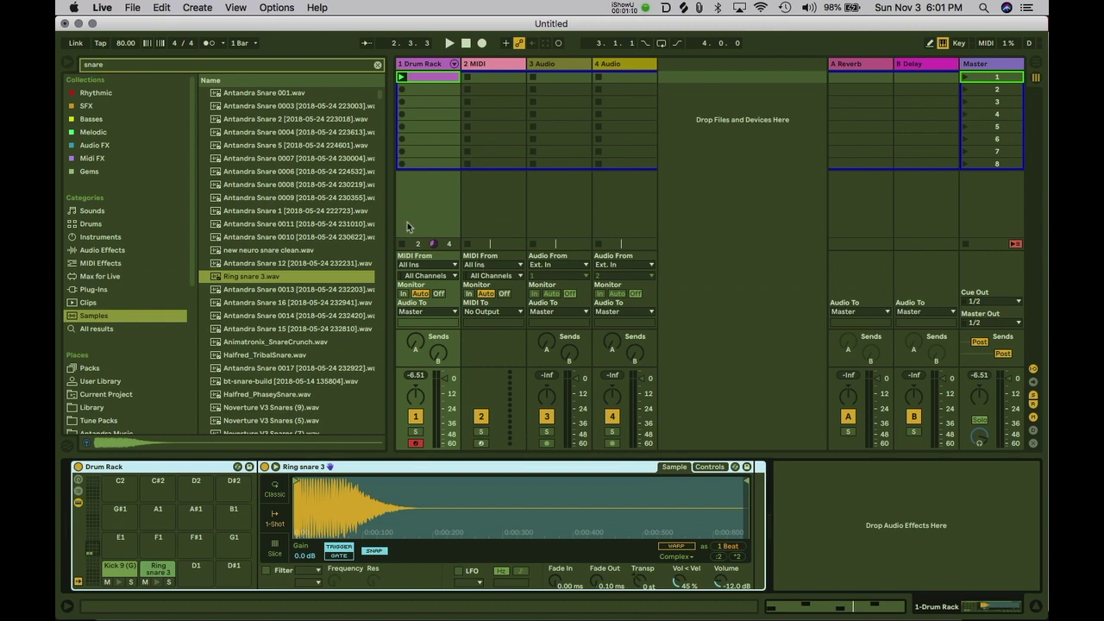
- Select the second MIDI track's first slot and list the VST3 plug-ins without the snare search filter
click(479, 76)
click(99, 290)
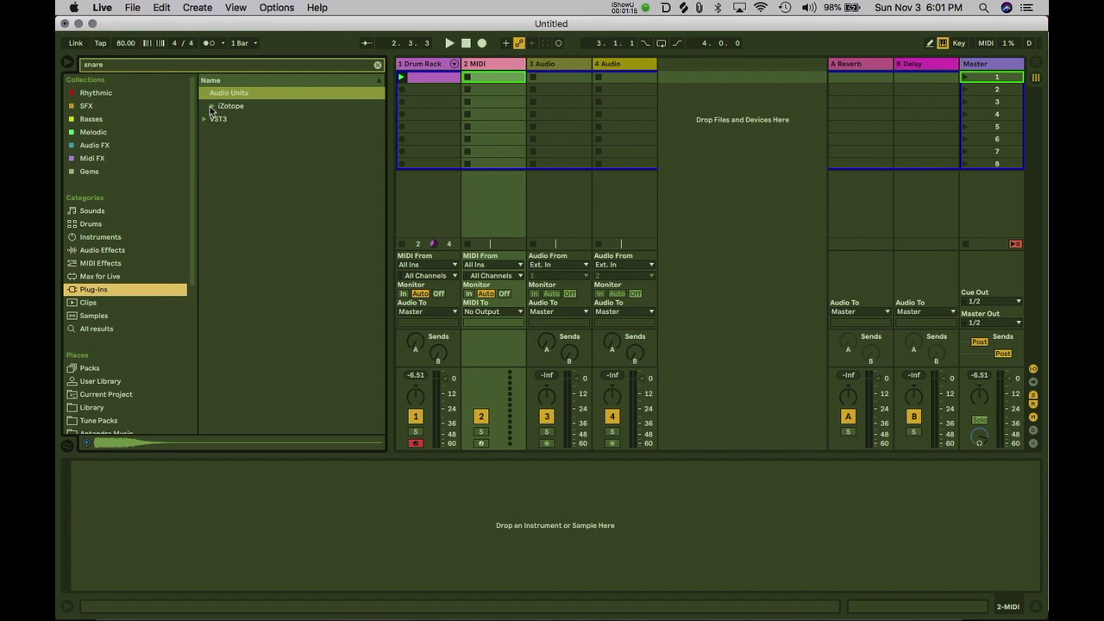
click(211, 106)
click(205, 132)
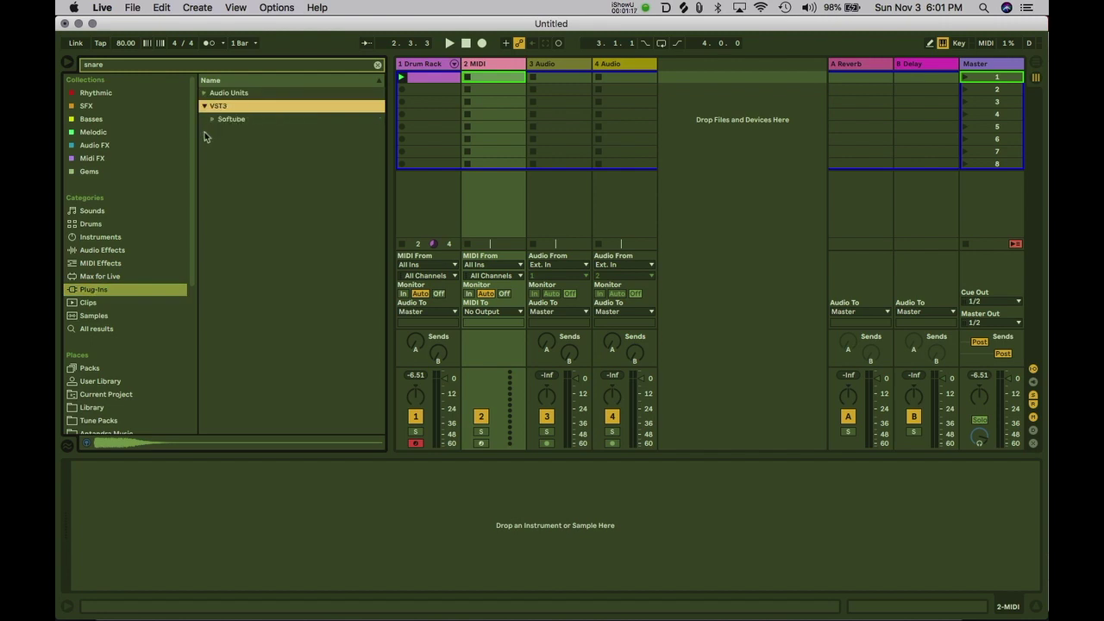
click(377, 66)
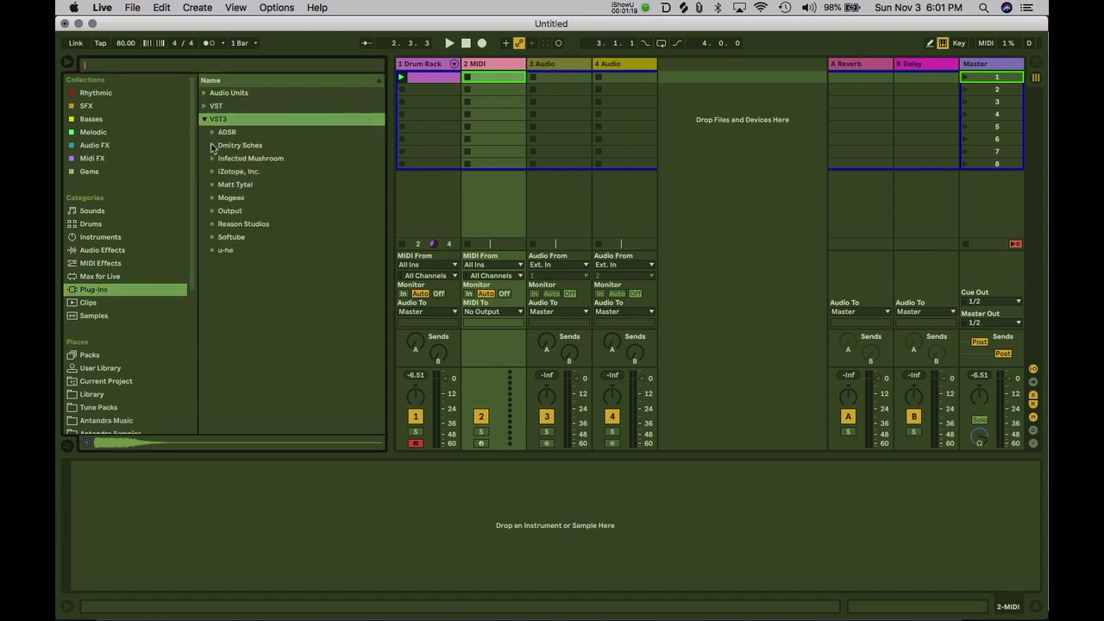
- Load the VST3 Reason Rack Plugin from Reason Studios onto the second MIDI track
click(212, 158)
click(213, 184)
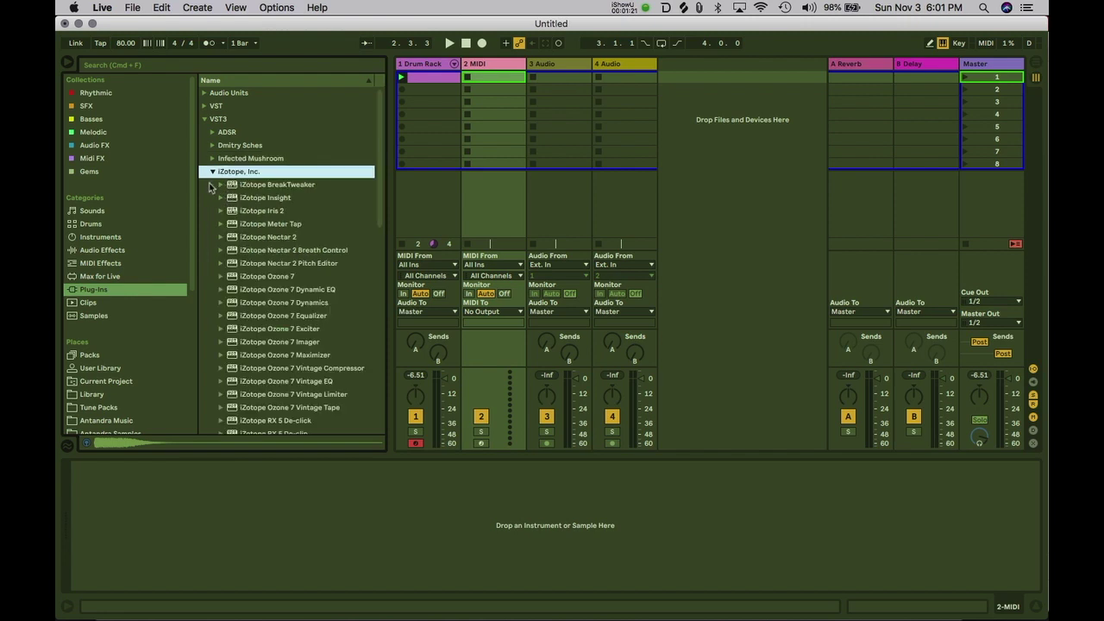
scroll(289, 312, down, 9)
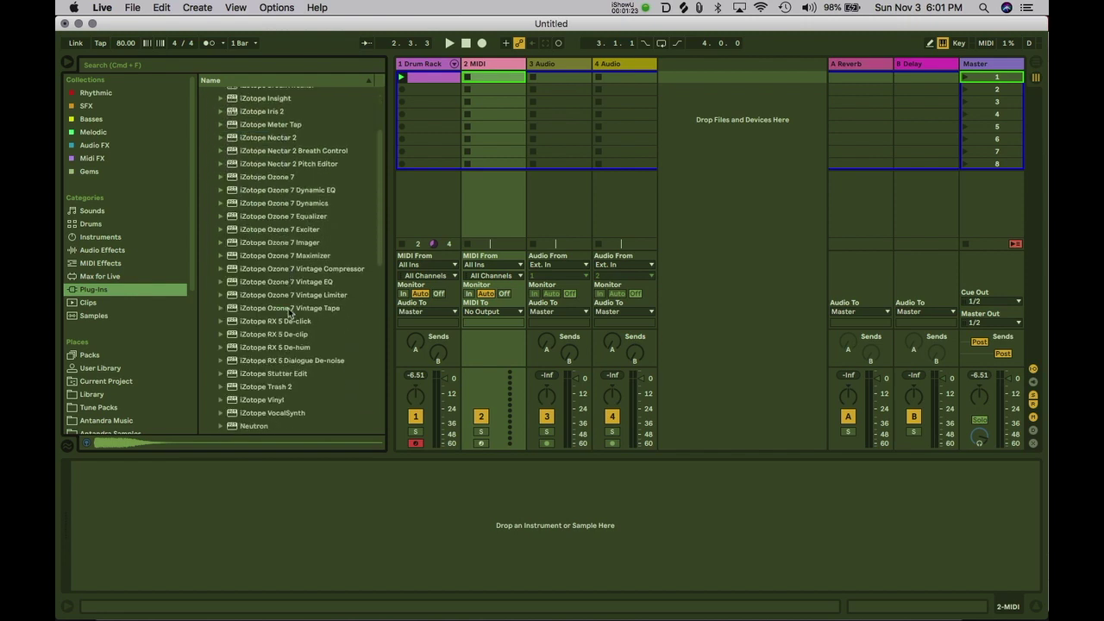
scroll(286, 297, down, 5)
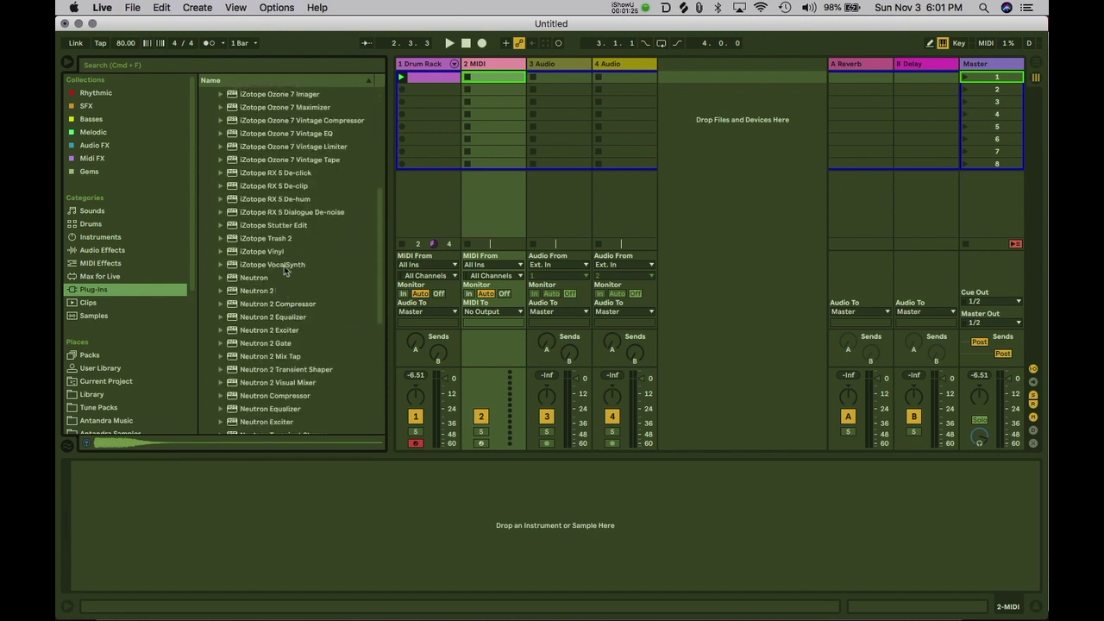
scroll(285, 299, down, 6)
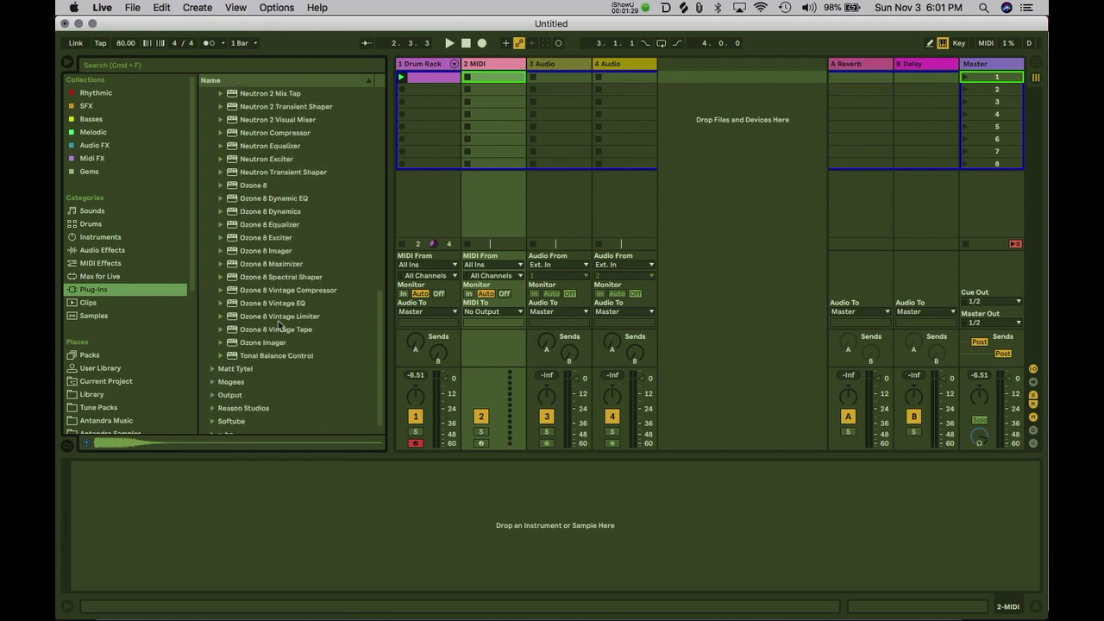
click(216, 369)
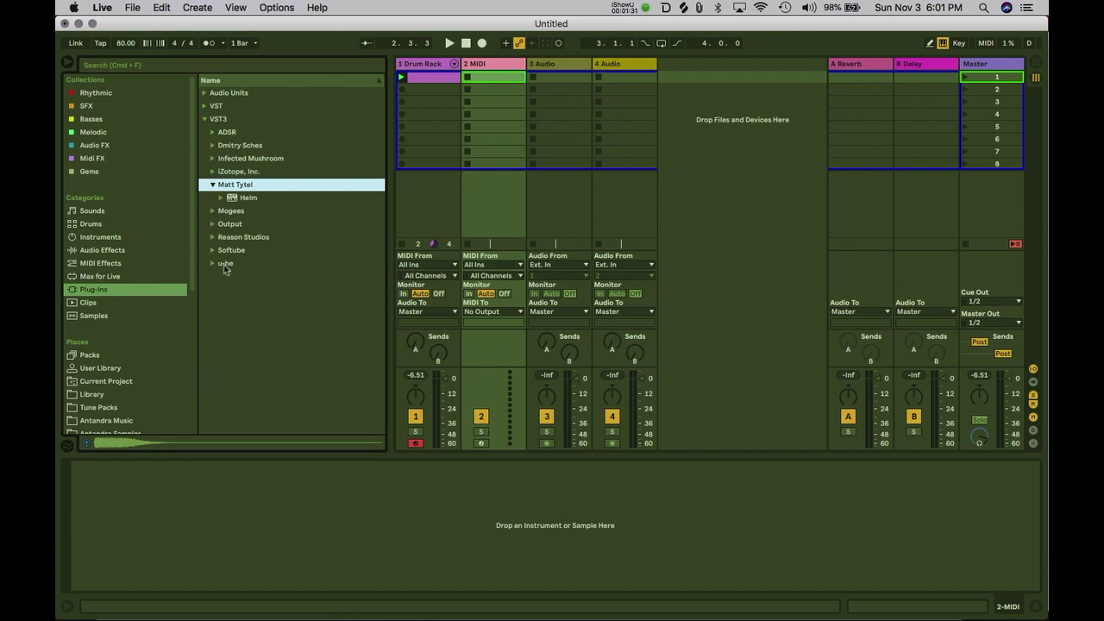
click(213, 224)
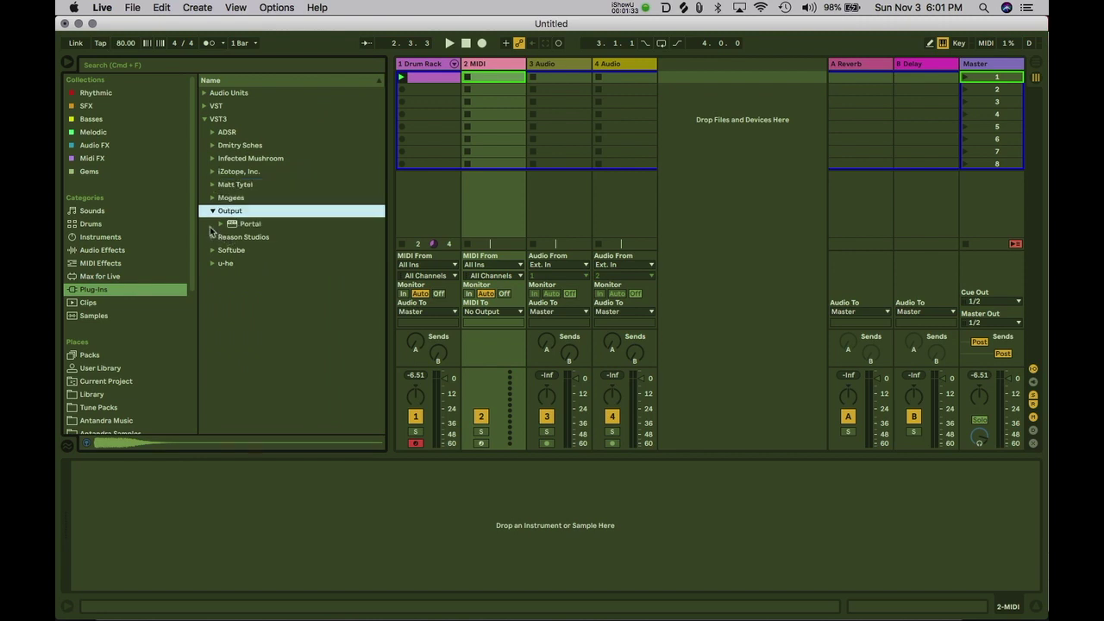
click(235, 238)
drag(257, 240, 490, 103)
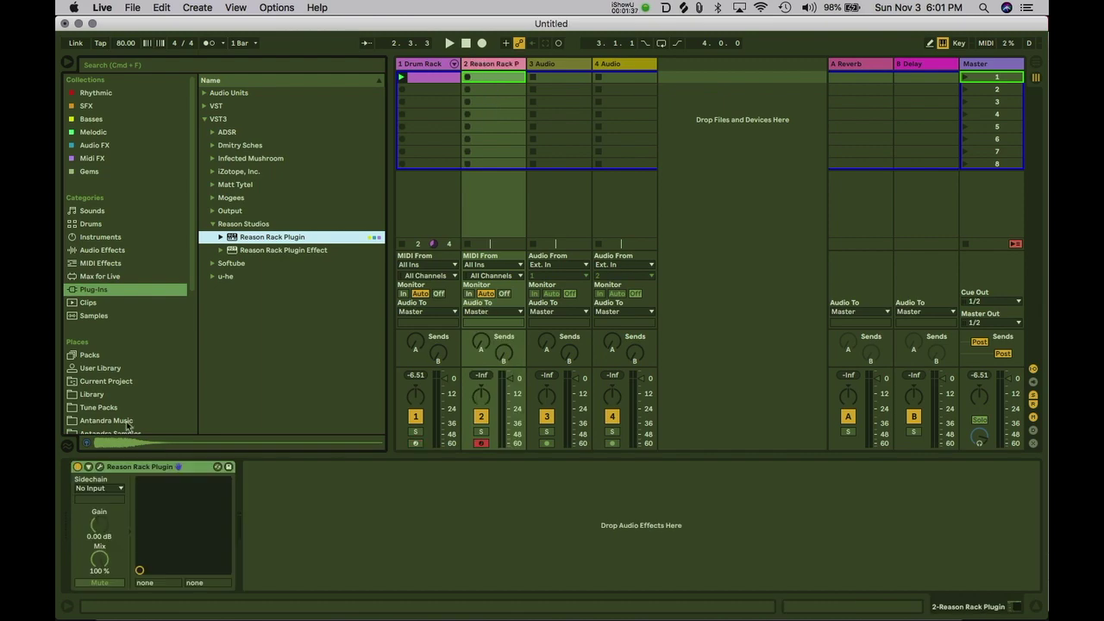
- Open the Reason Rack Plugin's window and add a Grain Sample Manipulator to its rack
click(100, 467)
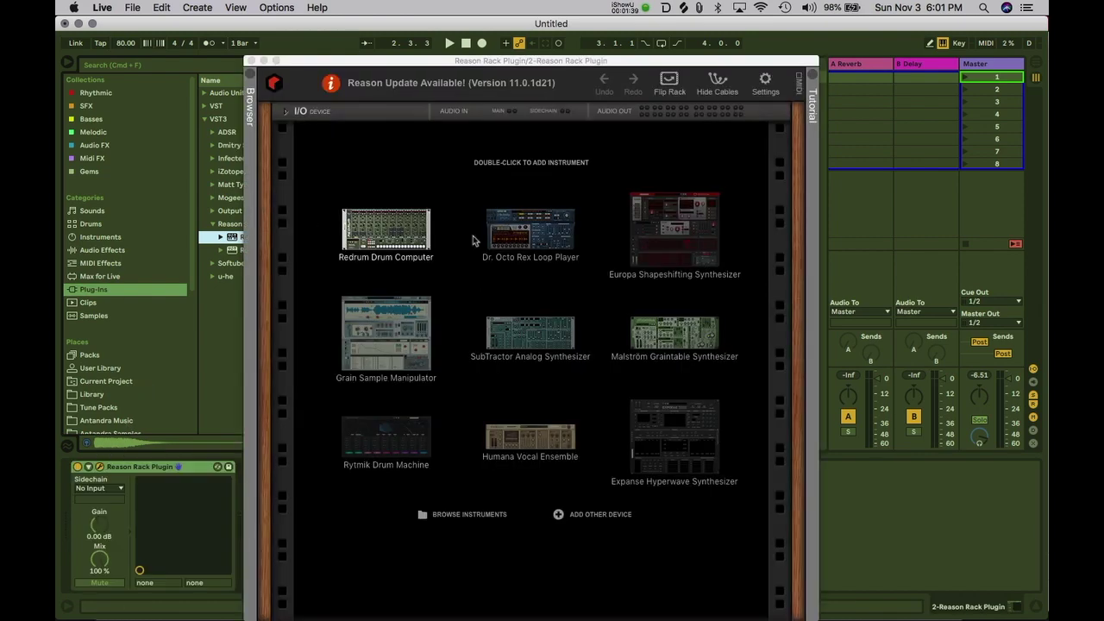
double_click(385, 337)
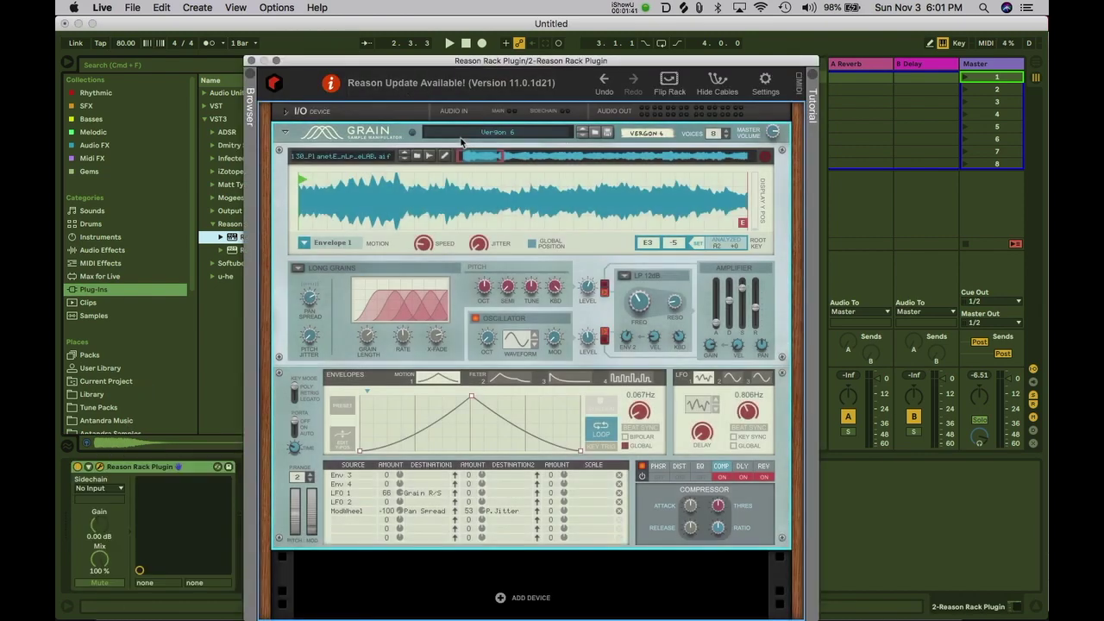
click(461, 140)
scroll(518, 211, up, 3)
click(444, 118)
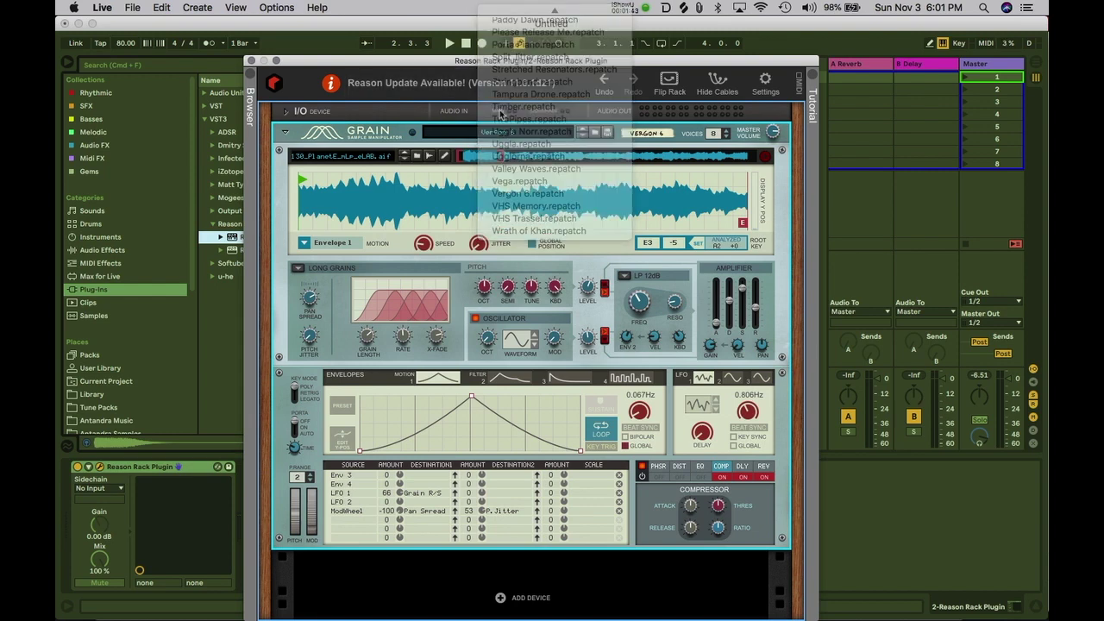
- Choose the Deep Didgeridoo patch from Grain's Bass patch folder and close the plug-in window
click(602, 132)
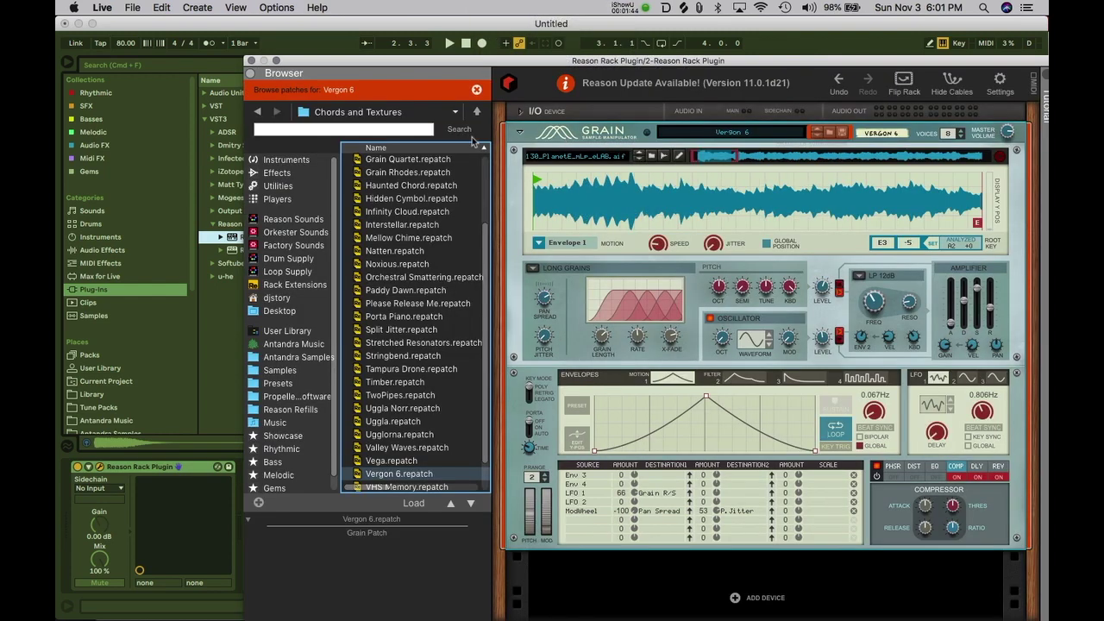
click(367, 113)
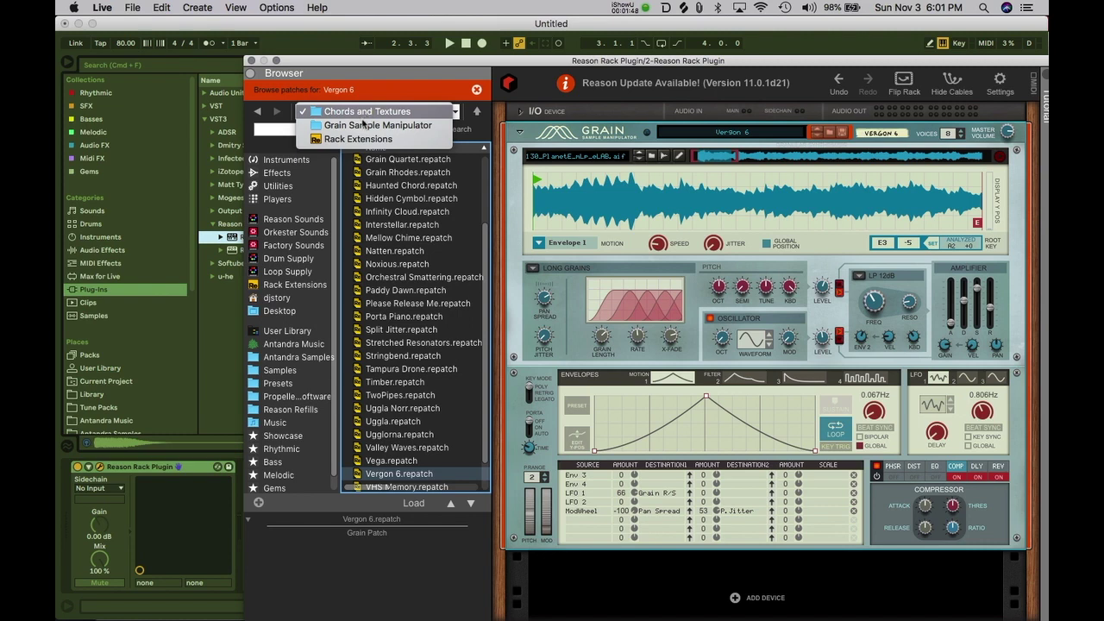
click(364, 124)
double_click(376, 160)
click(422, 226)
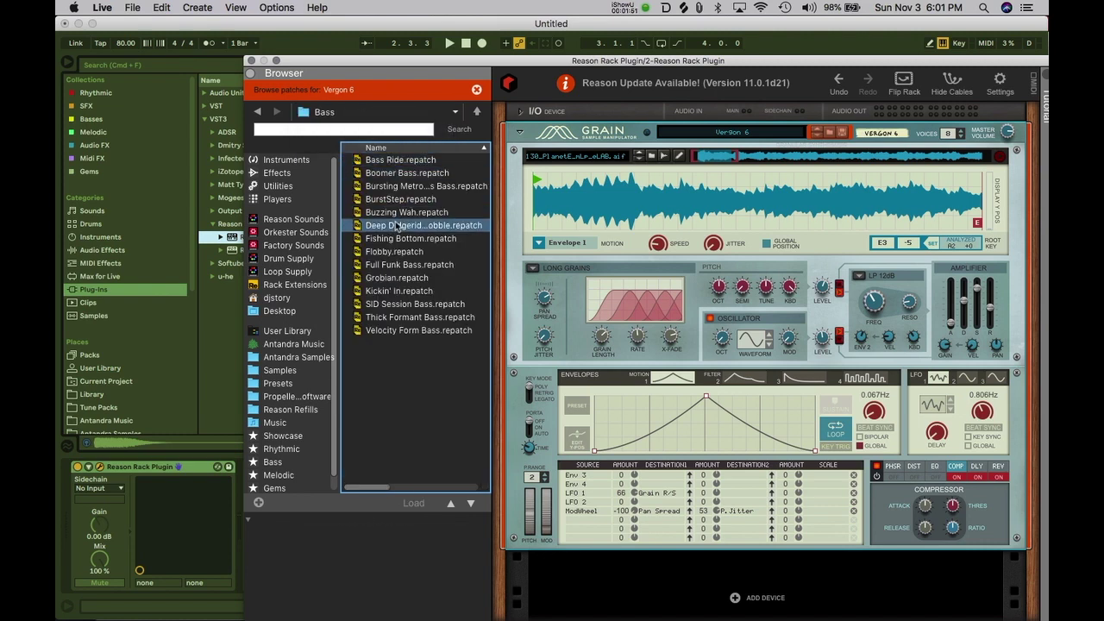
click(251, 61)
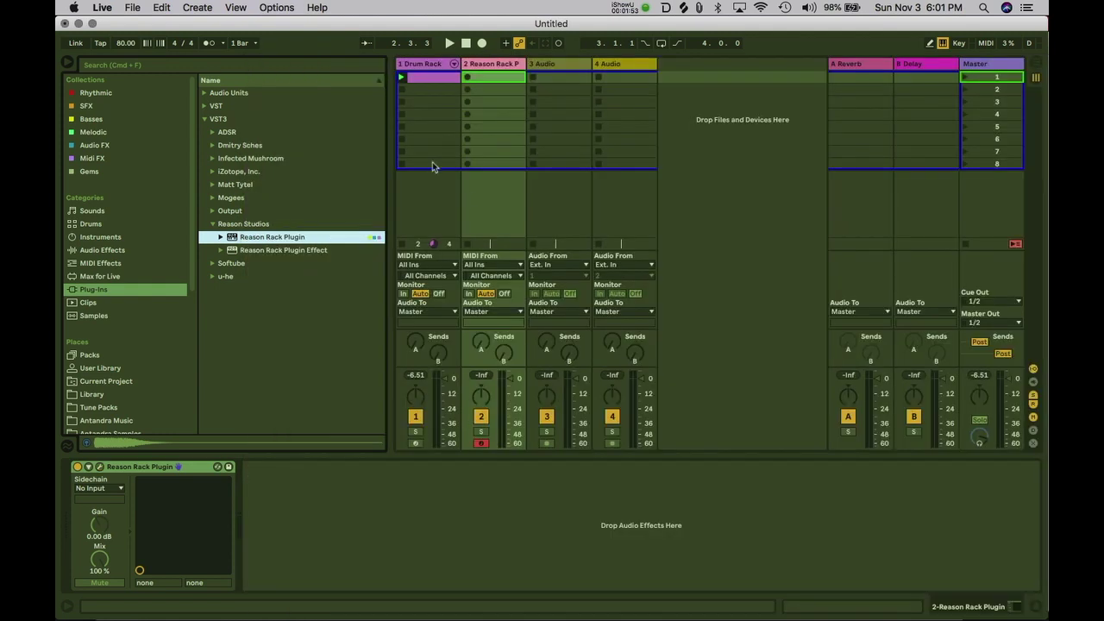
- Set the Reason Rack track's MIDI input to 1-Drum Rack, taking Drum Rack | Kick 9 (G) | Pre FX
click(485, 265)
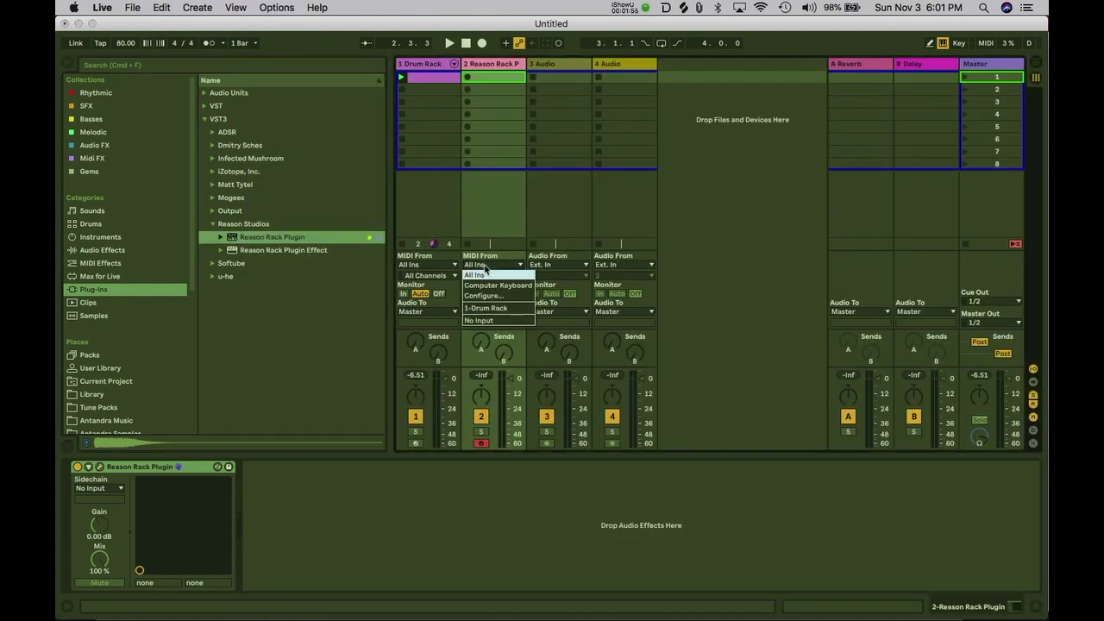
click(486, 308)
click(479, 276)
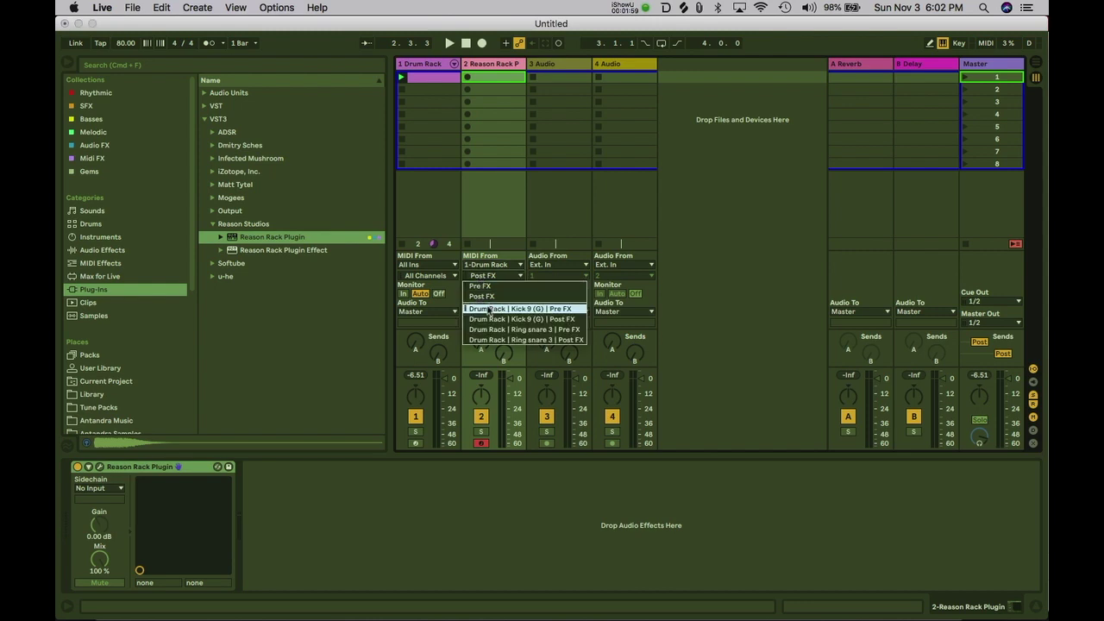
click(490, 309)
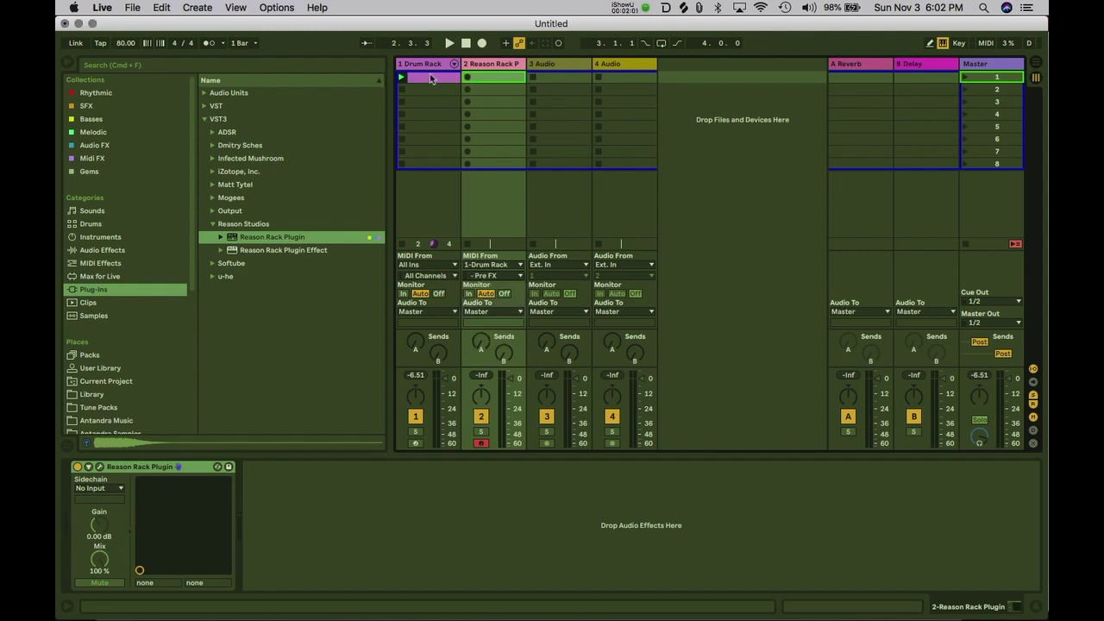
- Set the Reason Rack track's monitoring to In and play the beat to audition the kick-triggered bass
click(469, 294)
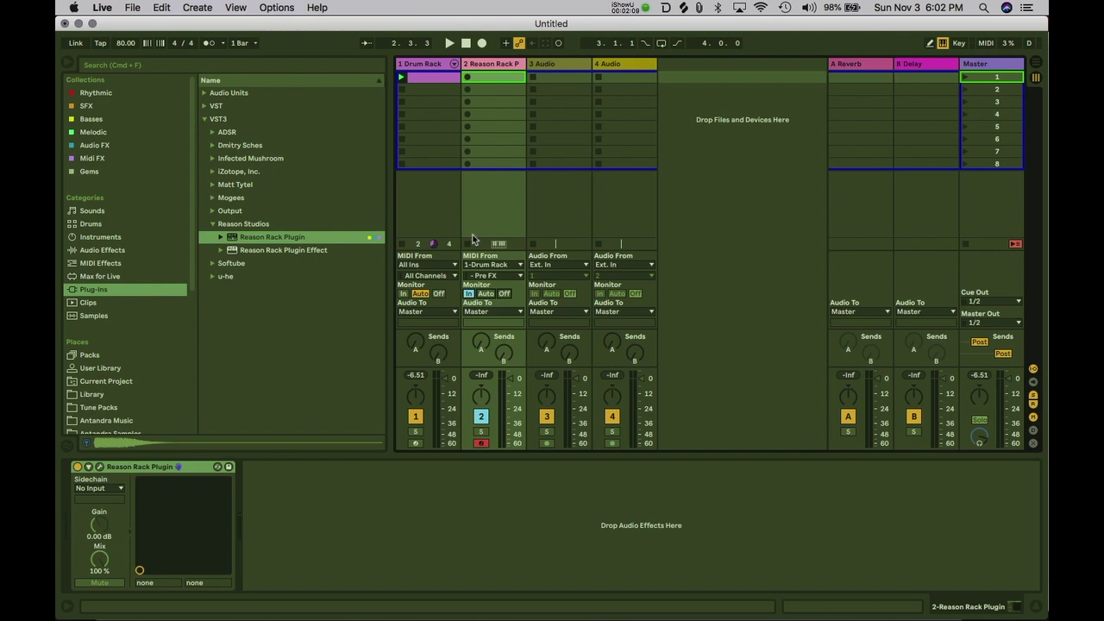
key(space)
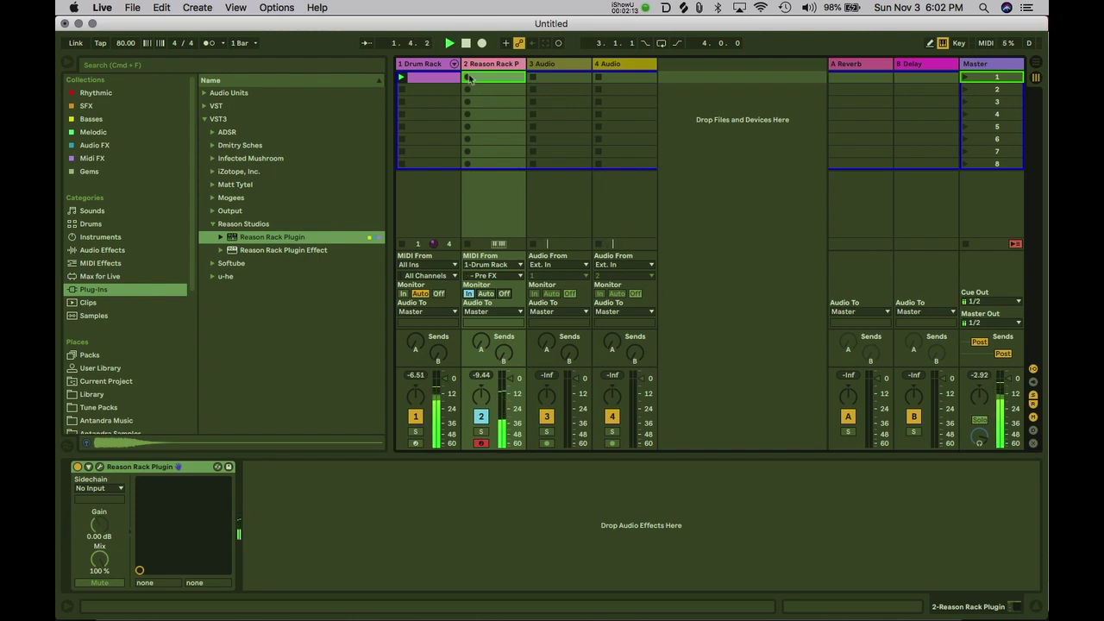
key(space)
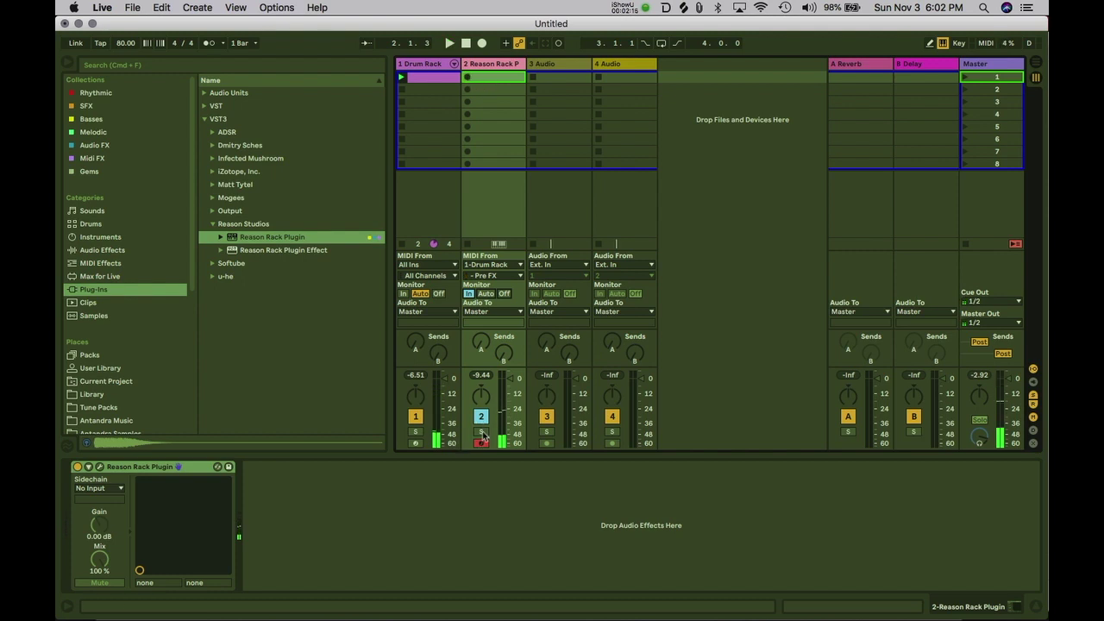
- Open the Drum Rack clip, lengthen both Kick 9 (G) notes to half a bar each, and play it back
double_click(448, 78)
drag(326, 363, 1046, 369)
click(690, 365)
key(space)
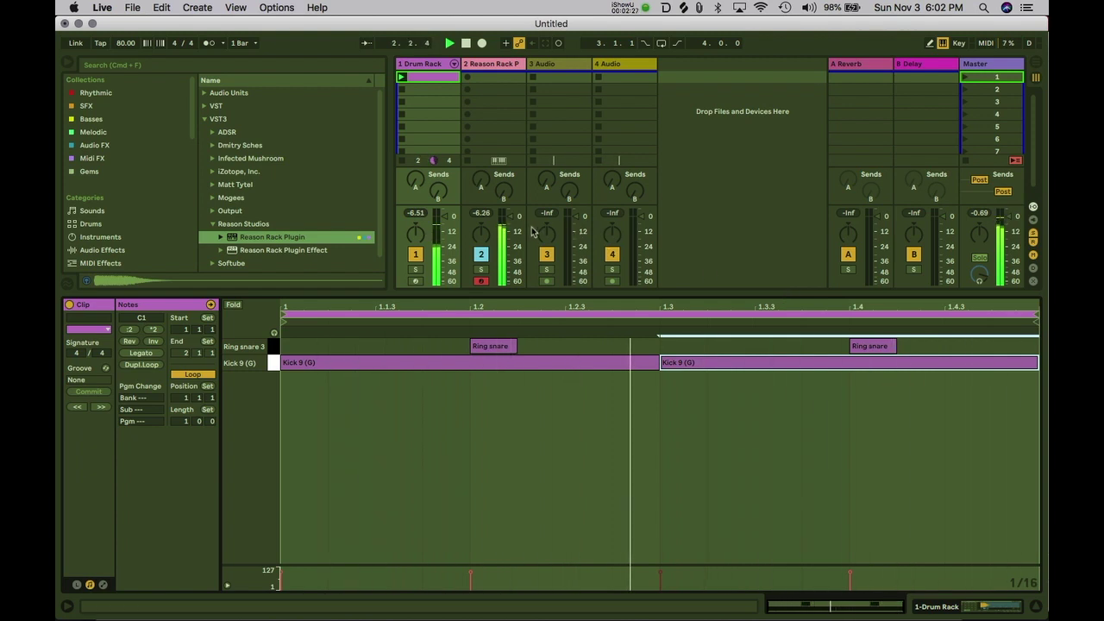
key(space)
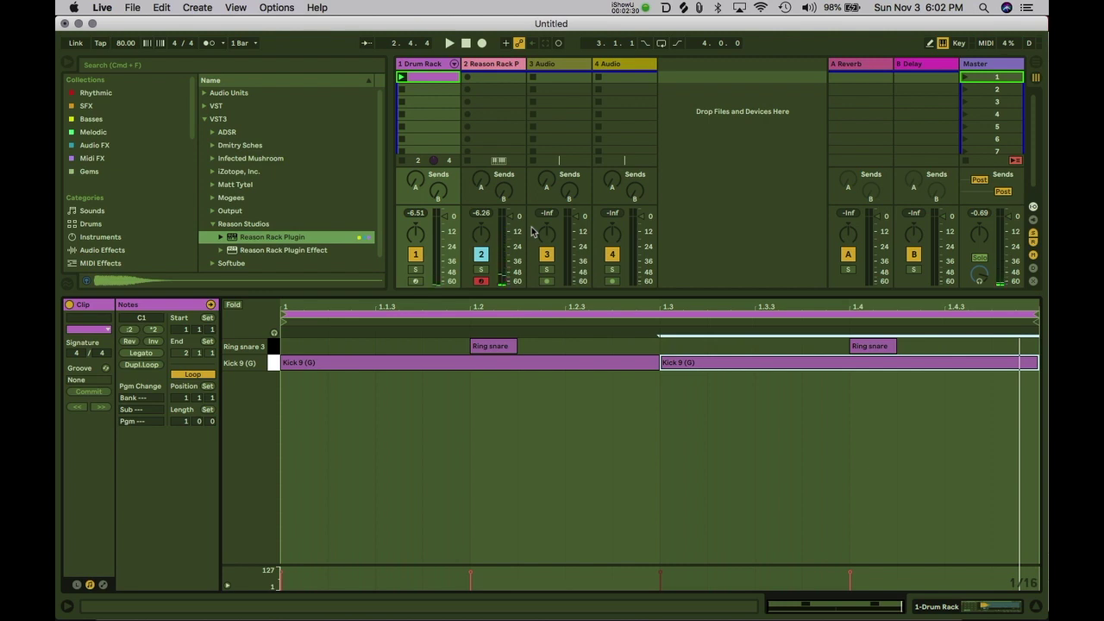
- Shorten both Kick 9 (G) notes to one beat each, ending at 1.2 and 1.4
click(658, 361)
drag(658, 357, 469, 357)
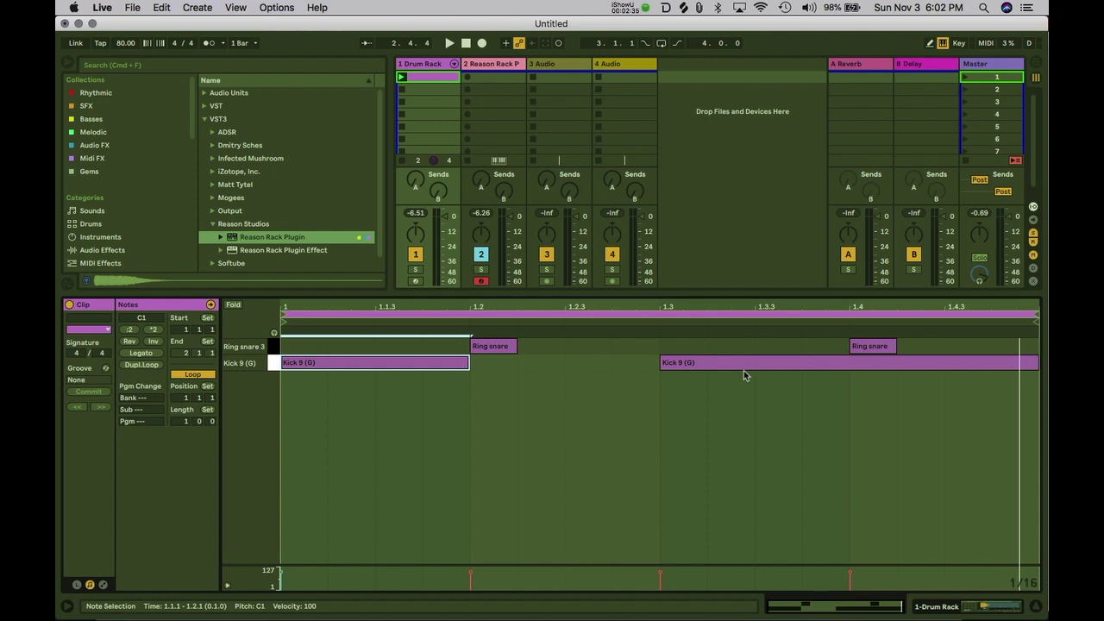
drag(1039, 362, 849, 362)
- Insert a new MIDI track after the Reason Rack track and load the VST3 Reason Rack Plugin onto it
click(491, 65)
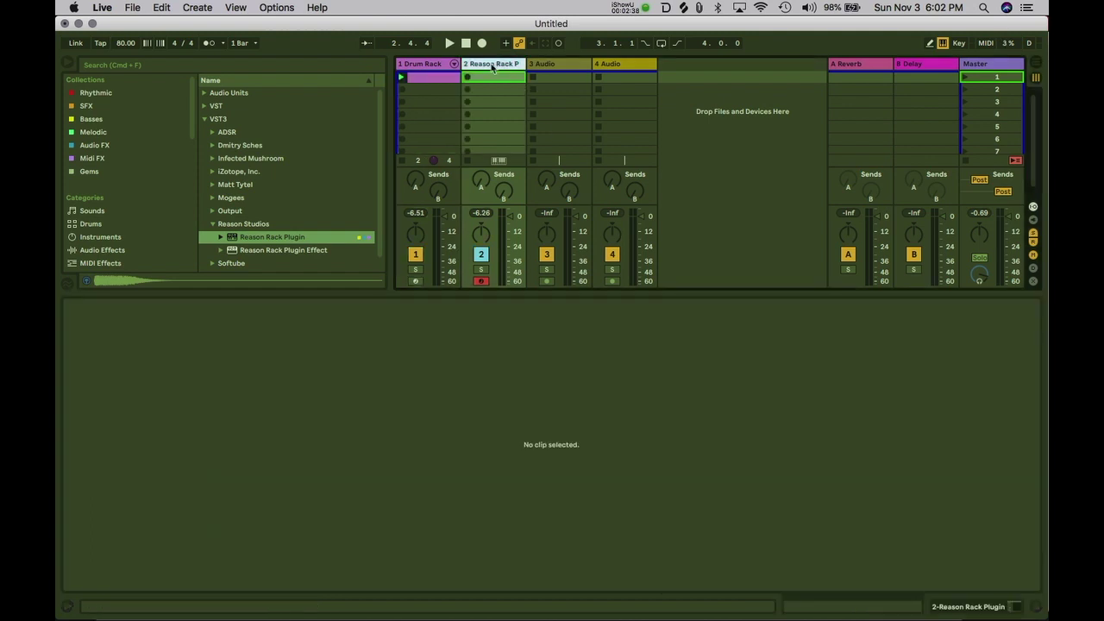
key(super+shift+t)
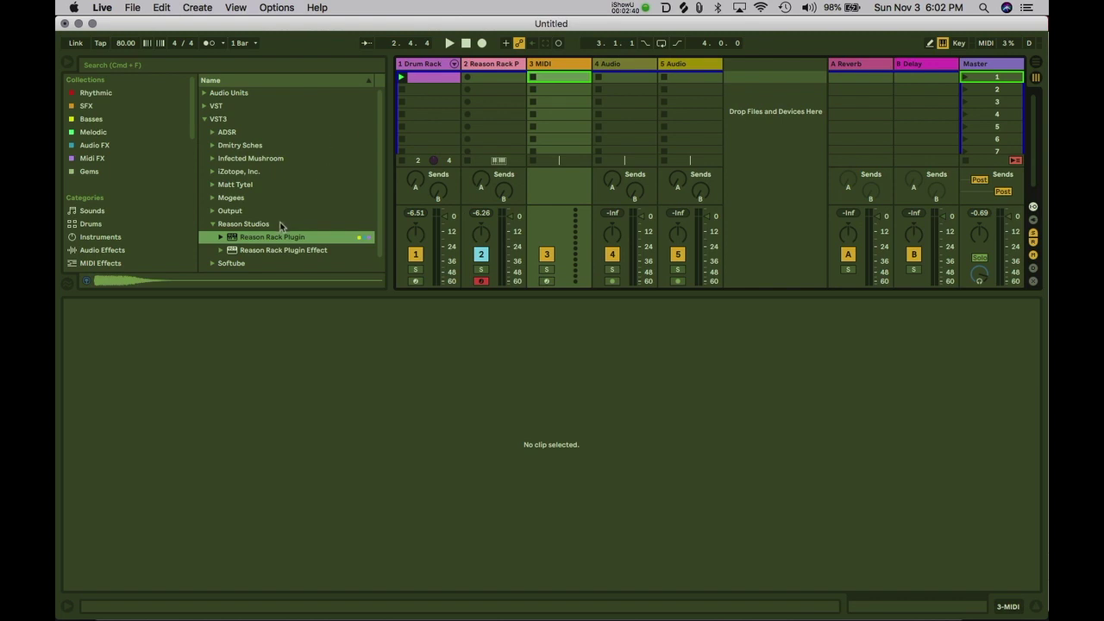
drag(269, 240, 559, 101)
- Add a Europa Shapeshifting Synthesizer to the new track's rack and load its Prickly Keys patch
click(100, 466)
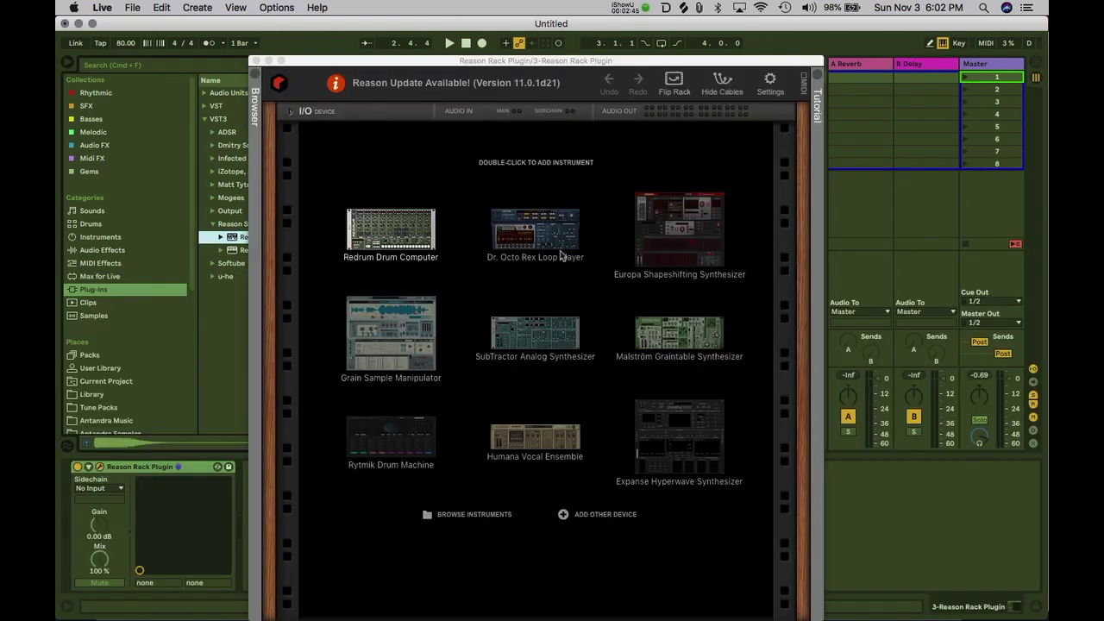
double_click(690, 243)
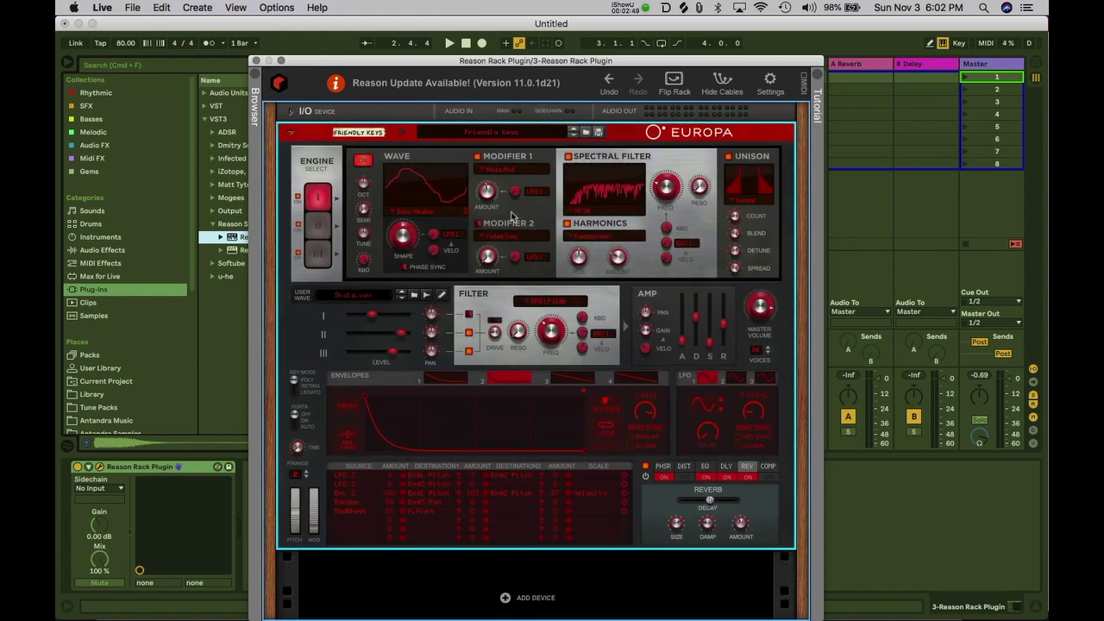
click(493, 133)
scroll(561, 318, down, 8)
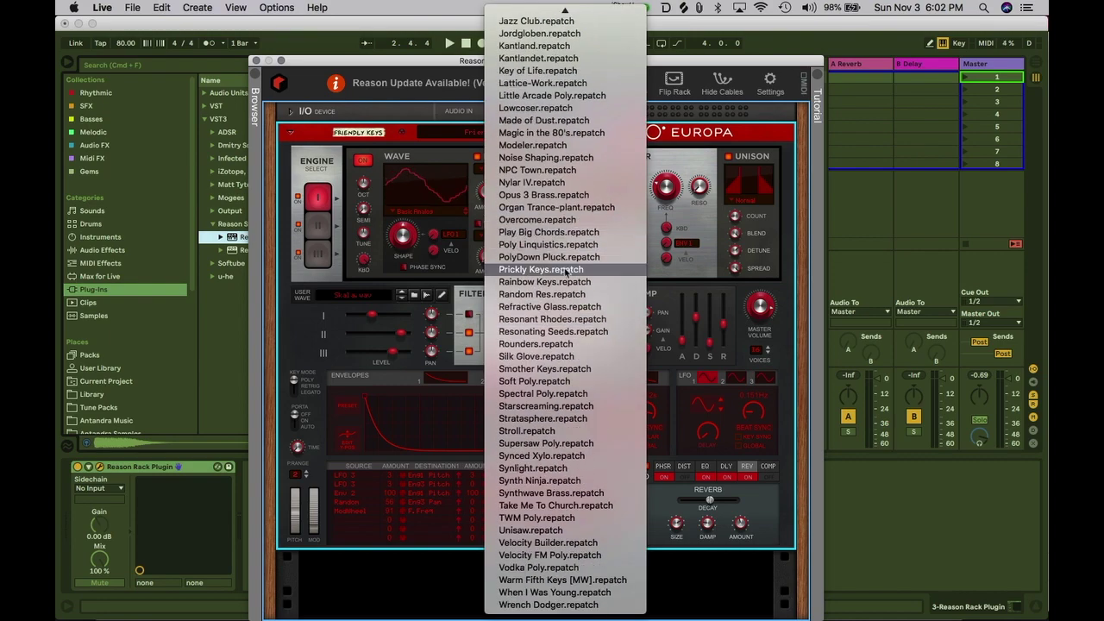
key(Escape)
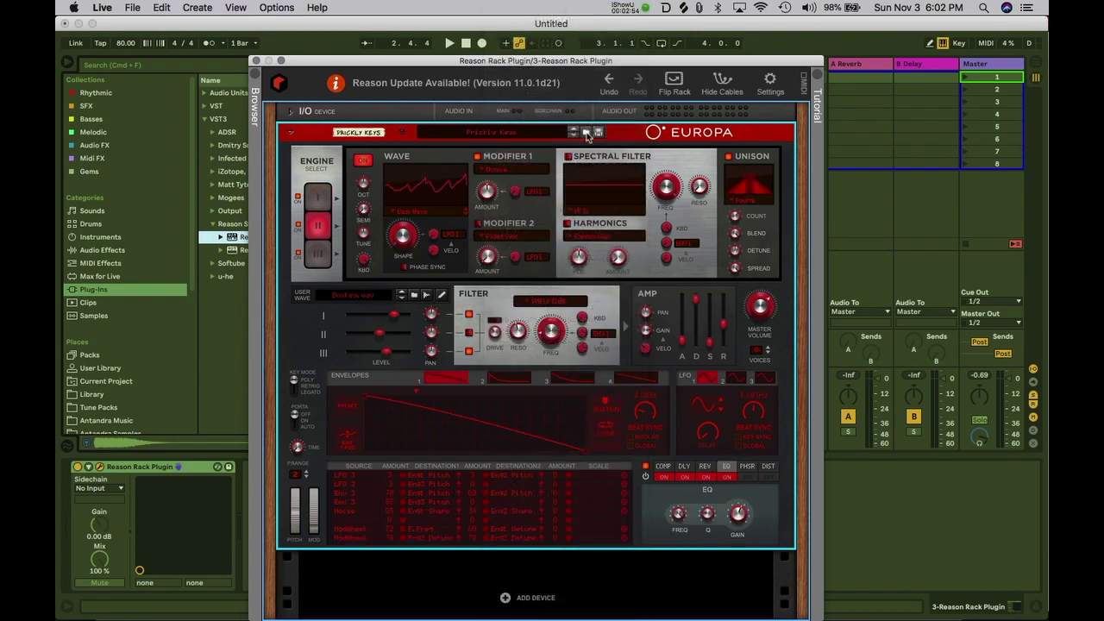
- Replace the Europa patch with ESQuire Lead from the Melody patch folder and close the plug-in window
click(585, 131)
click(380, 112)
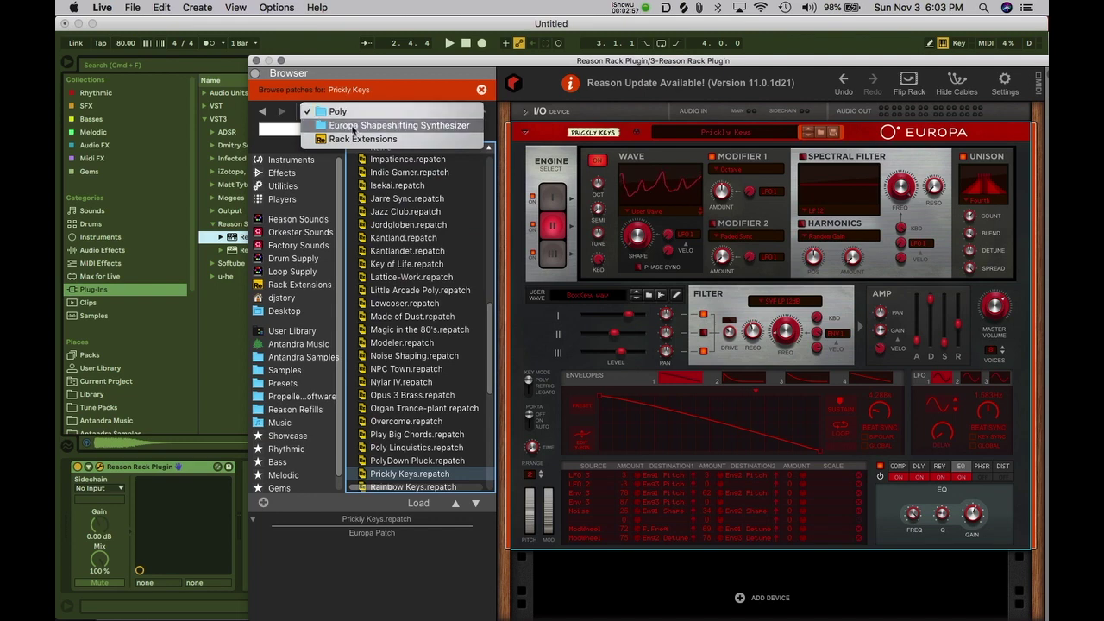
click(388, 122)
double_click(390, 213)
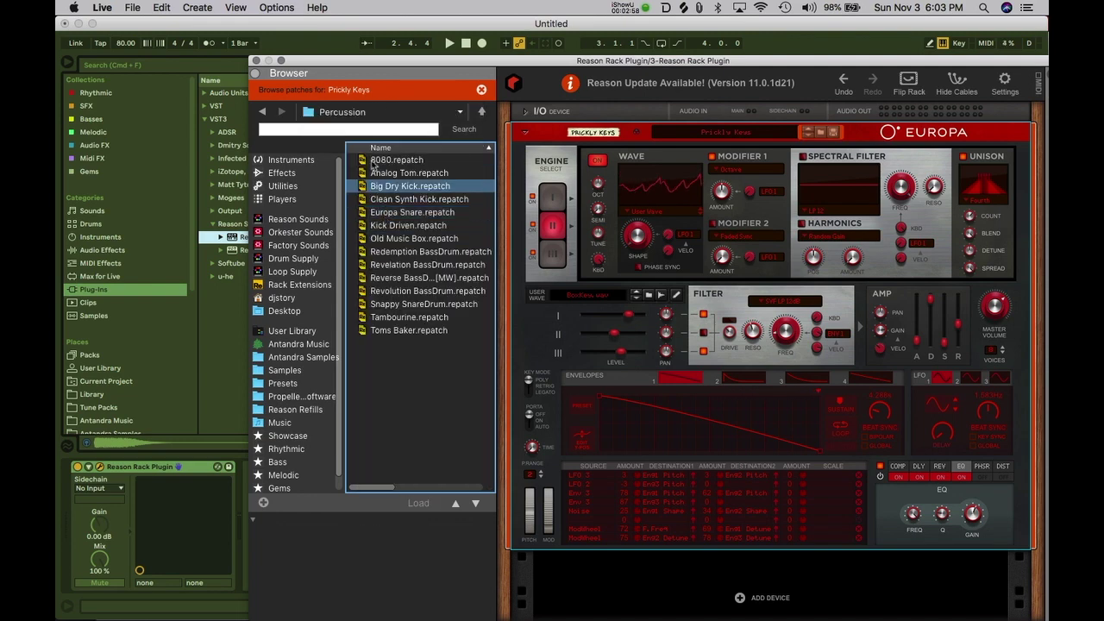
click(352, 112)
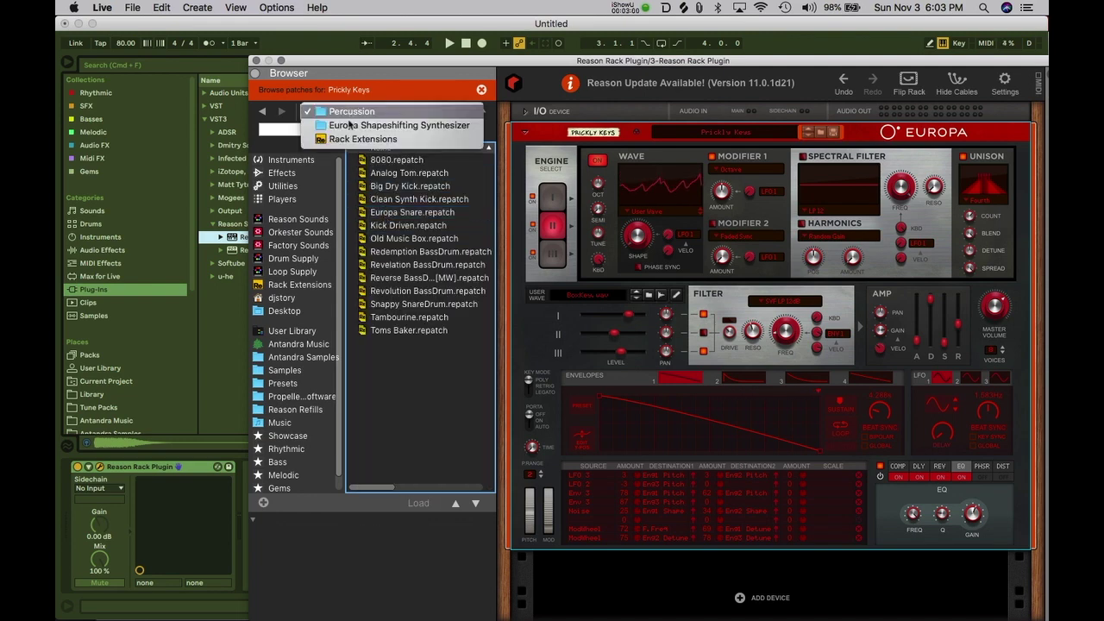
click(350, 126)
double_click(380, 186)
click(395, 291)
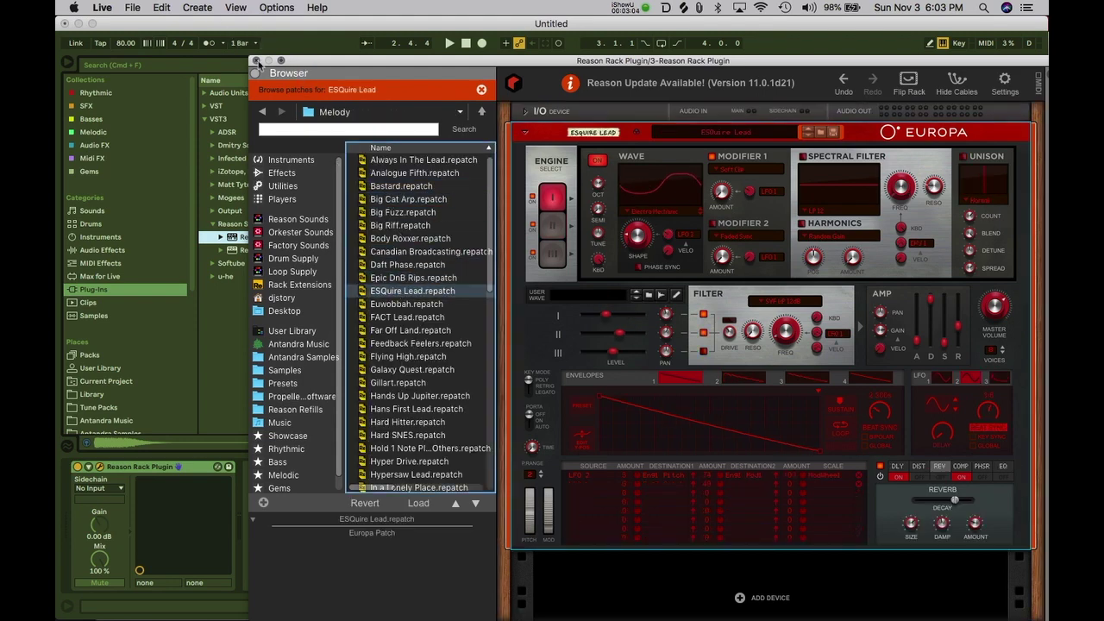
click(255, 60)
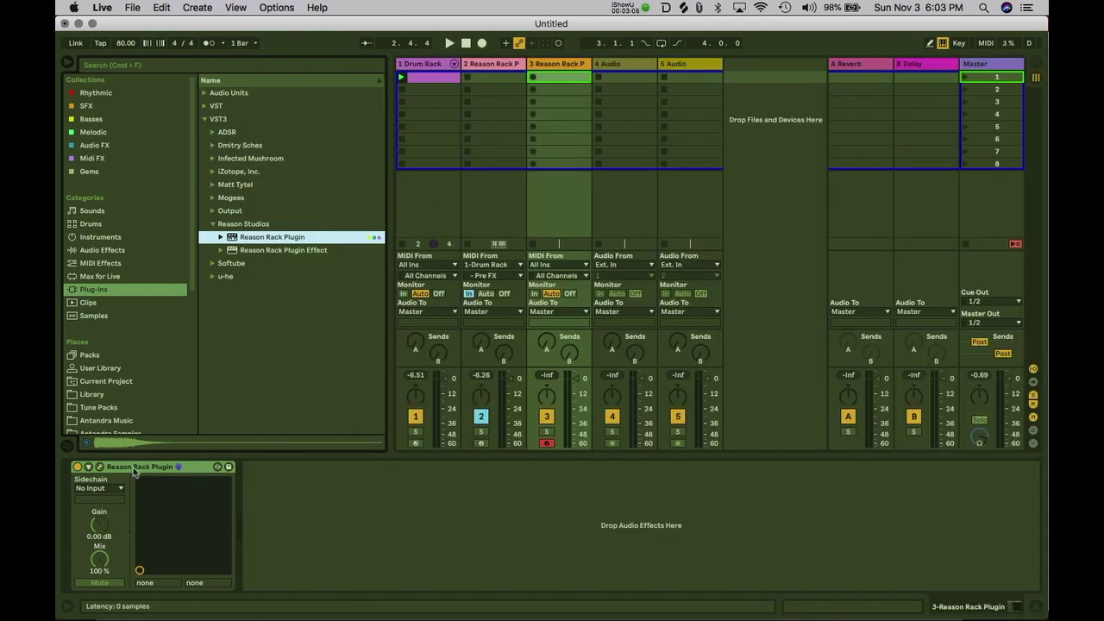
- Route 1-Drum Rack's Ring snare 3 | Pre FX MIDI into the third track, set its monitoring to In, and play the beat
click(547, 265)
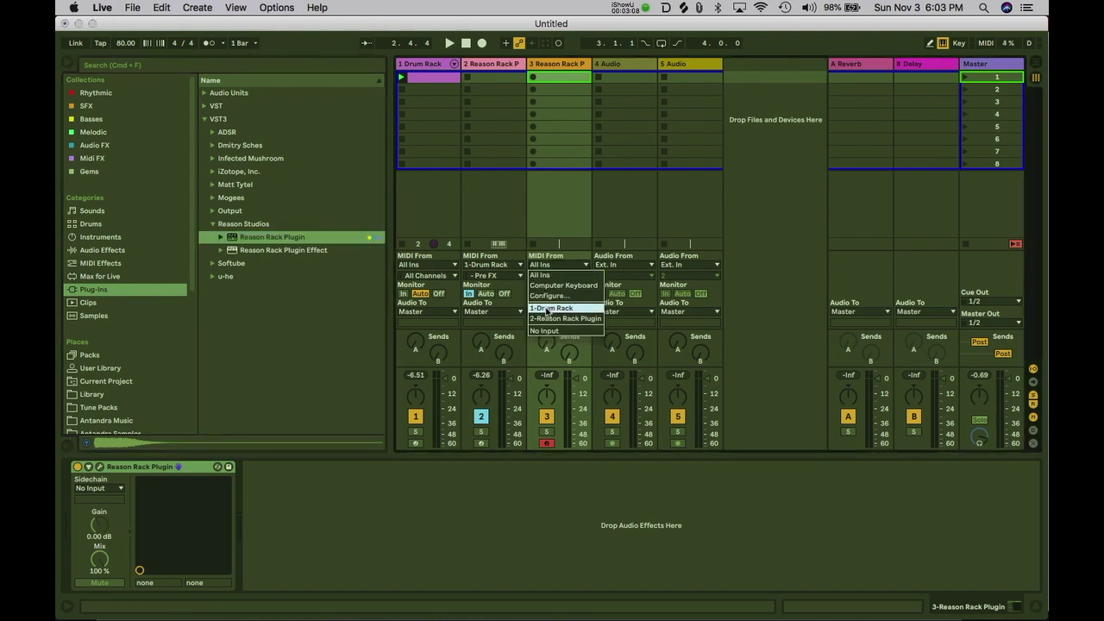
click(546, 309)
click(556, 276)
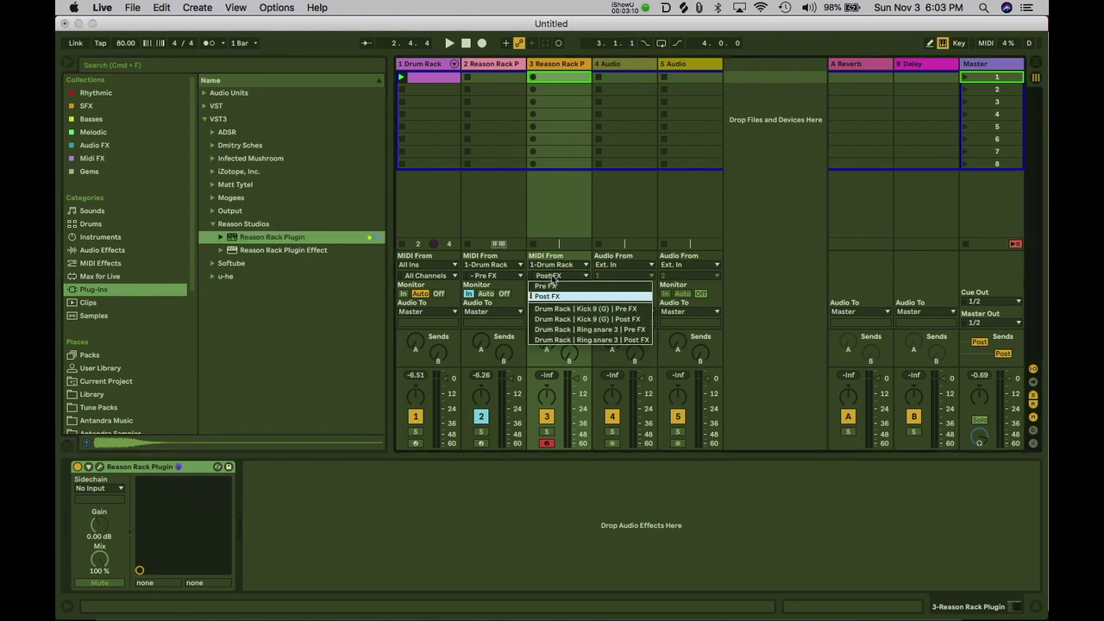
click(563, 329)
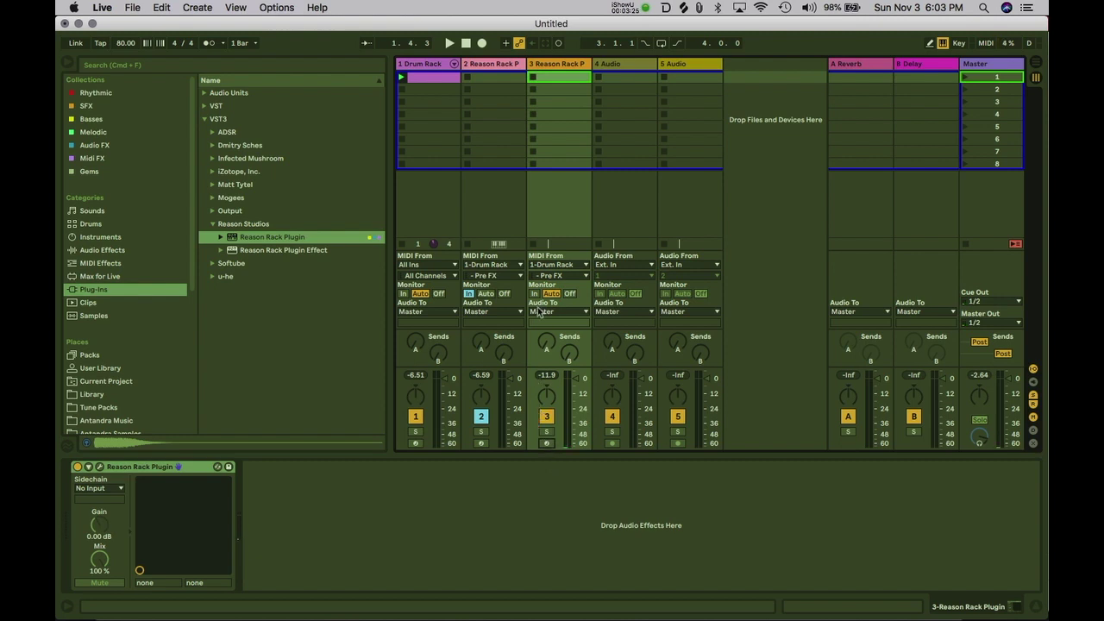
key(space)
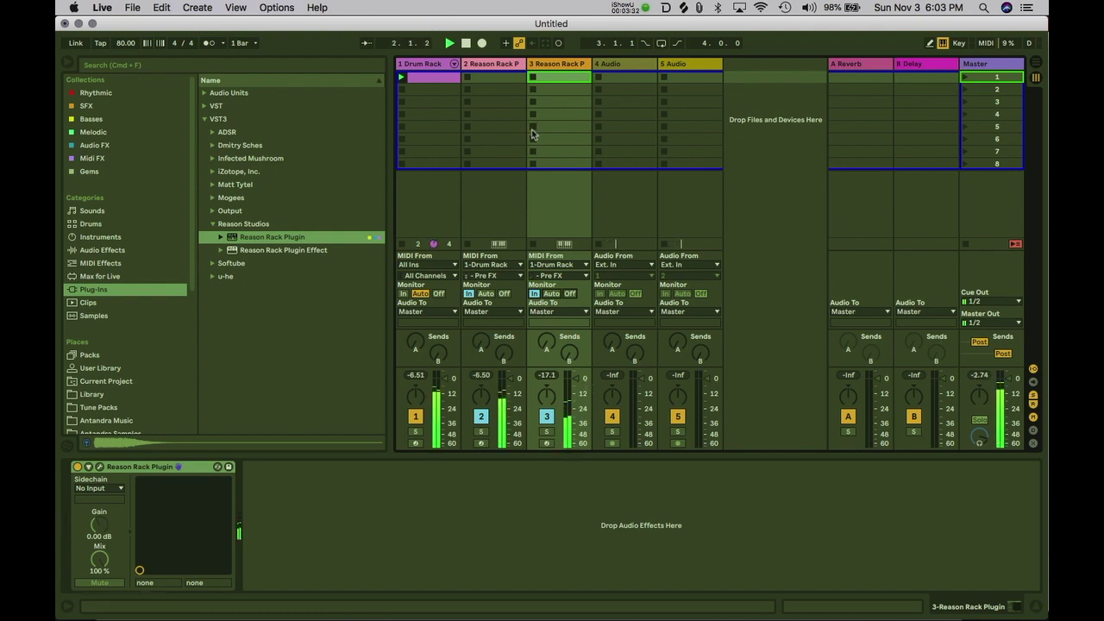
- Add the Pitch MIDI effect to the second track and move it onto the third track ahead of its Reason Rack Plugin
click(496, 69)
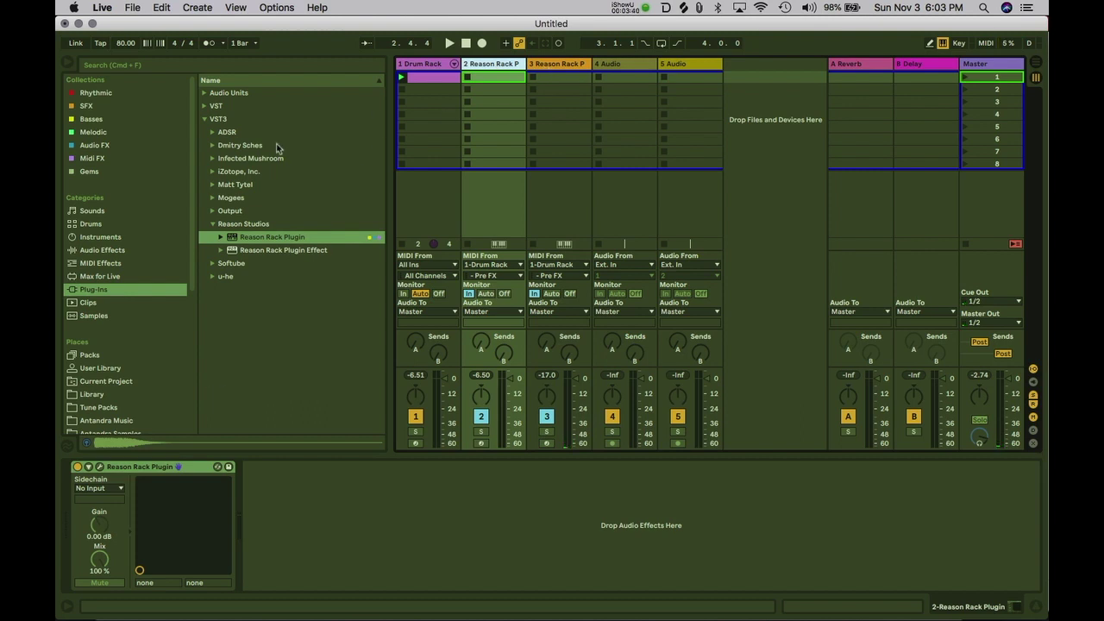
click(104, 250)
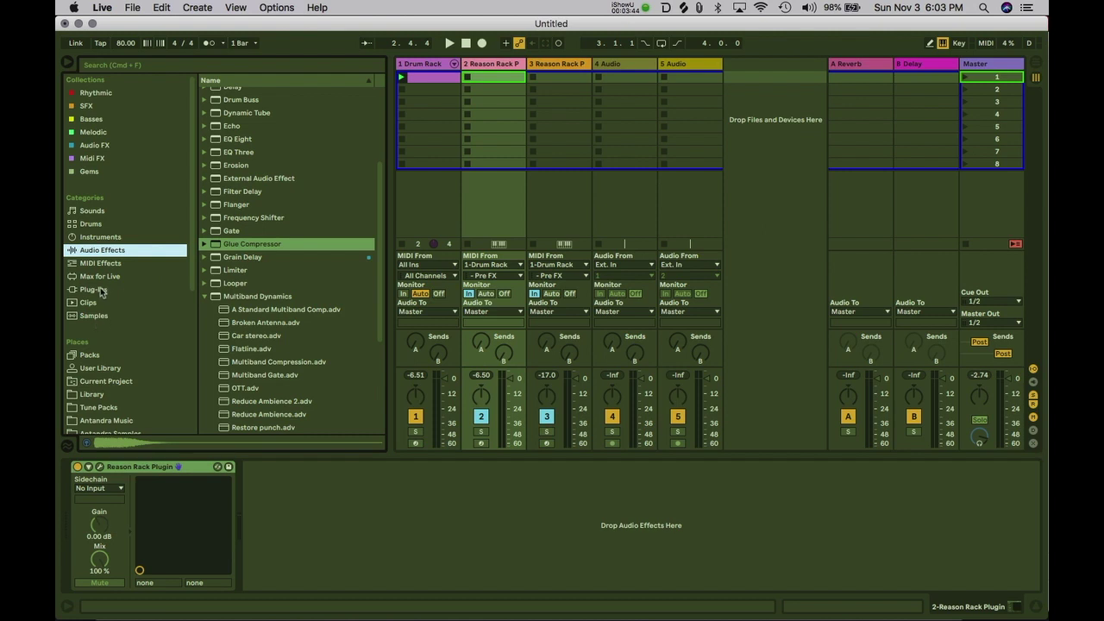
click(102, 291)
click(215, 225)
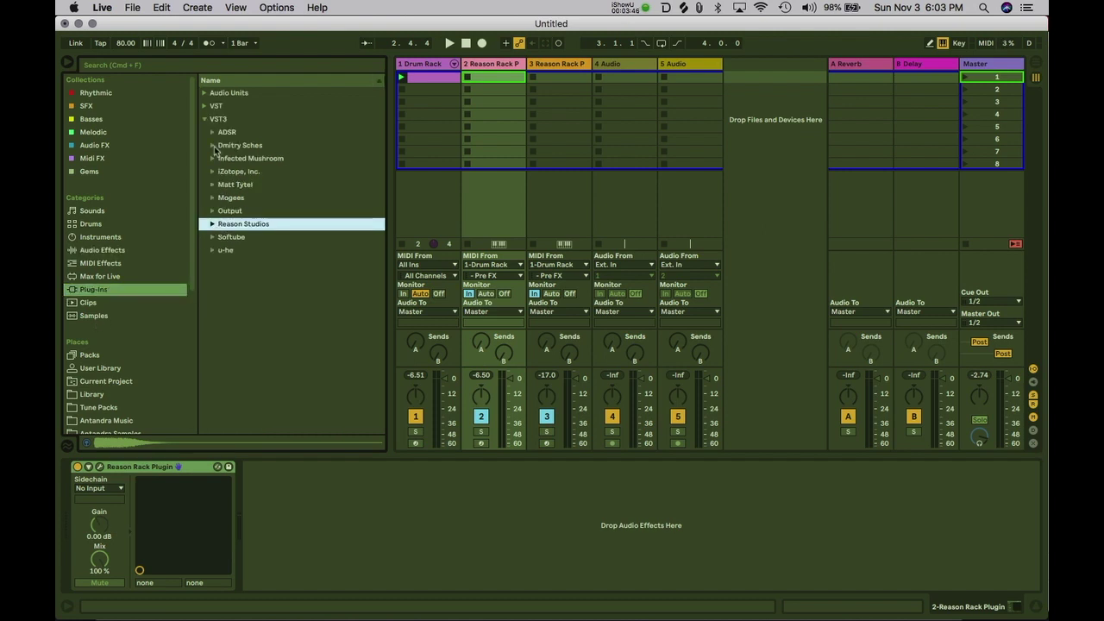
click(206, 120)
click(100, 263)
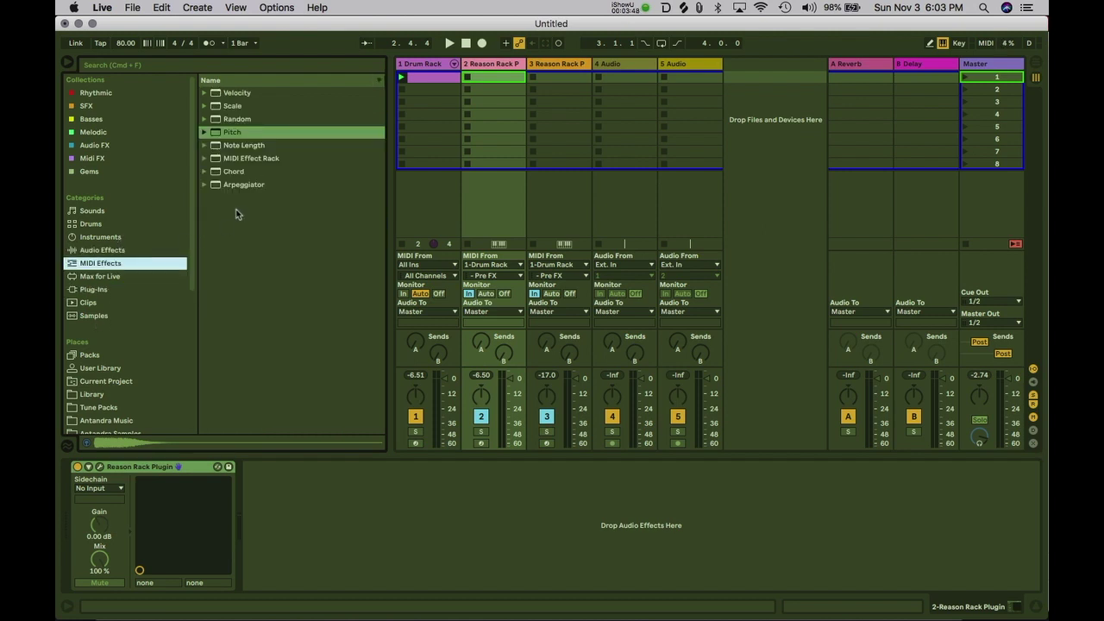
drag(233, 134, 493, 74)
drag(95, 470, 511, 141)
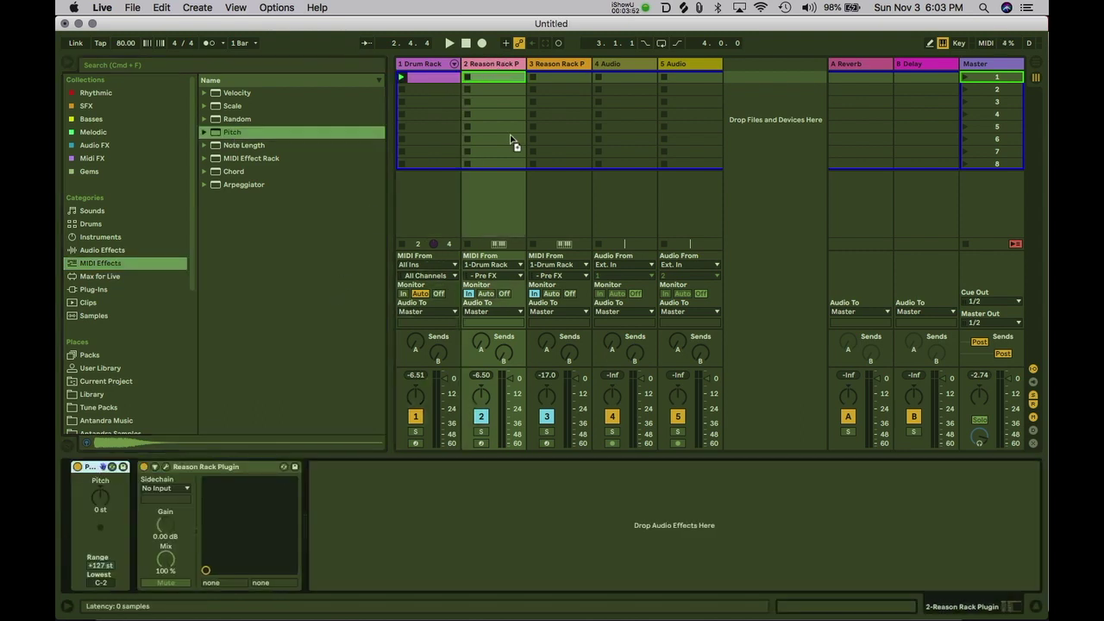
drag(541, 78, 540, 78)
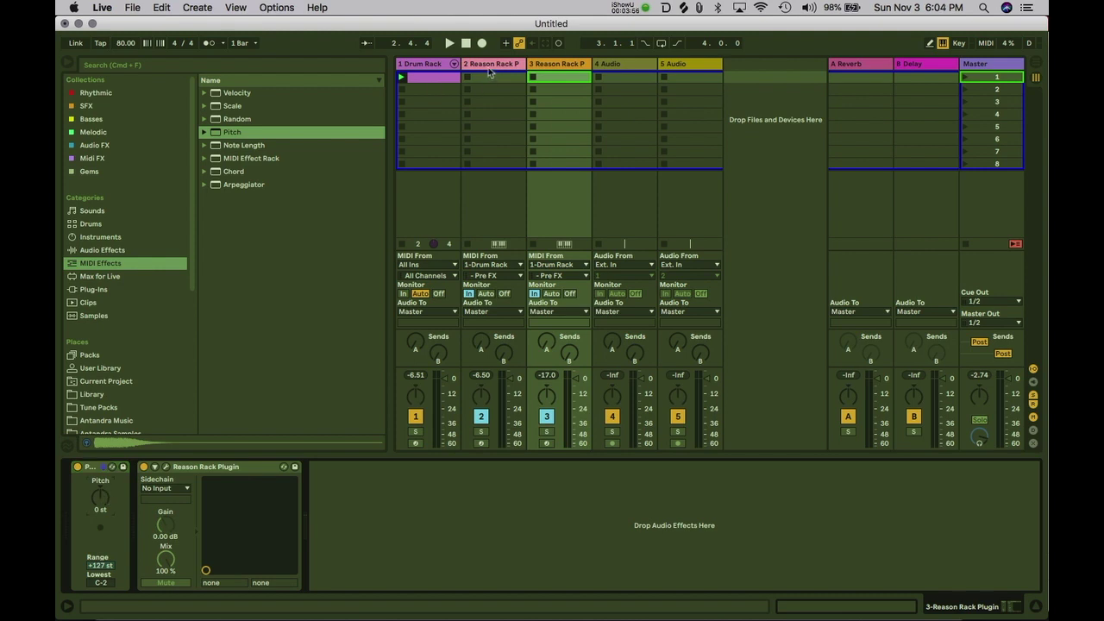
- In Arrangement View, draw stepped Pitch automation on the third track from bar 2, including +3 st and +1 st levels, and start playback
key(Tab)
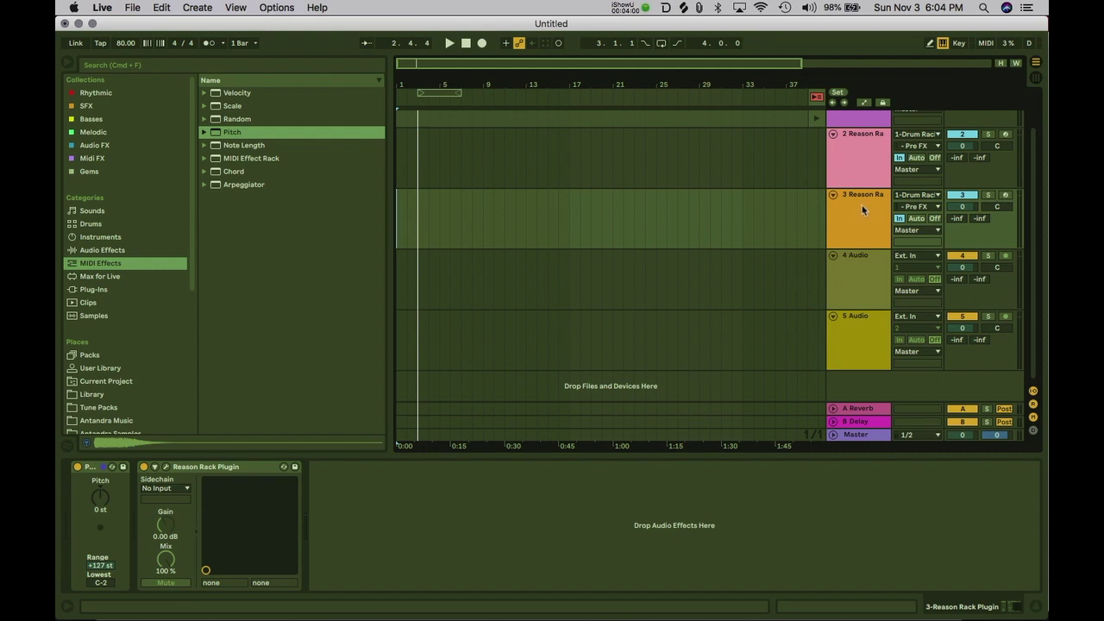
key(a)
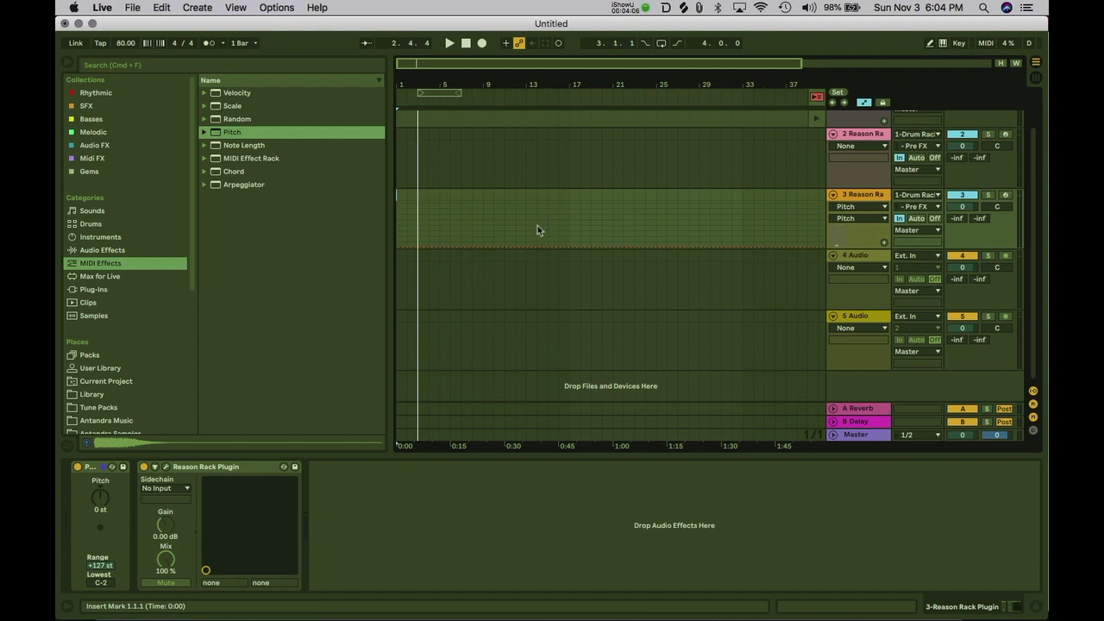
key(b)
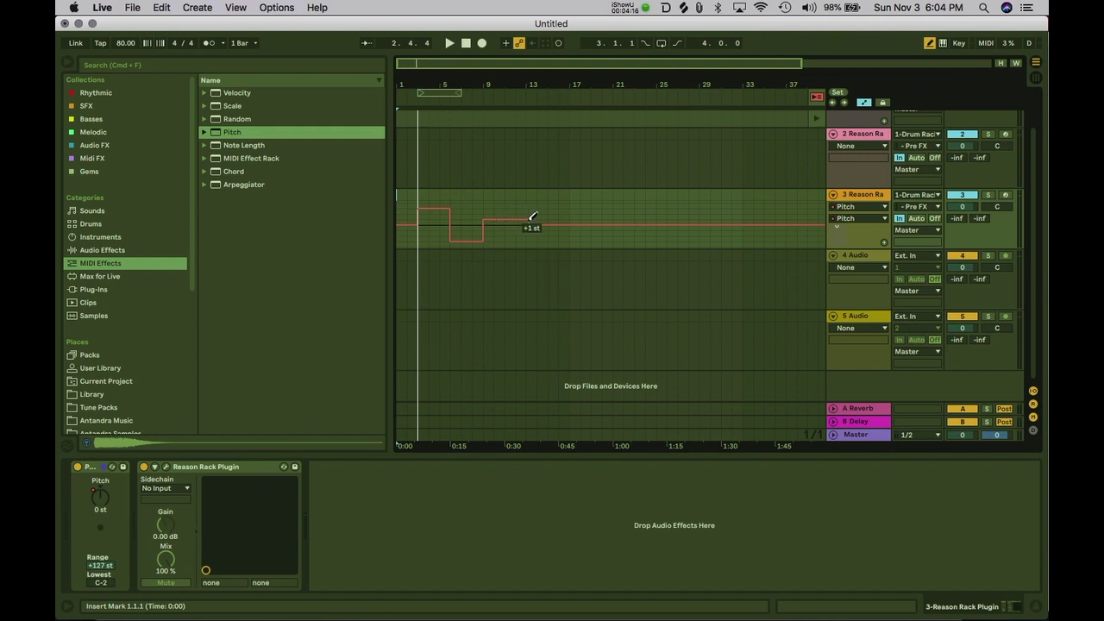
key(space)
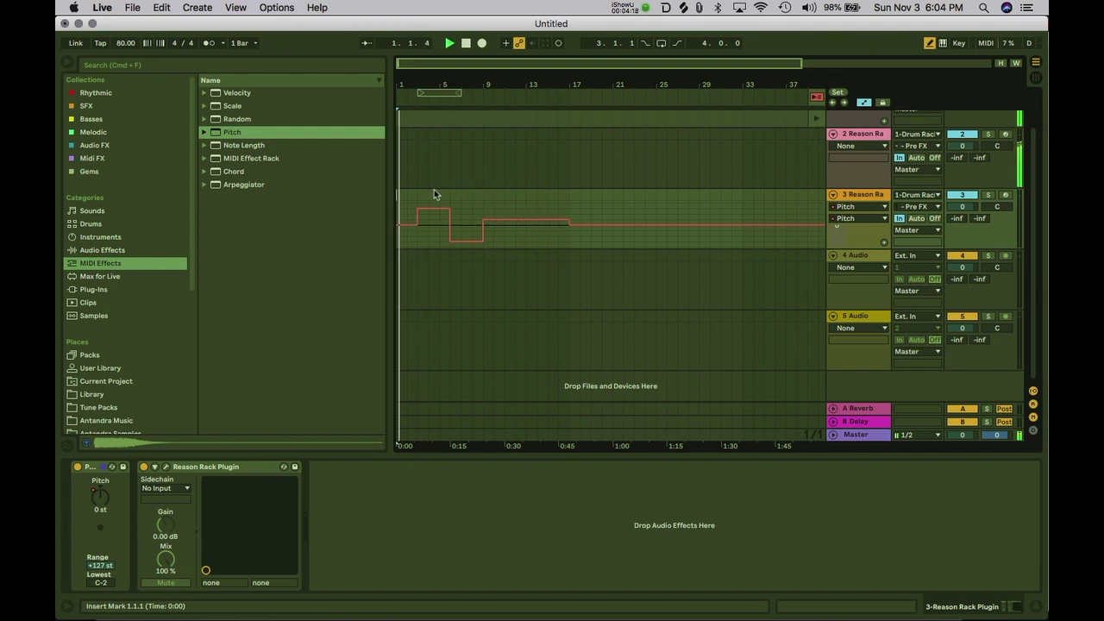
- Draw one-bar Pitch automation levels on the third track from bar 3 to bar 7, including +6 st in bar 6 and -1 st in bar 7
key(z)
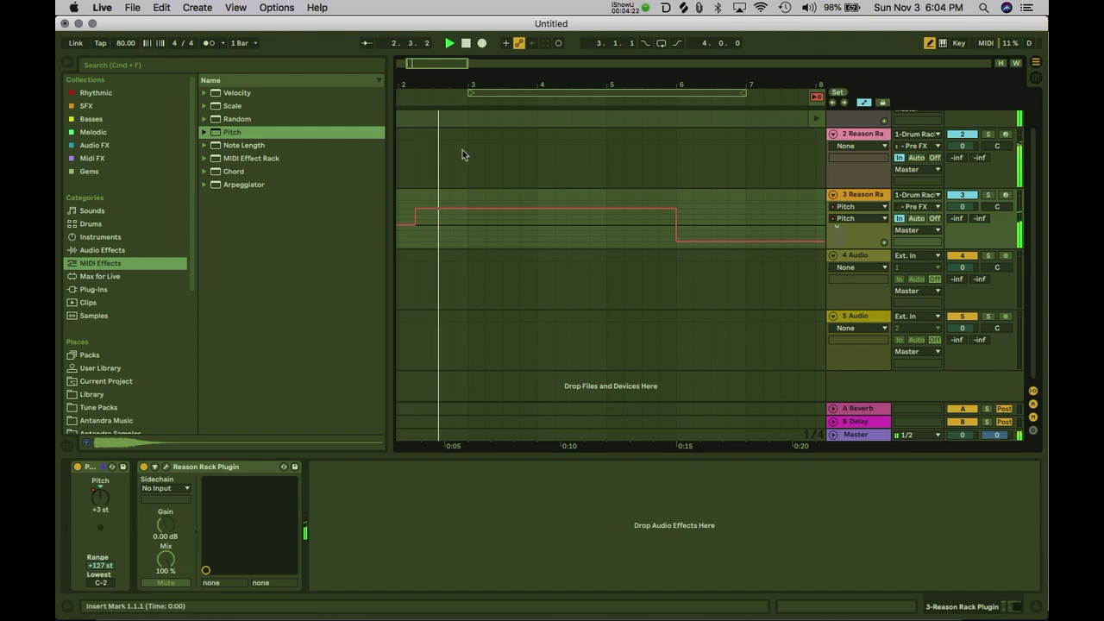
mouse_move(475, 226)
mouse_down()
mouse_move(529, 234)
mouse_move(560, 212)
mouse_move(670, 228)
mouse_move(636, 229)
mouse_move(702, 200)
mouse_move(747, 205)
mouse_up()
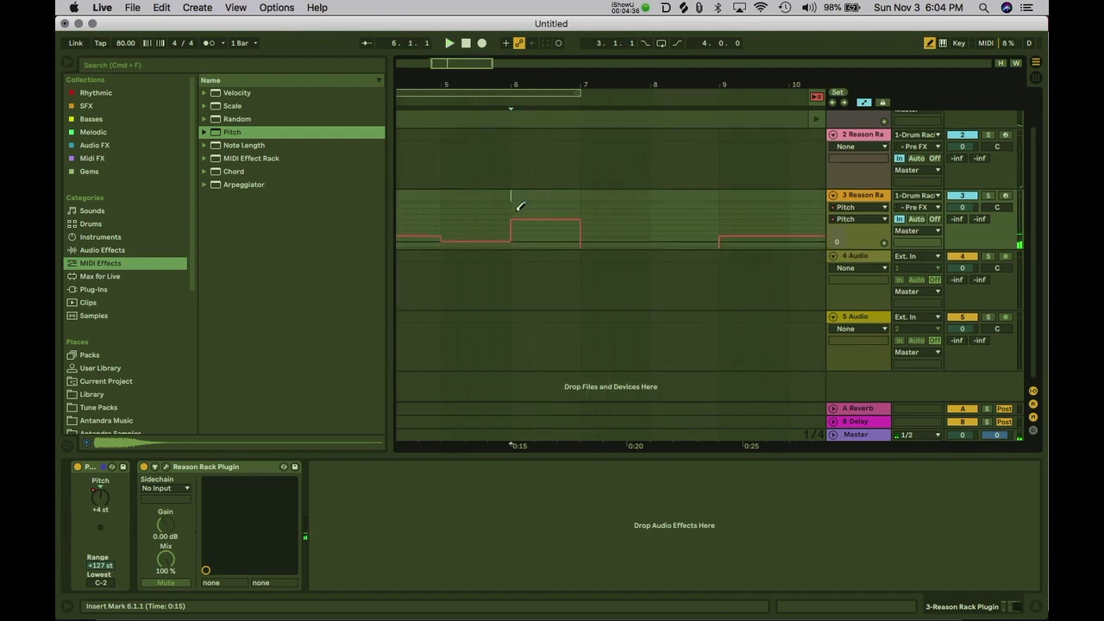
key(space)
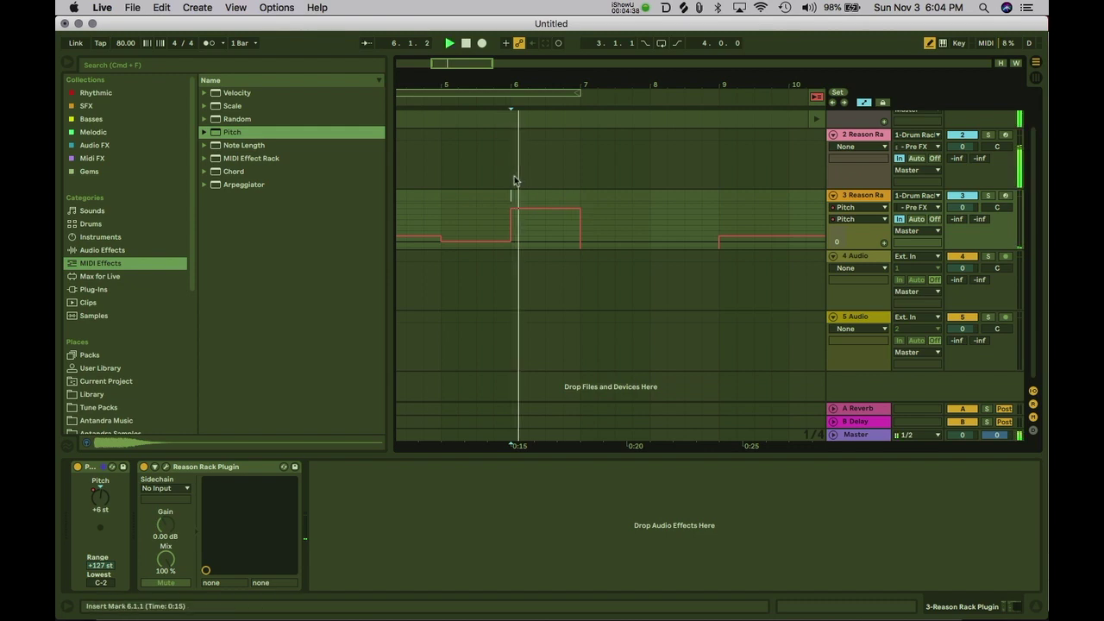
mouse_move(575, 209)
mouse_down()
mouse_move(601, 235)
mouse_move(647, 233)
mouse_up()
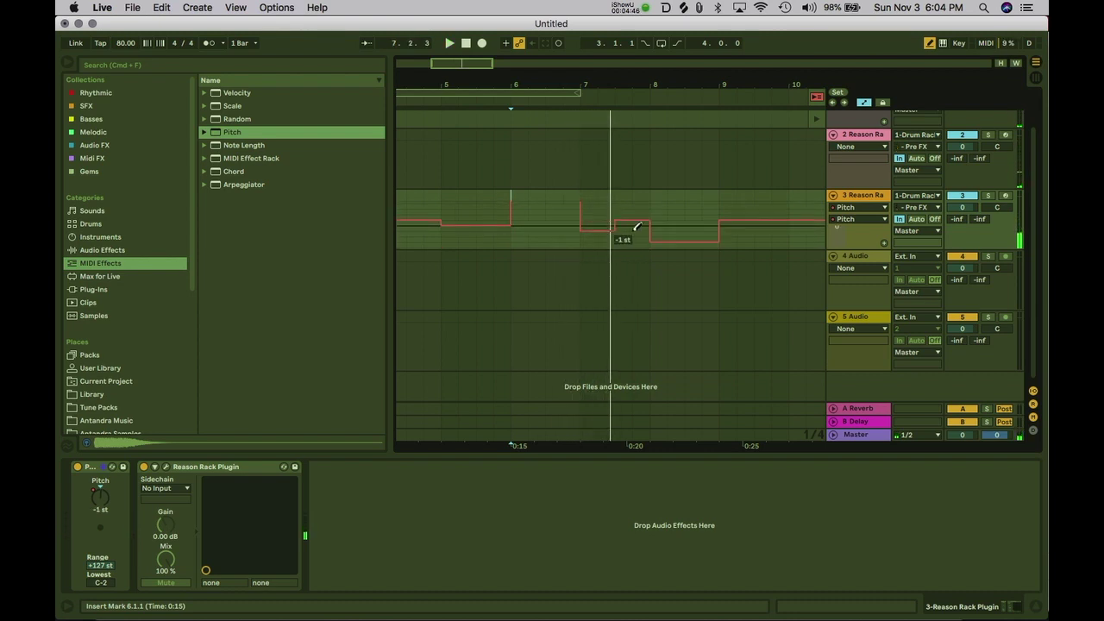
- Enlarge the third track's automation lane and redraw its Pitch levels with +5 st in bar 6 and 0 st in bar 7
click(584, 157)
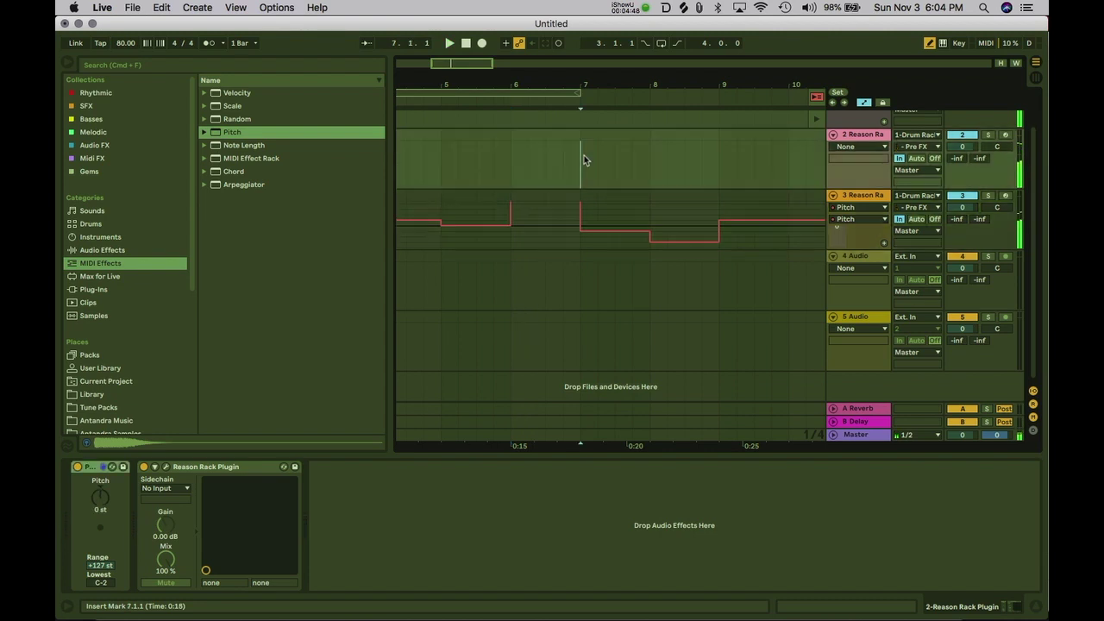
click(590, 217)
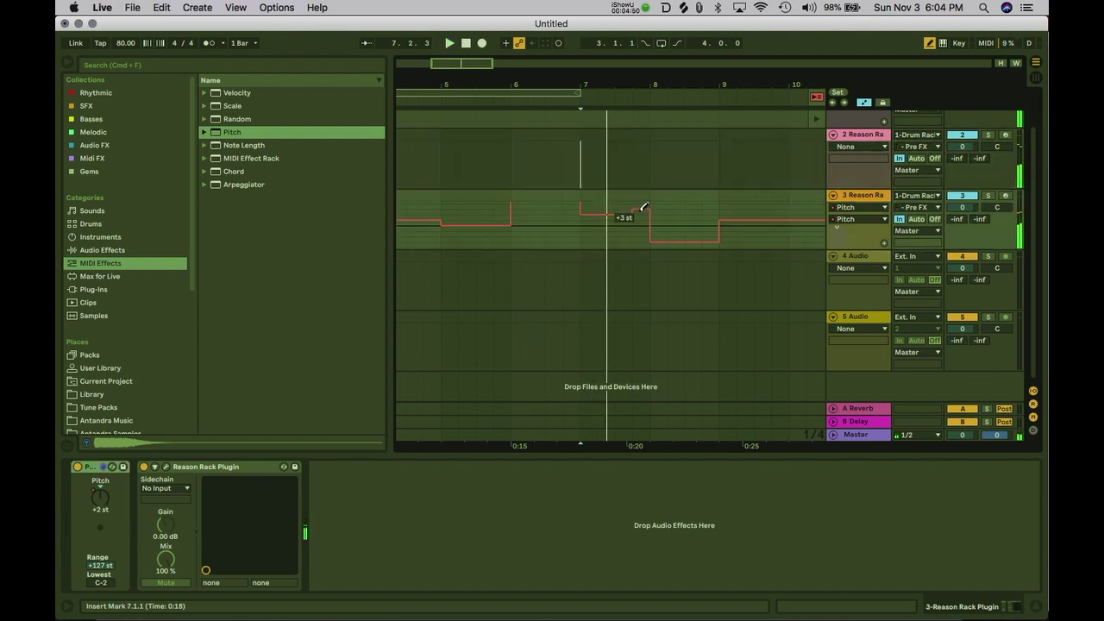
mouse_move(630, 204)
mouse_down()
mouse_move(612, 227)
mouse_move(593, 211)
mouse_up()
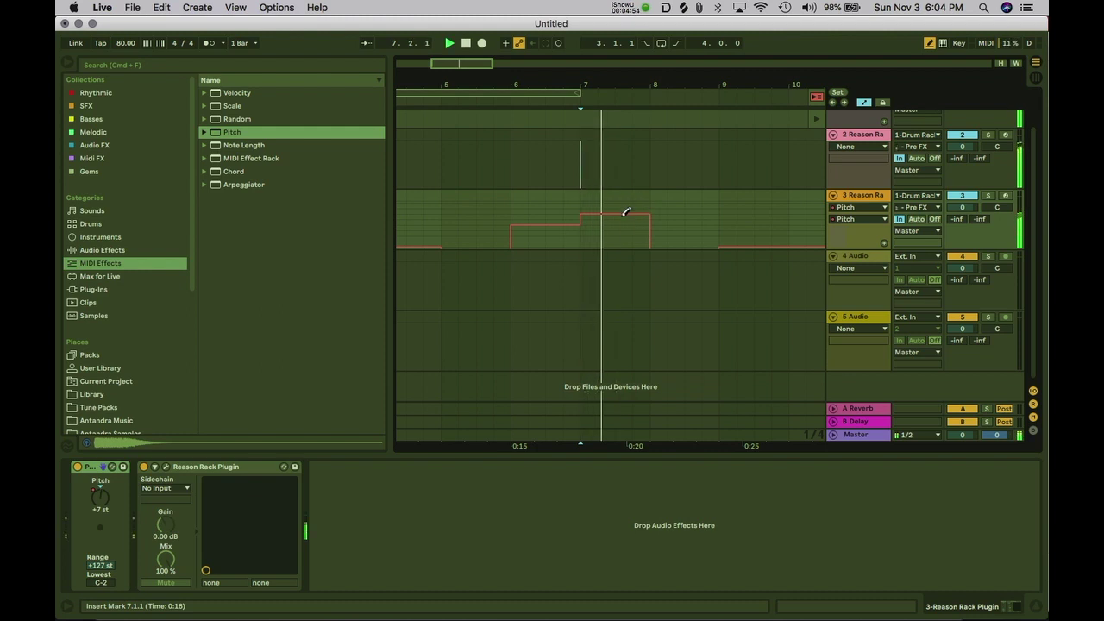
drag(844, 248, 843, 379)
mouse_move(596, 238)
mouse_down()
mouse_move(641, 235)
mouse_move(590, 256)
mouse_up()
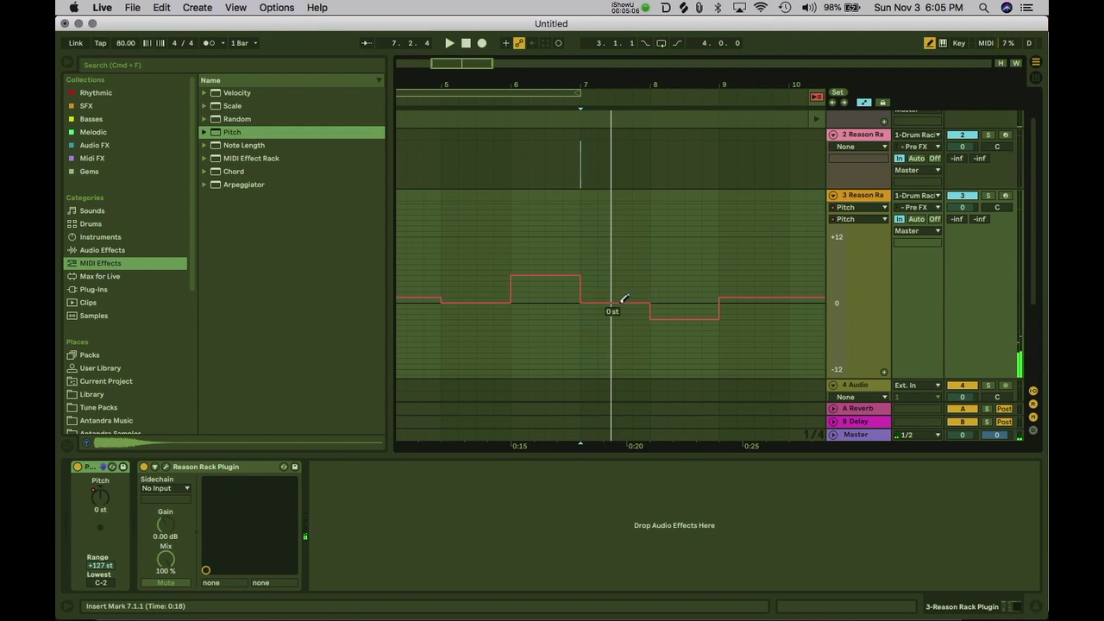
- Set an eight-bar loop starting at bar 1, play the arrangement and turn looping on
drag(596, 69, 406, 87)
drag(483, 97, 576, 96)
key(space)
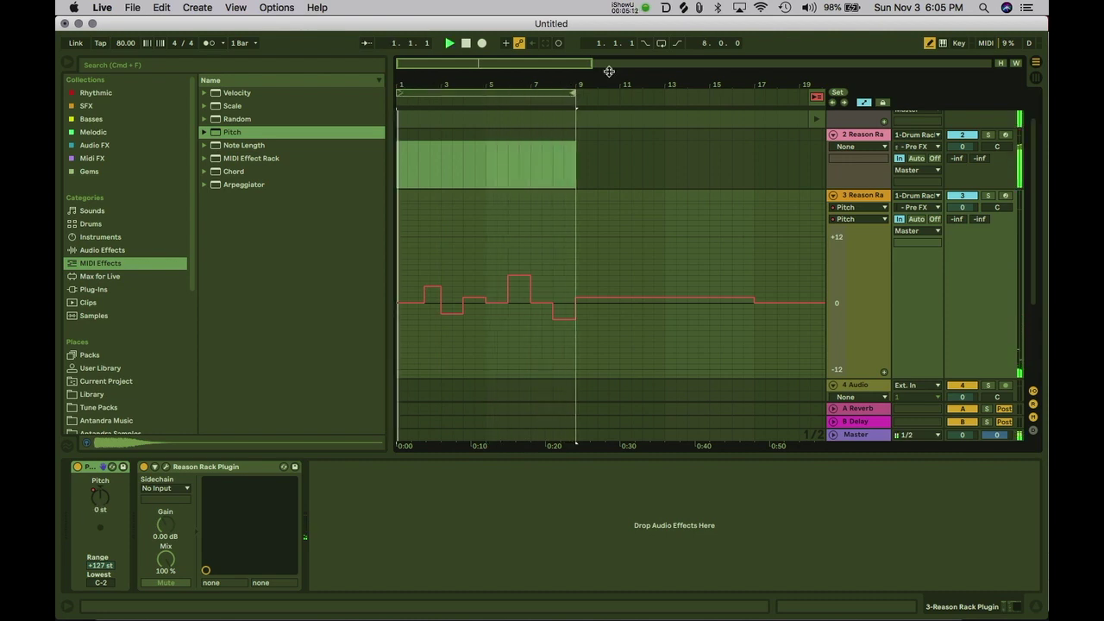
click(660, 43)
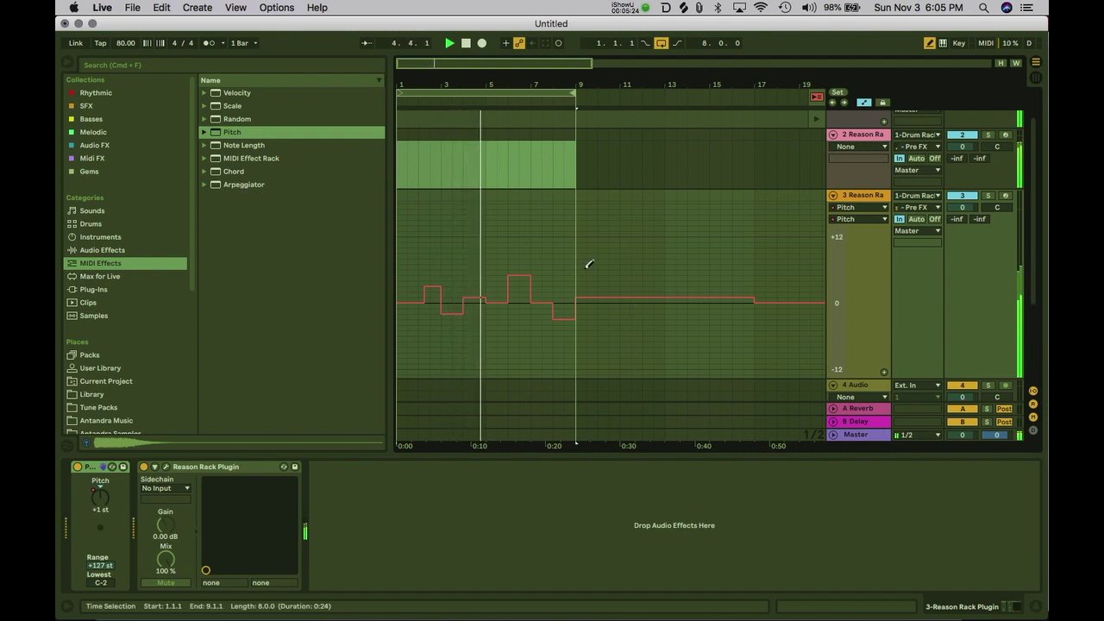
- Show the Pitch device's Pitch parameter as the automation lane of the second track
click(850, 147)
click(855, 167)
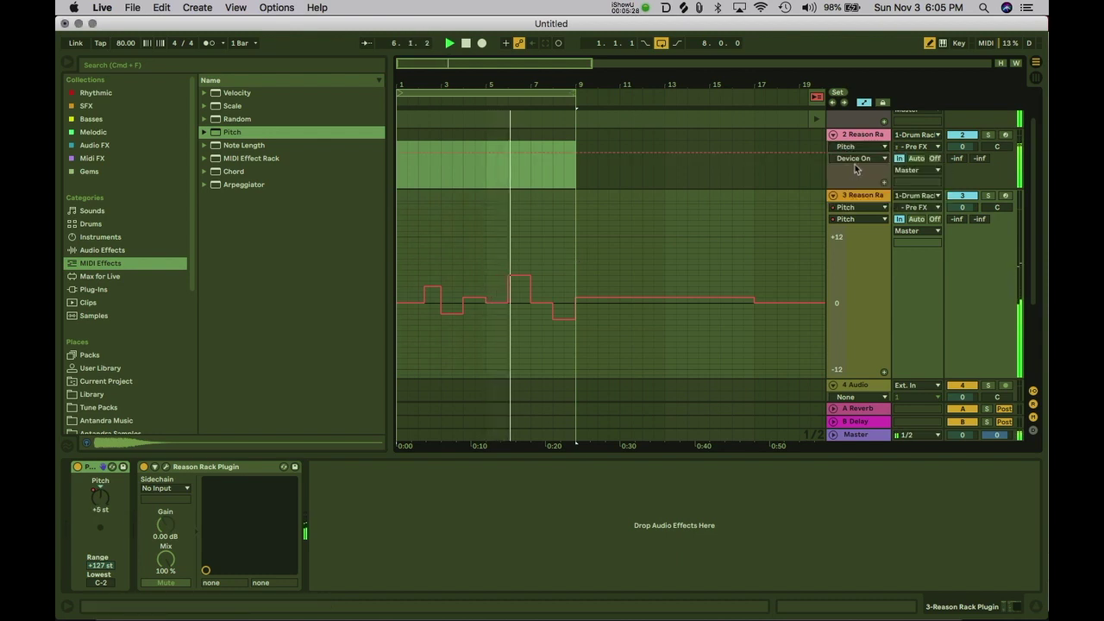
click(855, 159)
click(852, 178)
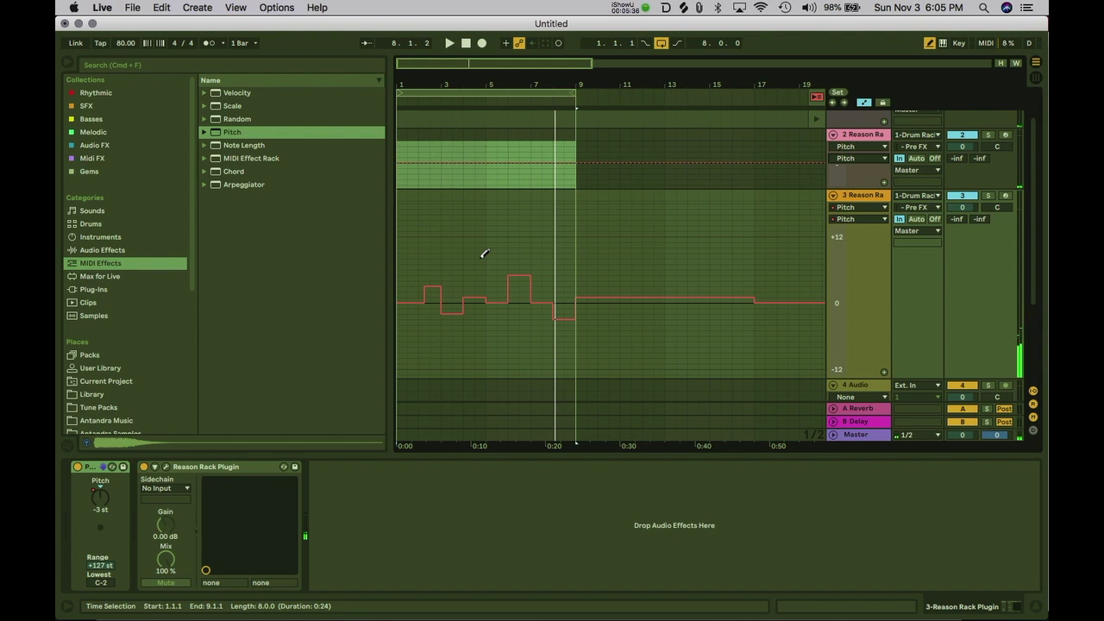
- Repeat the third track's first four bars of Pitch automation over bars 5 to 8, raise bar 6 to +7 st, and play from bar 5
mouse_move(489, 263)
mouse_down()
mouse_move(399, 259)
mouse_move(509, 268)
mouse_up()
click(518, 346)
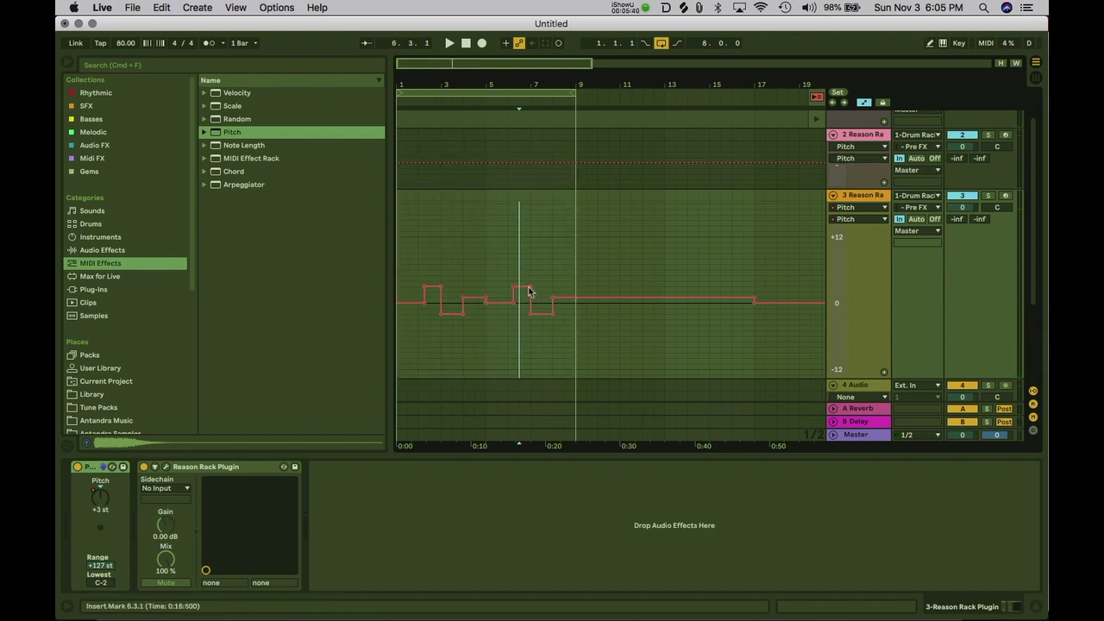
click(509, 264)
key(space)
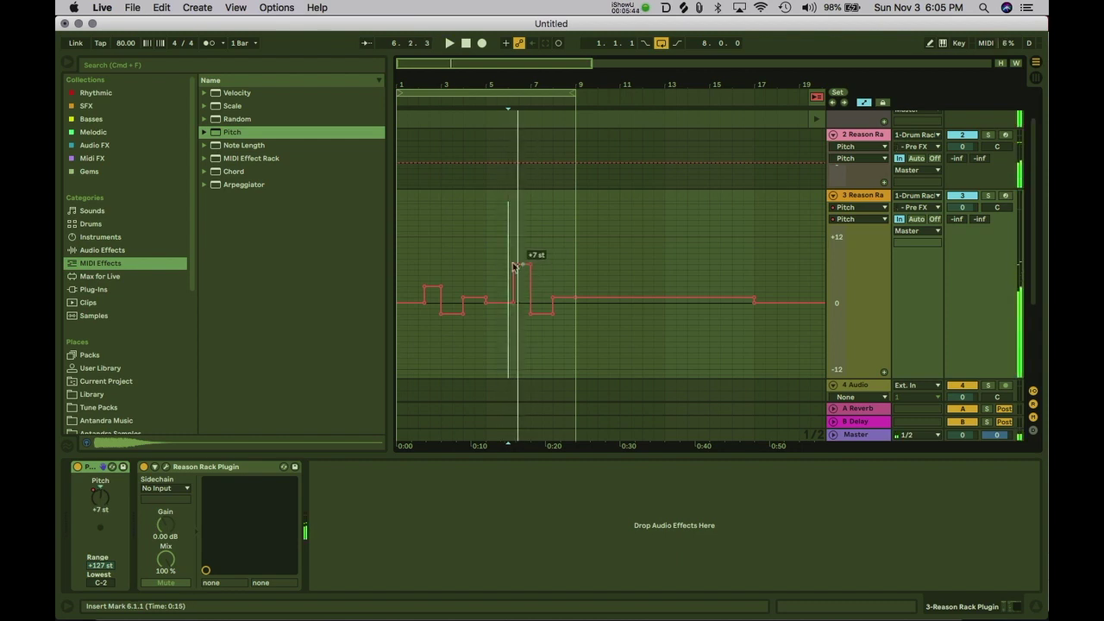
click(486, 256)
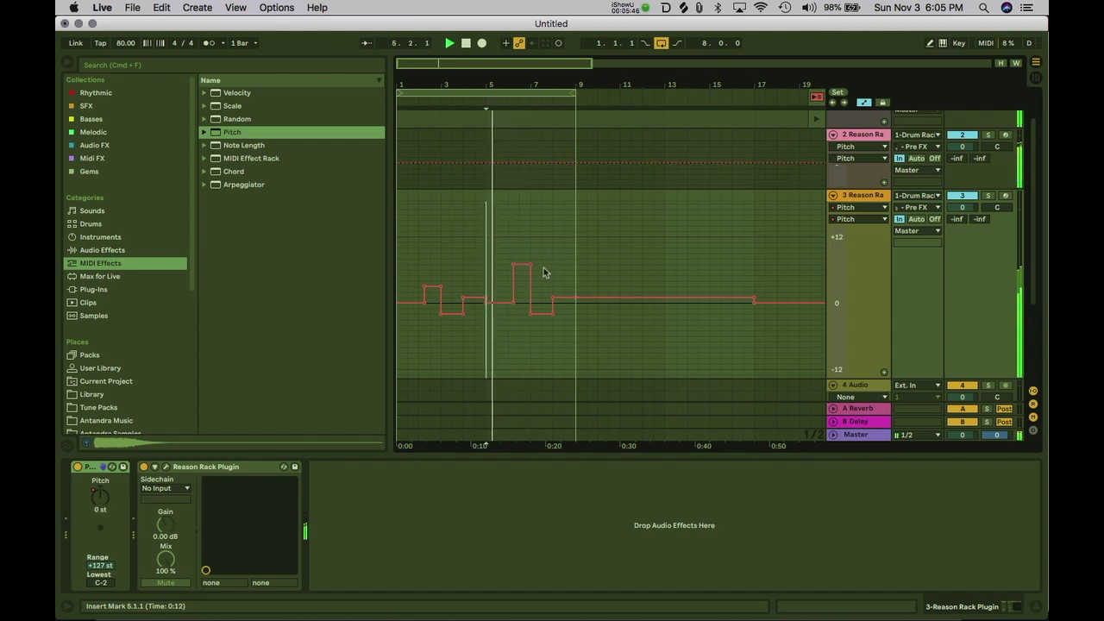
- Draw a +5 st Pitch level over the second half of bar 7 on the third track and replay from the start
drag(517, 83, 517, 125)
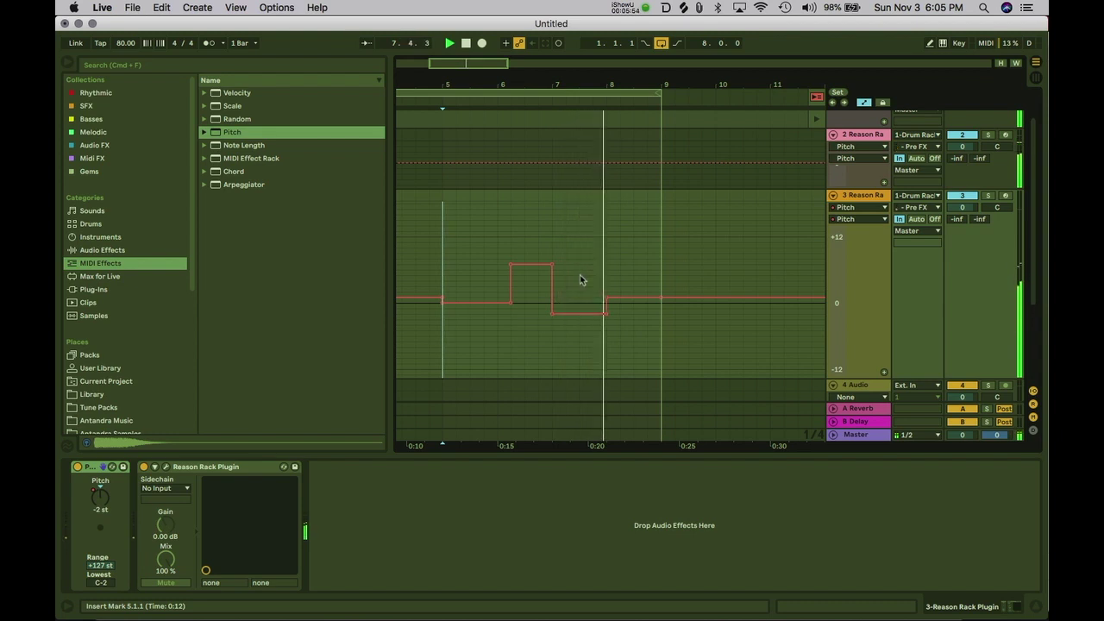
key(b)
drag(590, 279, 605, 278)
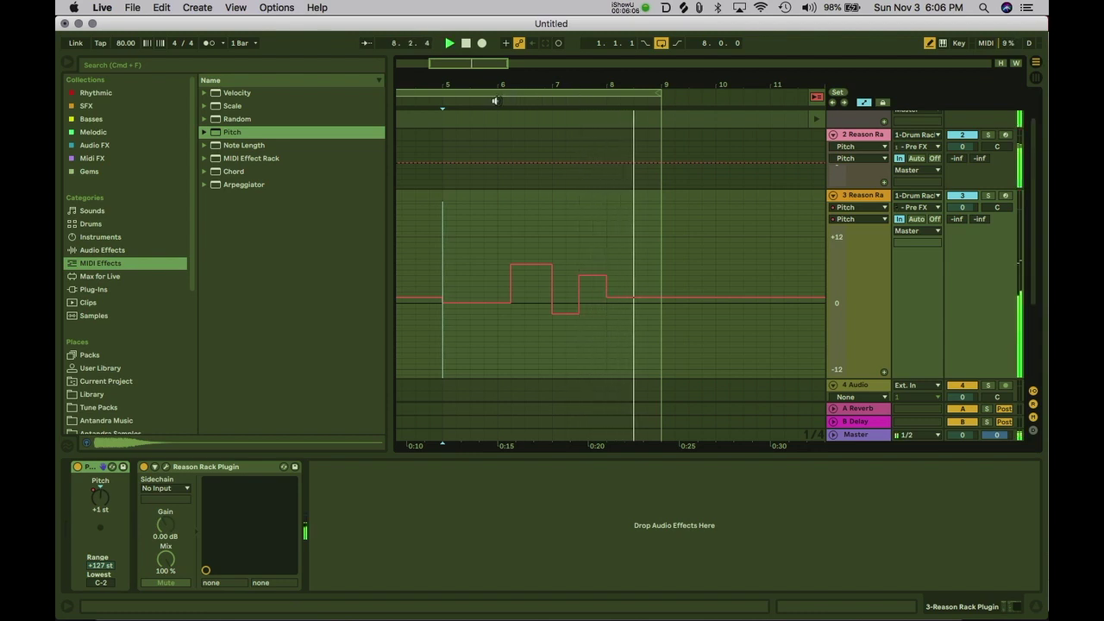
click(466, 43)
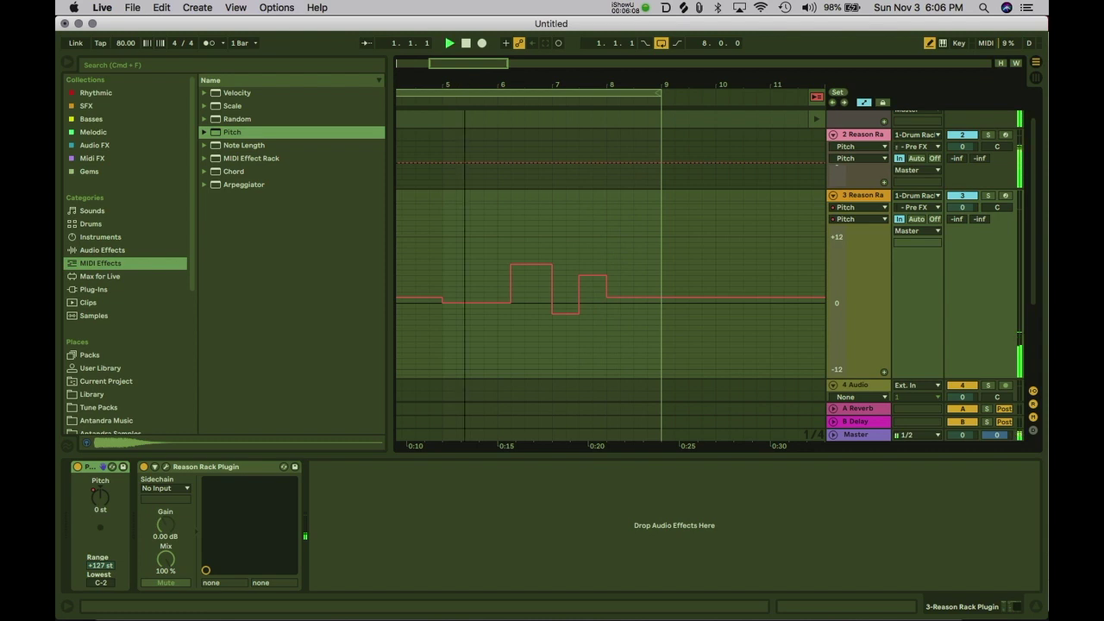
key(minus)
key(minus)
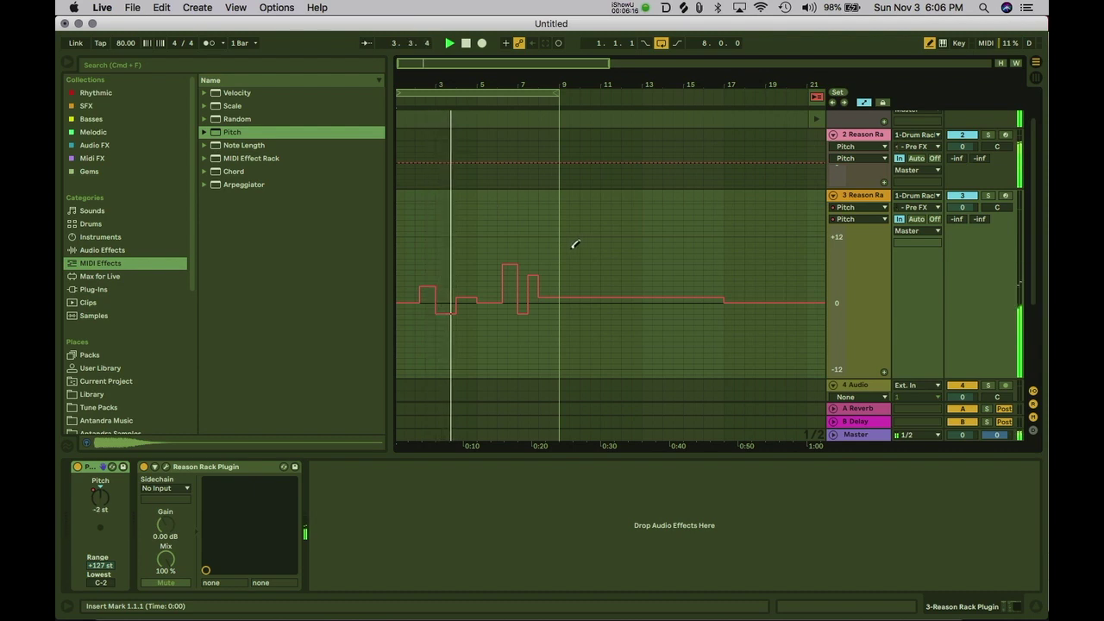
- Copy the third track's Pitch automation for bars 1 to 8 onto the second track's Pitch lane, starting at bar 1
key(b)
drag(559, 255, 387, 239)
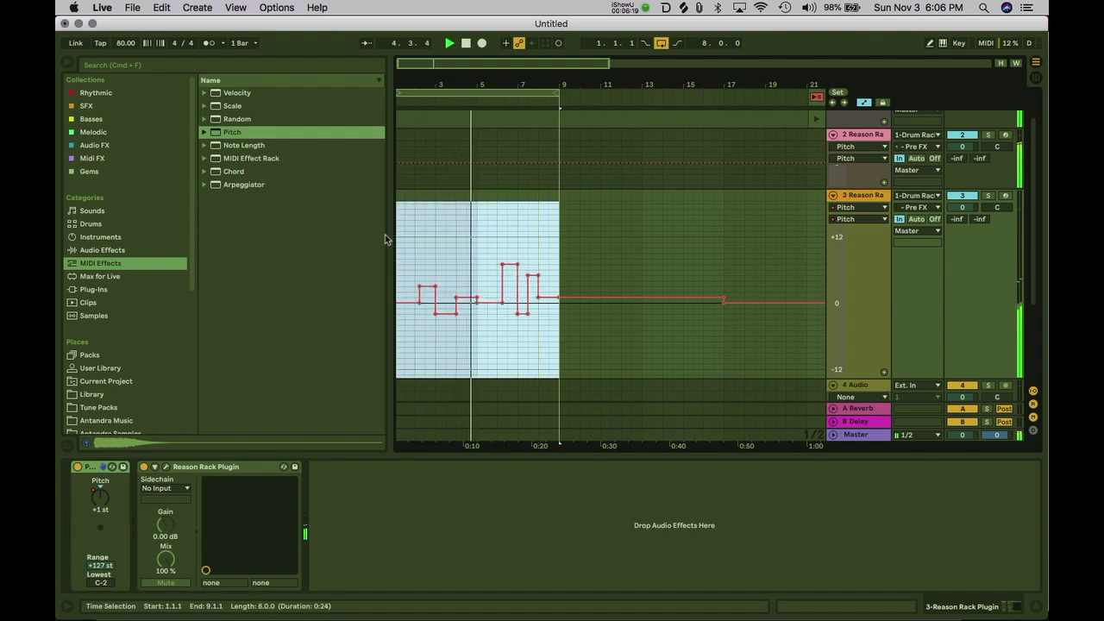
click(404, 155)
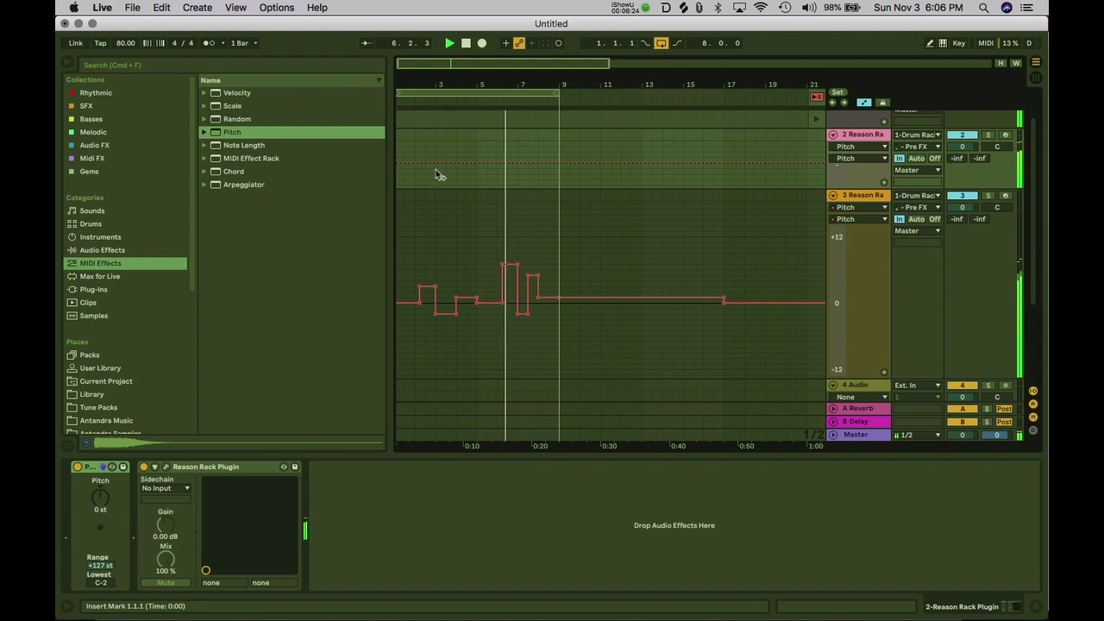
scroll(435, 169, up, 1)
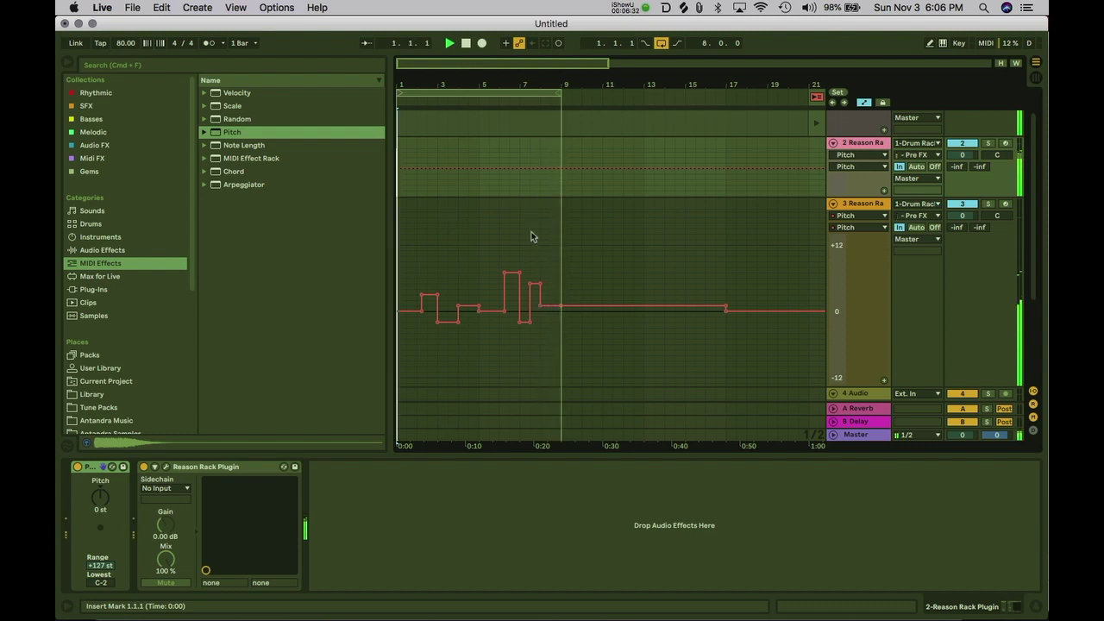
key(space)
drag(552, 263, 417, 252)
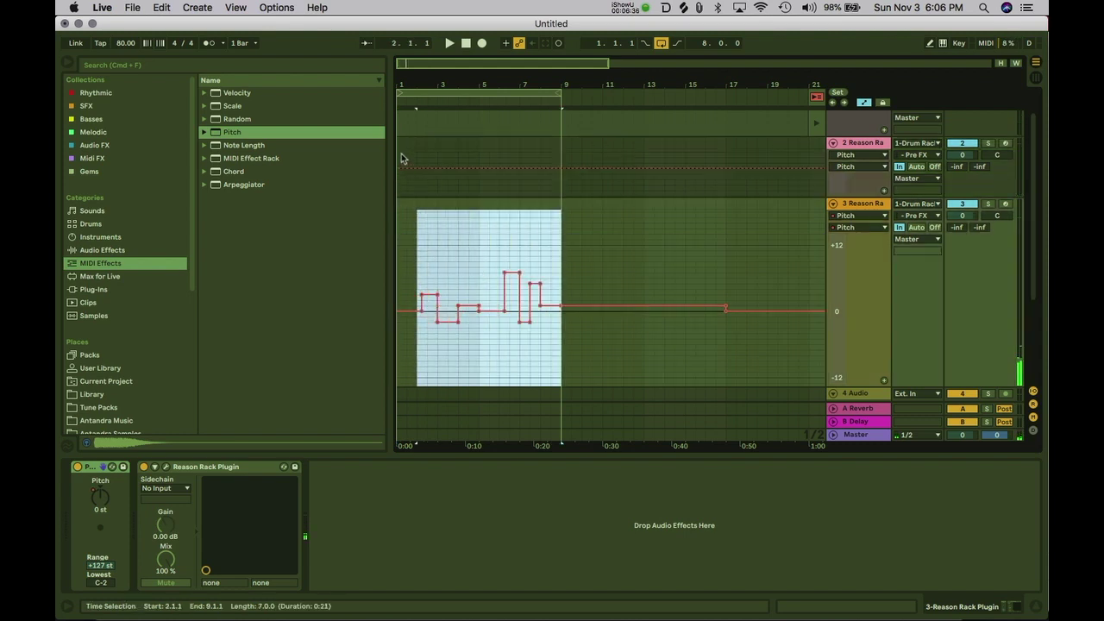
click(401, 164)
drag(561, 269, 396, 259)
click(399, 159)
key(ctrl+v)
scroll(533, 199, up, 1)
mouse_move(525, 207)
mouse_down()
mouse_move(547, 191)
mouse_move(532, 206)
mouse_up()
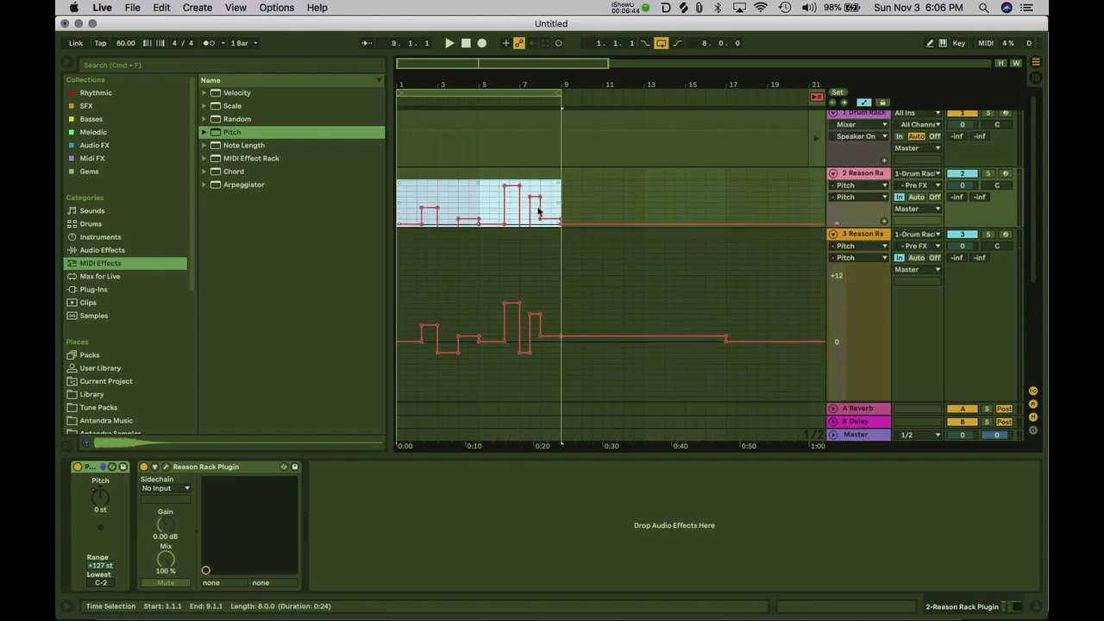
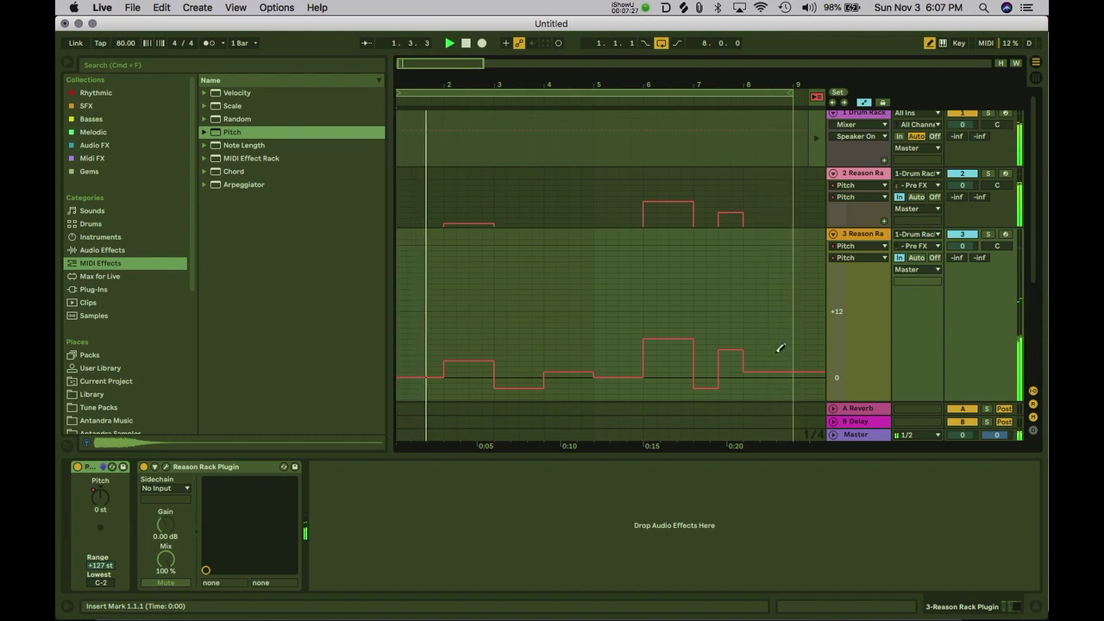
- Play from 8.3.1 and draw a +7 st Pitch level over the second half of bar 8 on the third track
click(768, 279)
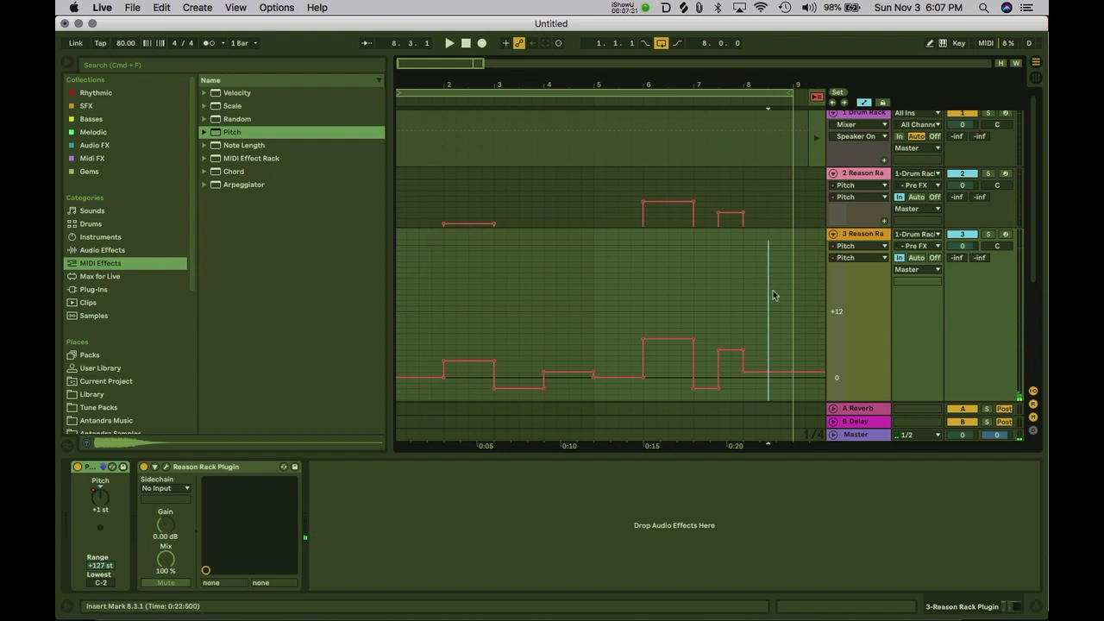
key(space)
key(b)
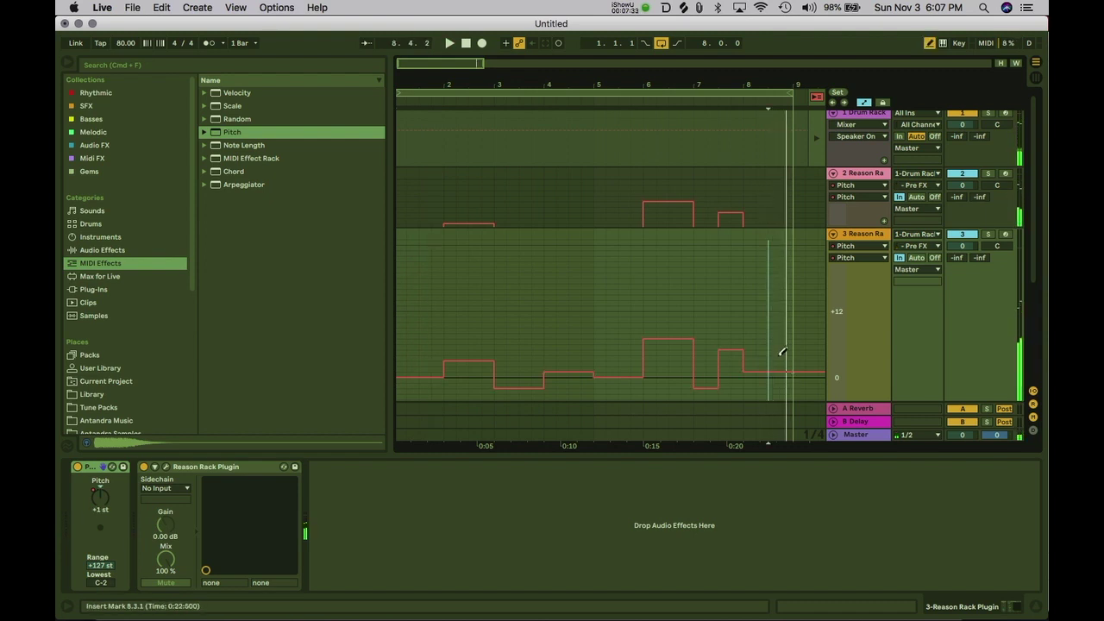
drag(789, 354, 783, 354)
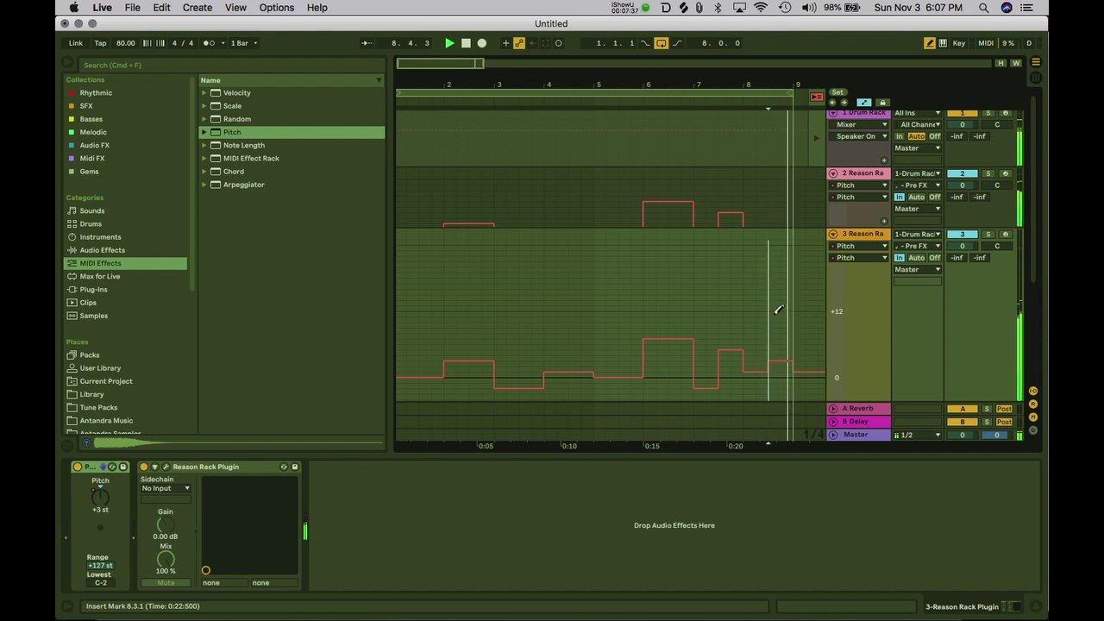
mouse_move(780, 330)
mouse_down()
mouse_move(786, 324)
mouse_move(771, 338)
mouse_move(782, 321)
mouse_up()
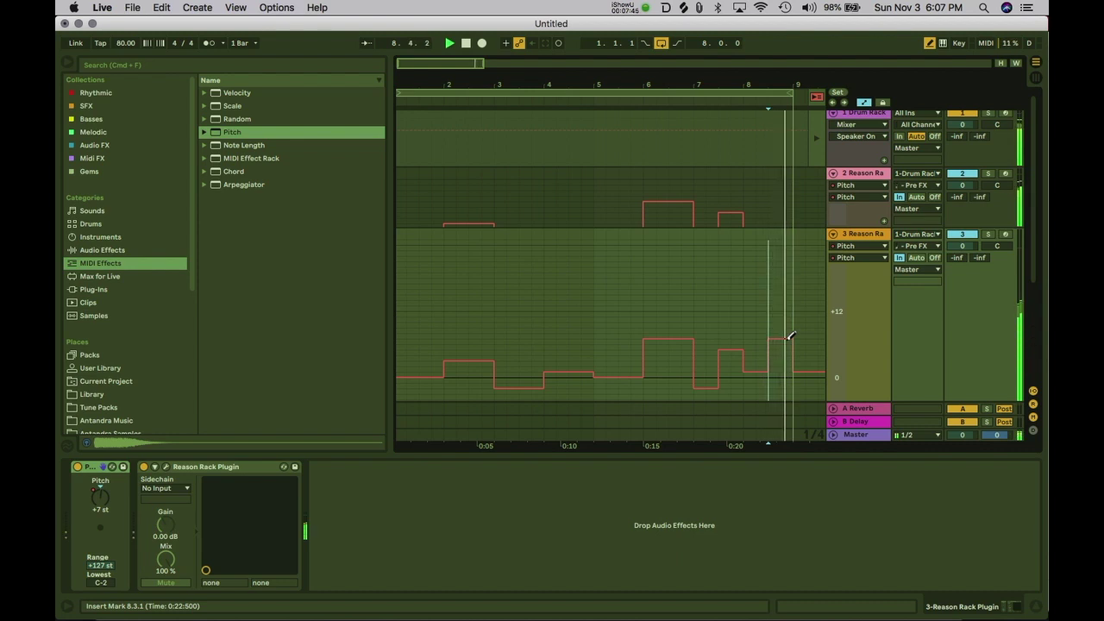
- Draw the same +7 st level over the second half of bar 8 on the second track and replay the loop from the start
mouse_move(767, 180)
mouse_down()
mouse_move(789, 191)
mouse_move(780, 179)
mouse_up()
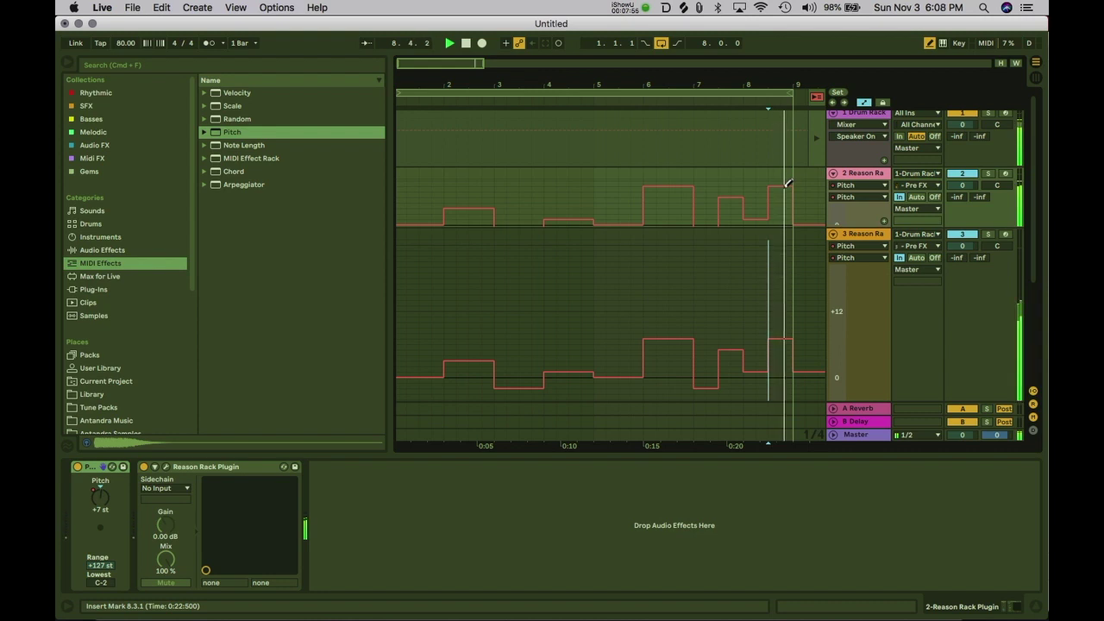
click(467, 42)
key(space)
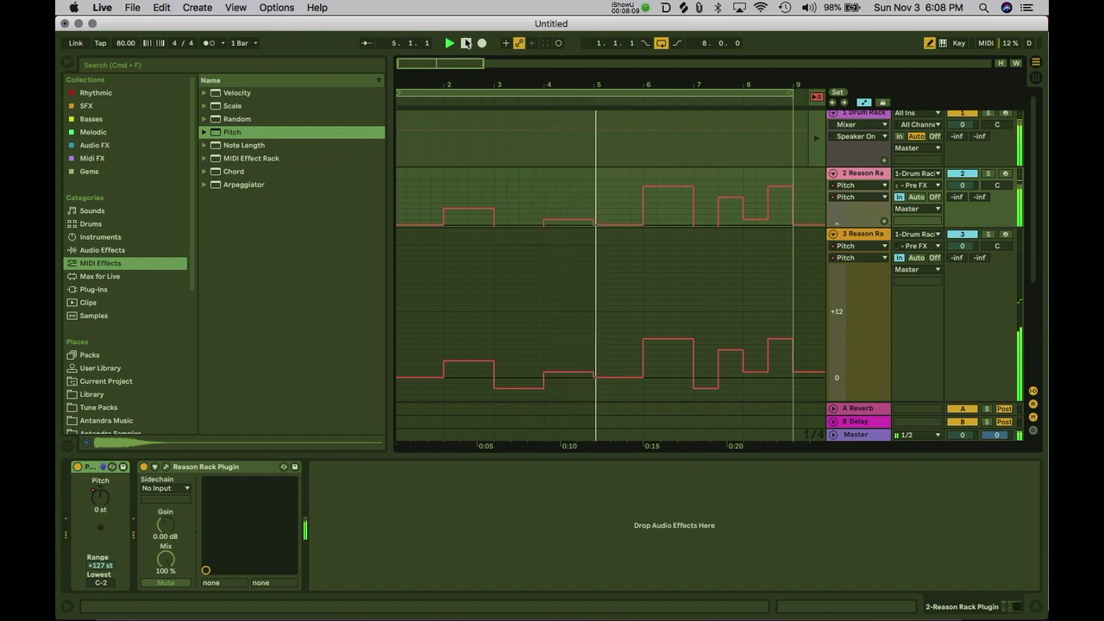
- Select the Drum Rack track, switch to Session View and open the Drum Rack's first clip
scroll(520, 136, up, 1)
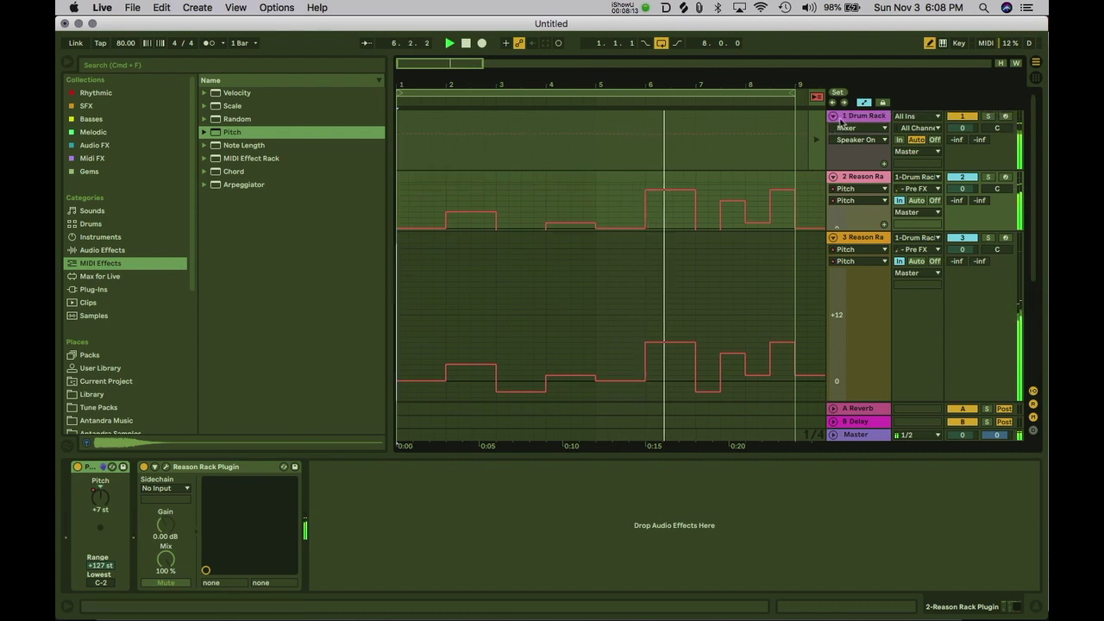
click(795, 124)
click(707, 135)
key(Tab)
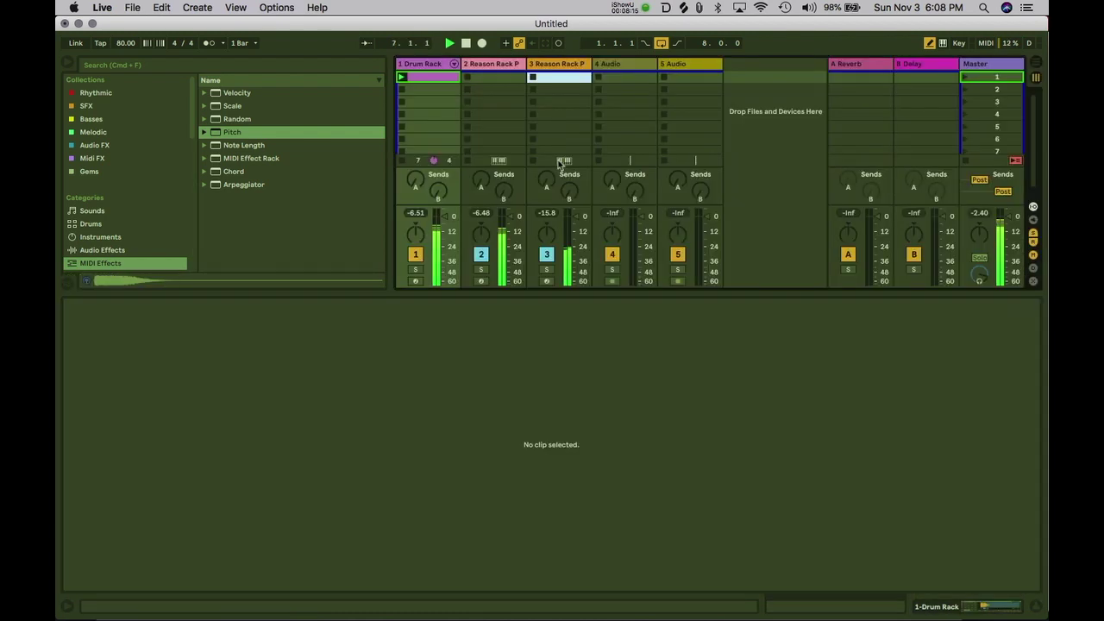
click(421, 77)
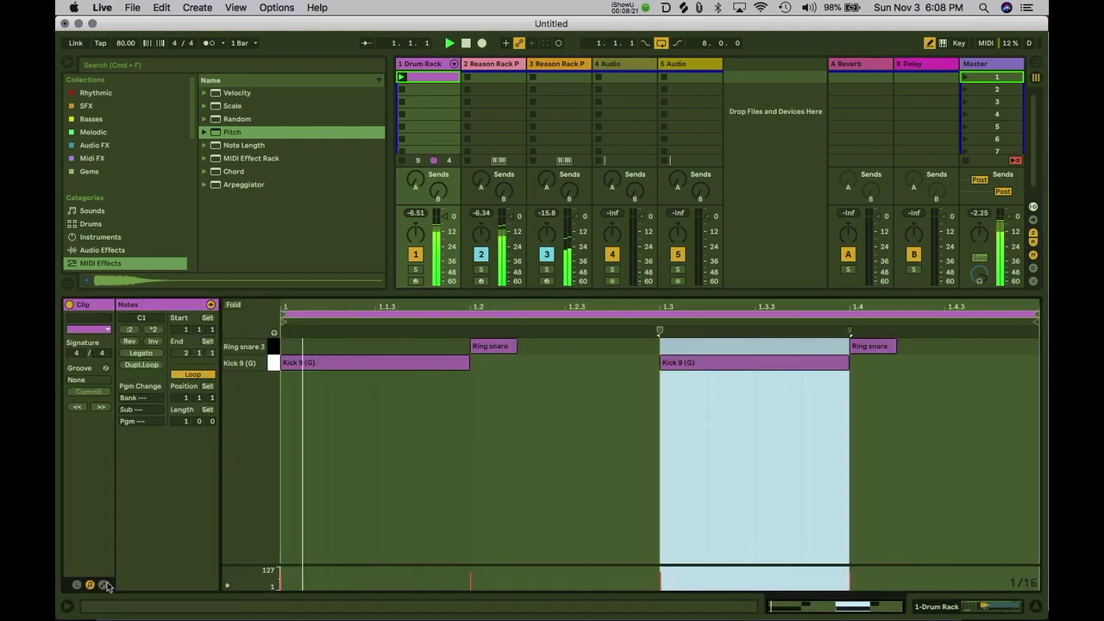
- Stop playback and duplicate the Drum Rack's first clip into the three slots below it
key(space)
click(424, 77)
click(423, 91)
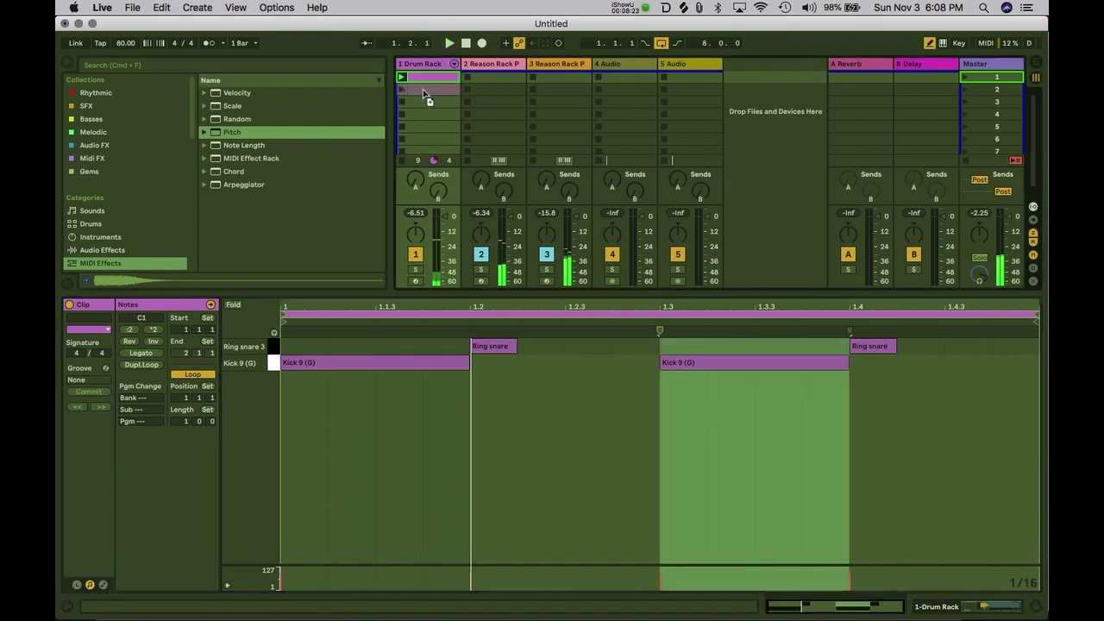
key(super+d)
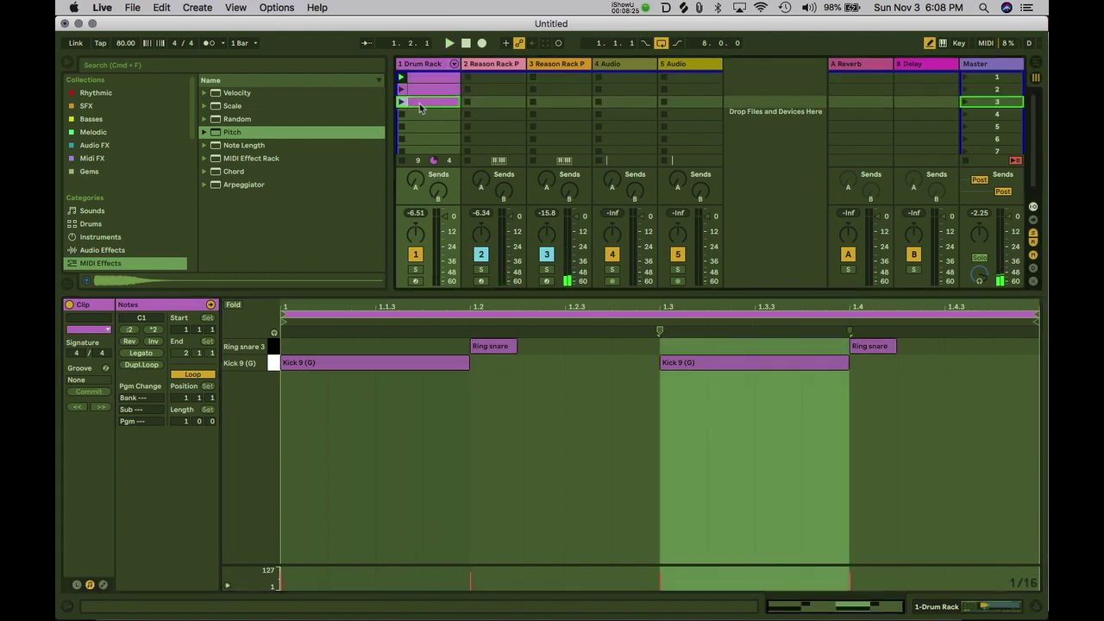
key(super+d)
- In the second drum clip, add sixteenth-note kicks from 1.2 to 1.3 and on 1.4.3 and 1.4.4
click(419, 89)
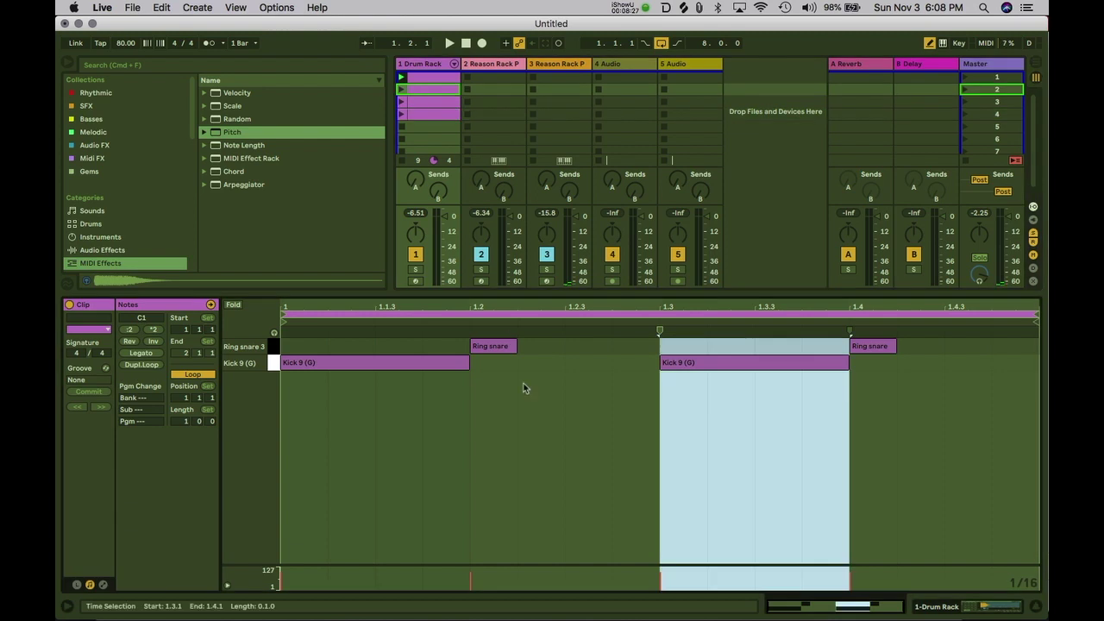
drag(487, 360, 634, 356)
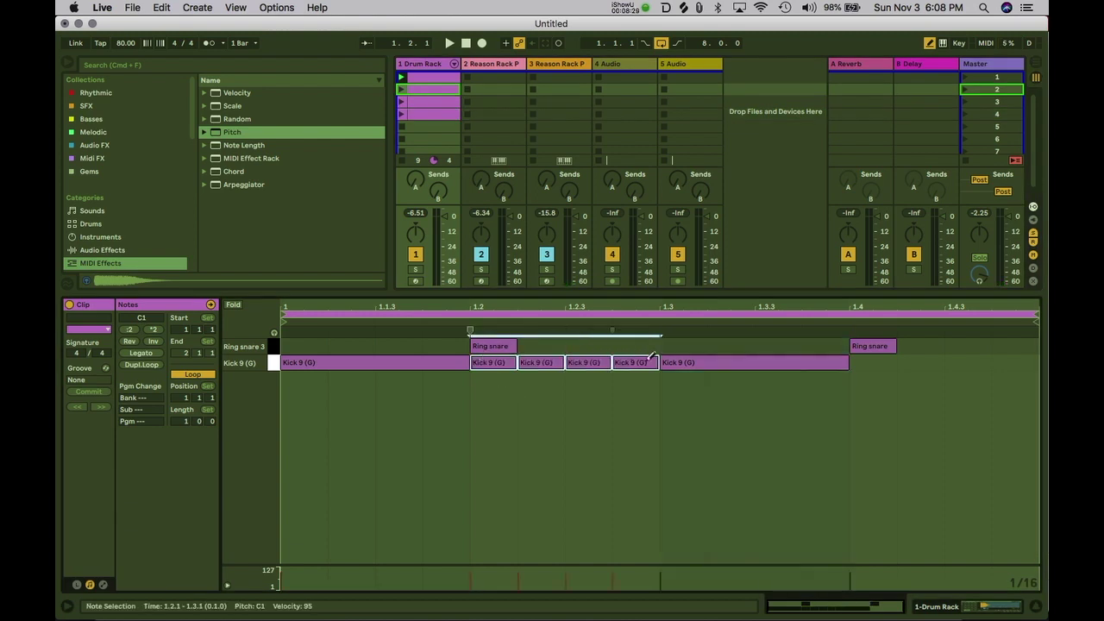
drag(957, 360, 1006, 360)
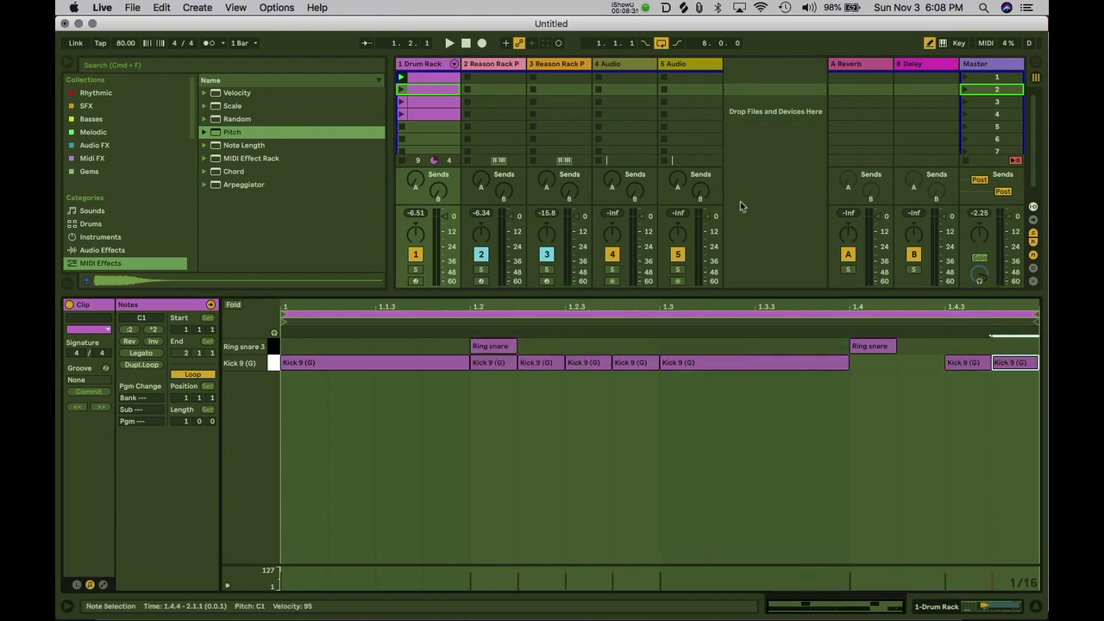
- In the fourth drum clip, fill the kick row with sixteenth notes from 1.2 to the end of the bar
click(424, 107)
click(427, 115)
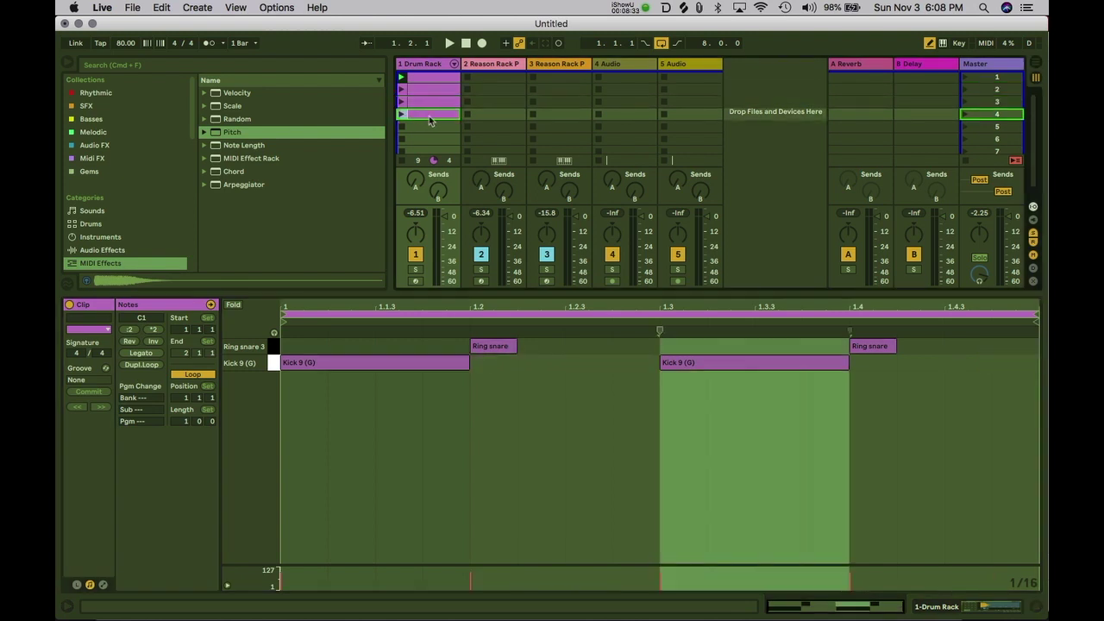
drag(483, 360, 1035, 363)
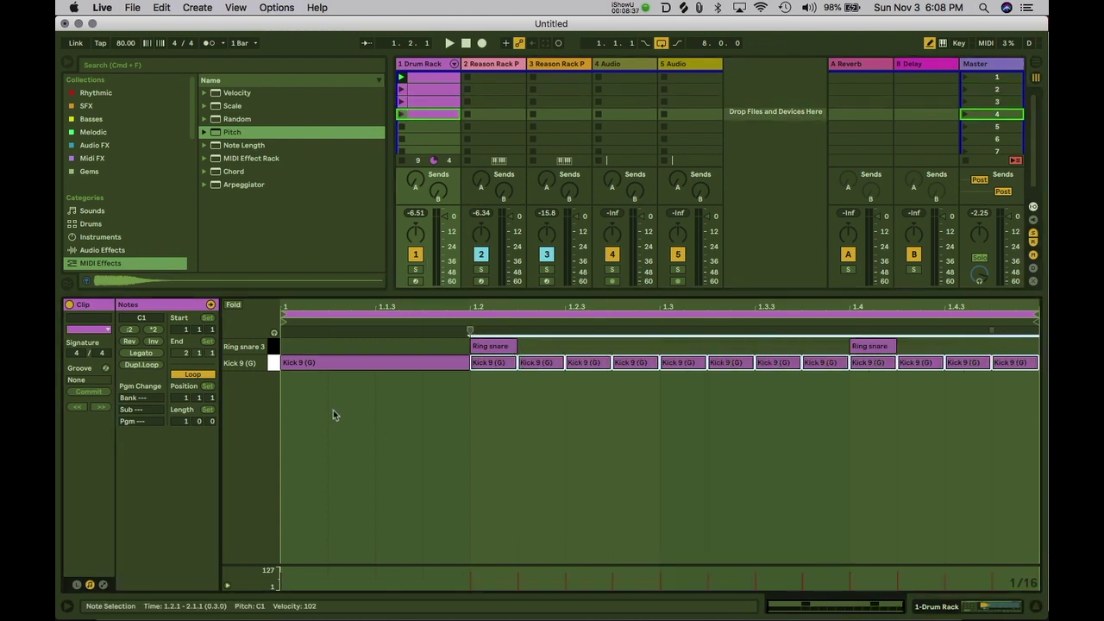
- Set all four drum clips' follow action to Next after one bar and launch the first clip
shift+click(421, 78)
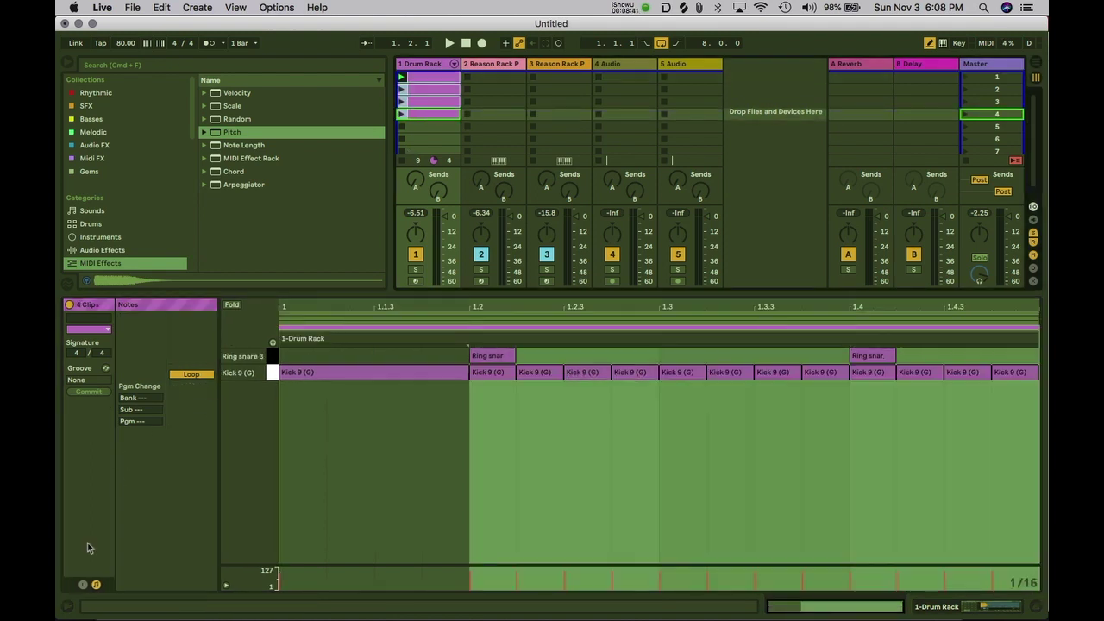
click(83, 585)
click(136, 410)
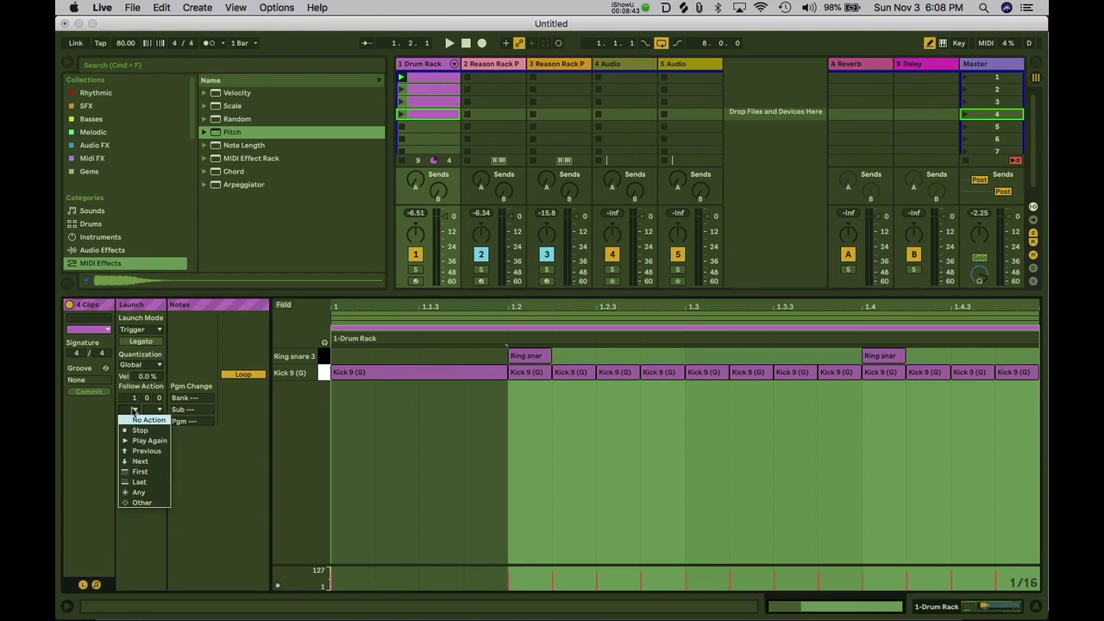
click(137, 469)
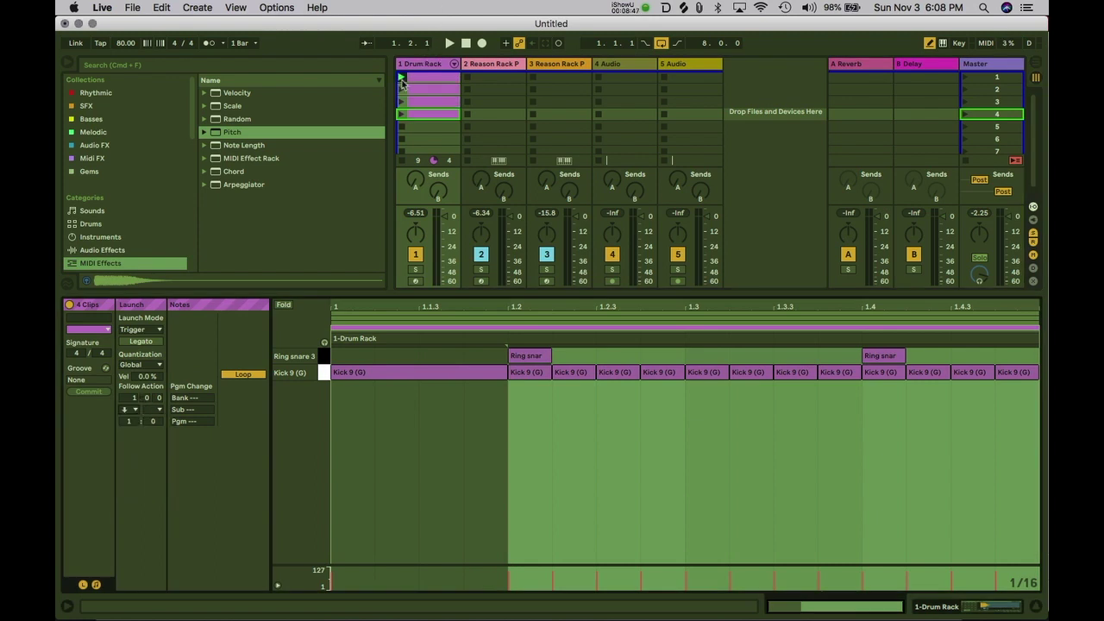
click(401, 78)
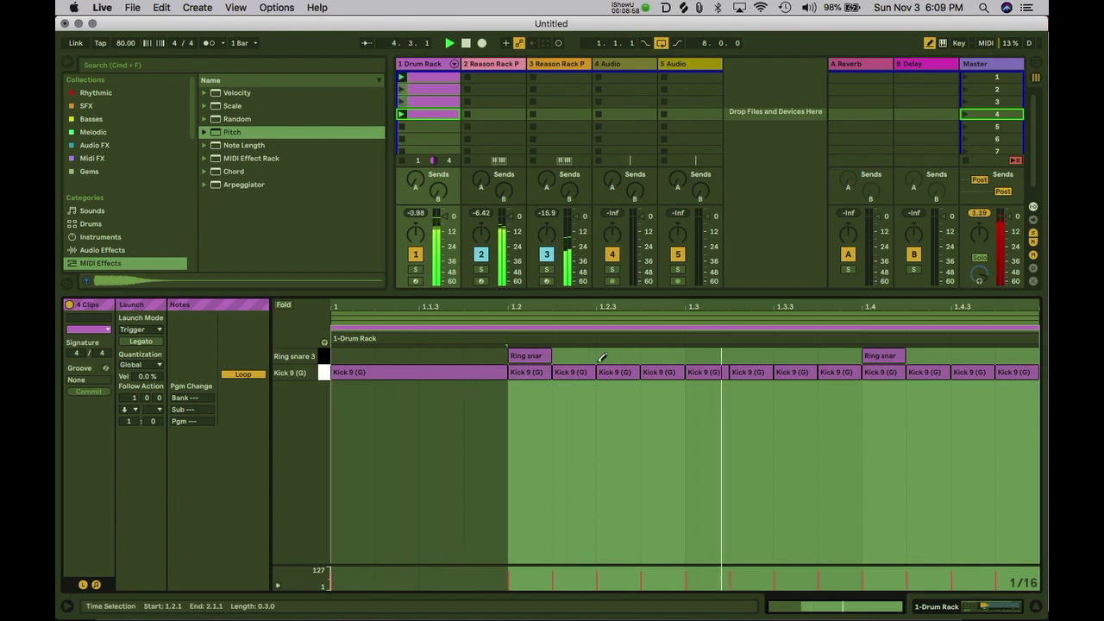
- In the fourth clip, remove the kick at 1.2 and replace the kicks from 1.4 onward with sixteenth-note snares
click(510, 355)
click(877, 367)
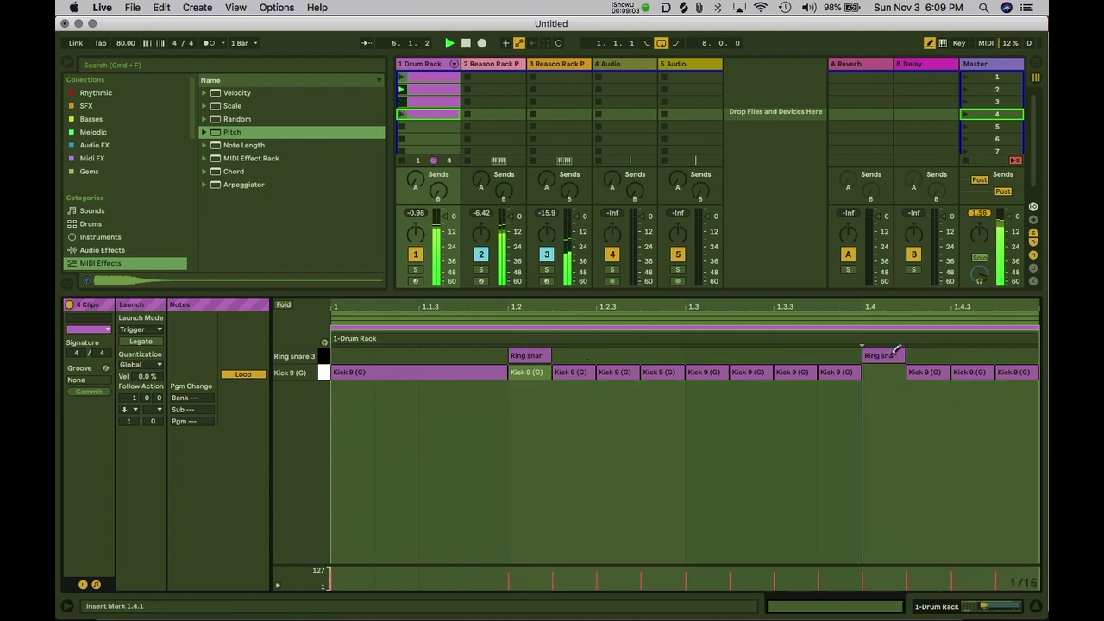
click(928, 354)
click(940, 372)
click(968, 355)
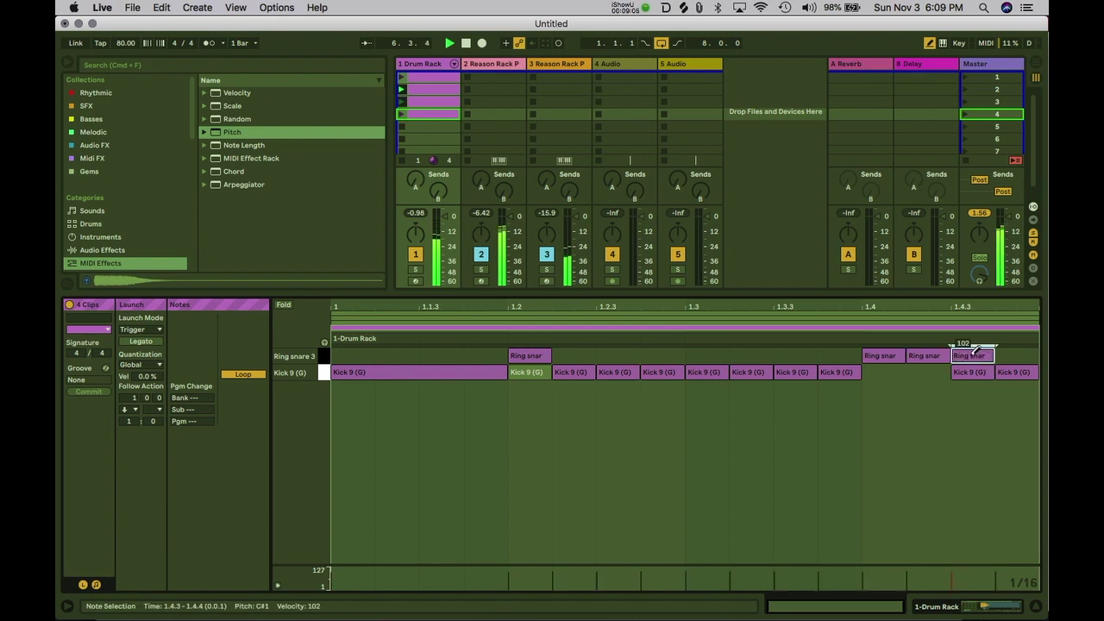
click(1013, 355)
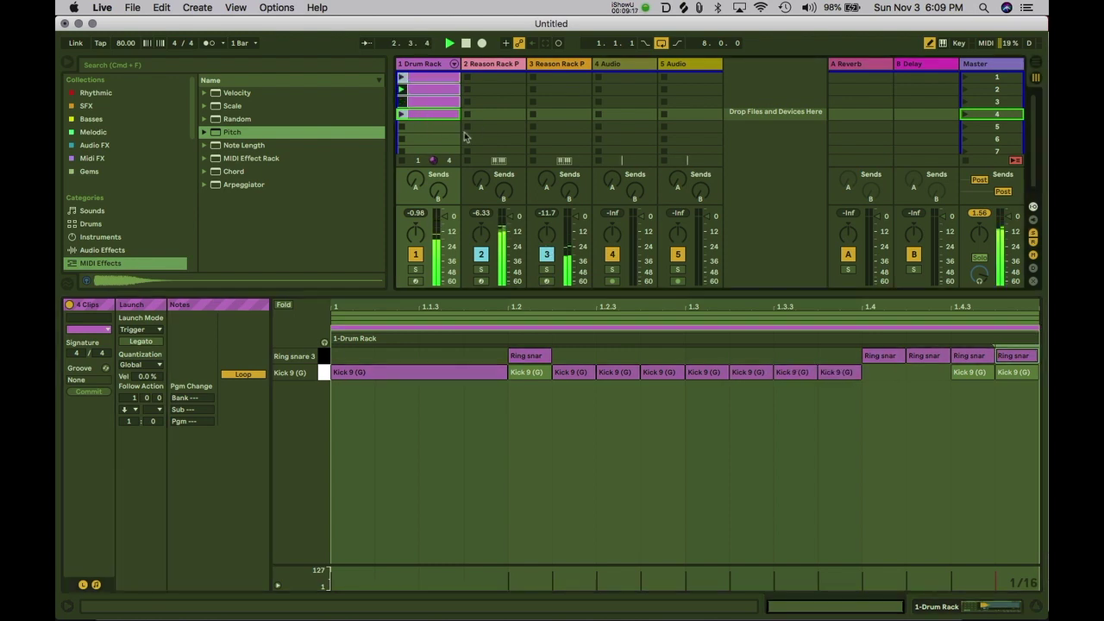
- Open the fourth drum clip on its own and replace its kicks at 1.3 and 1.3.4 with snares
click(430, 127)
click(436, 118)
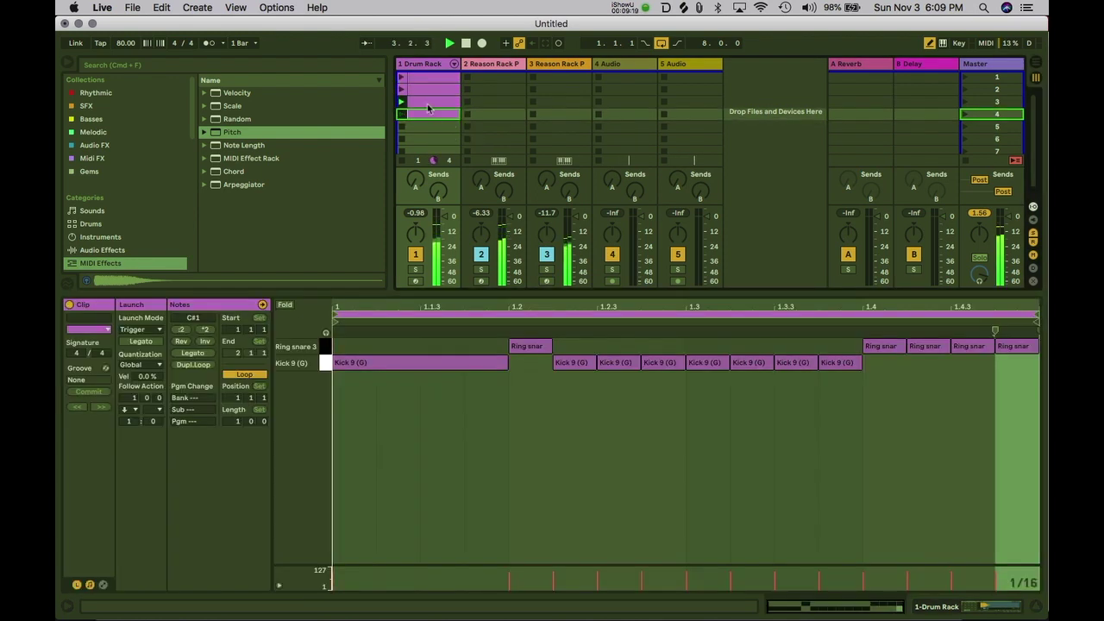
click(1001, 379)
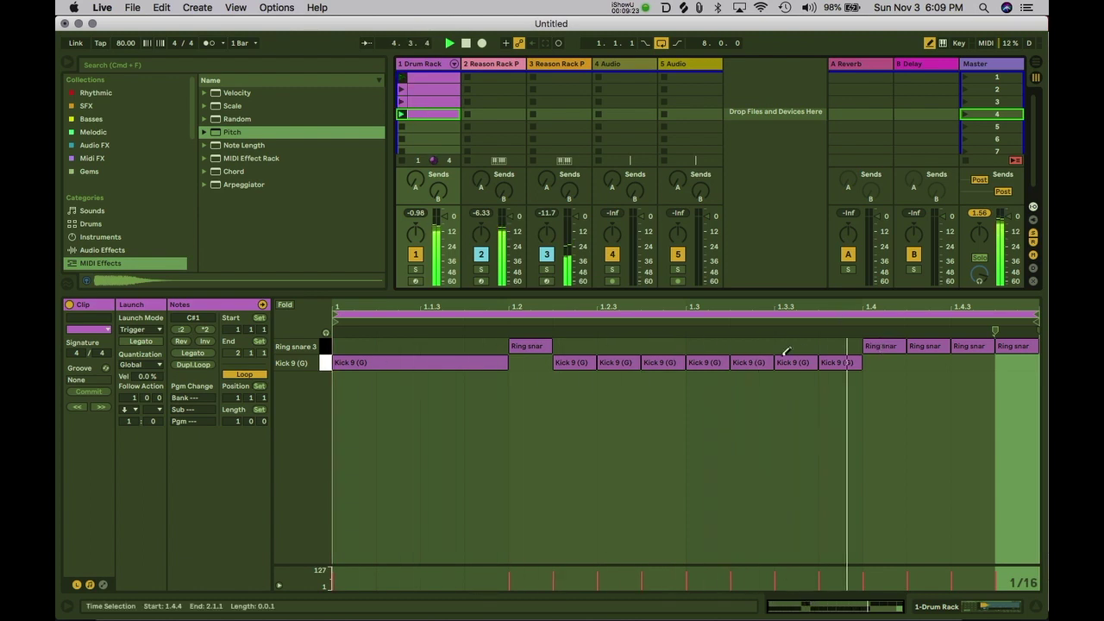
click(709, 363)
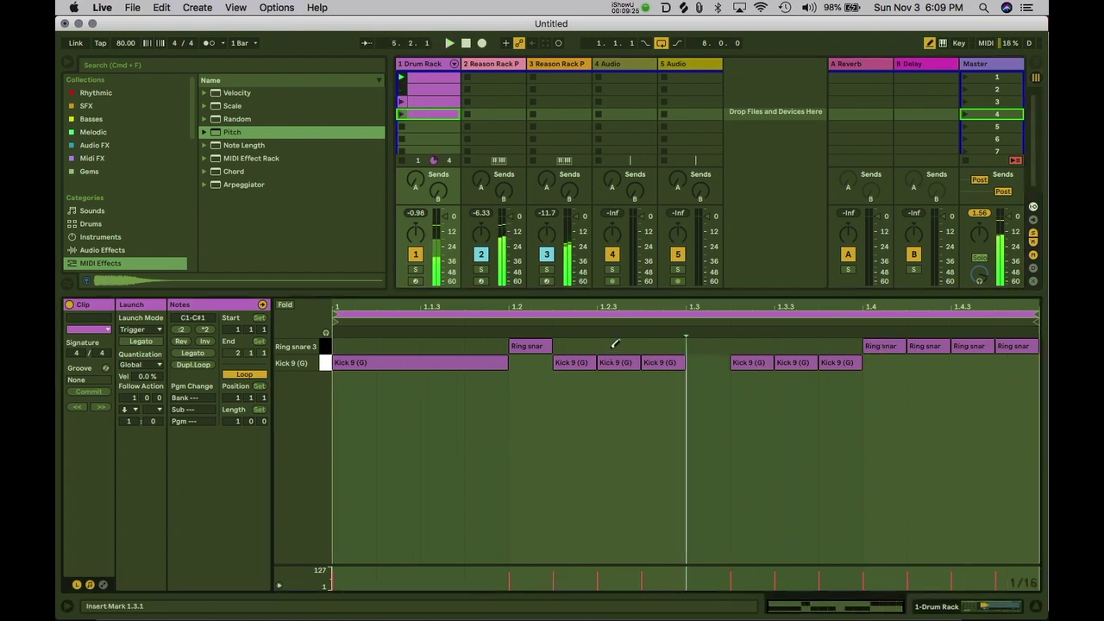
click(705, 345)
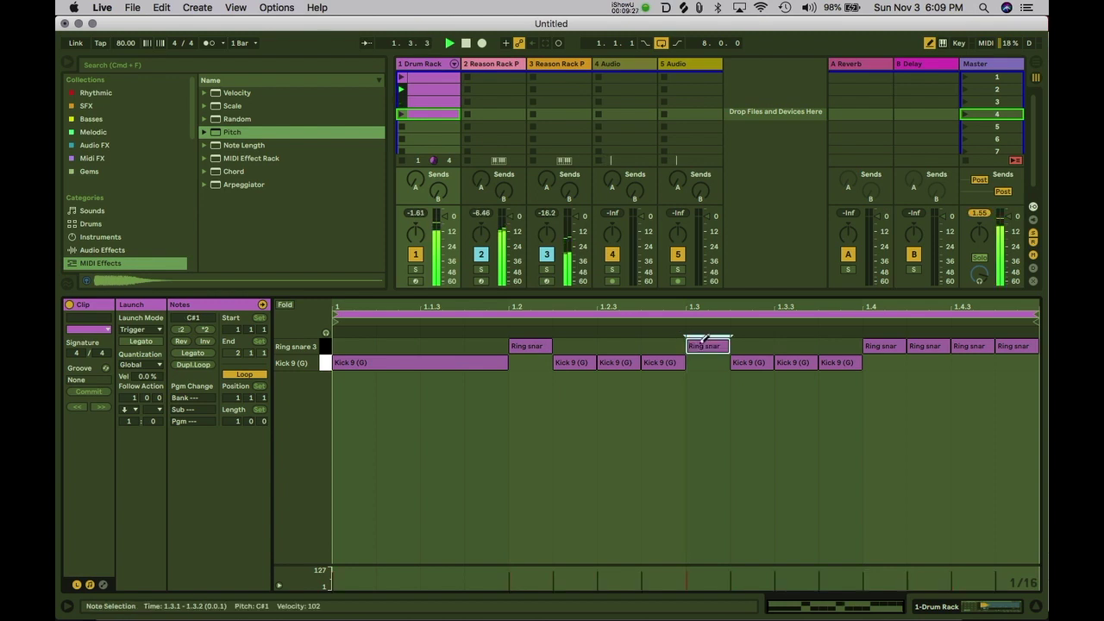
click(832, 346)
click(837, 362)
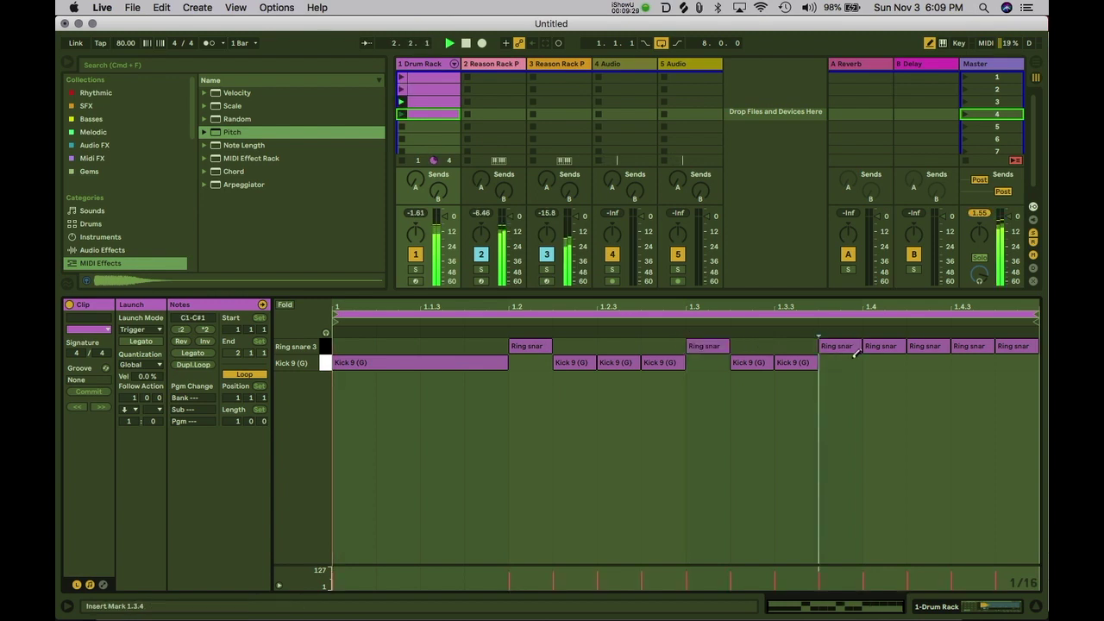
- Alternate the fourth clip's last beat with kicks on 1.4 and 1.4.3 and snares on 1.4.2 and 1.4.4, and restart playback
click(930, 346)
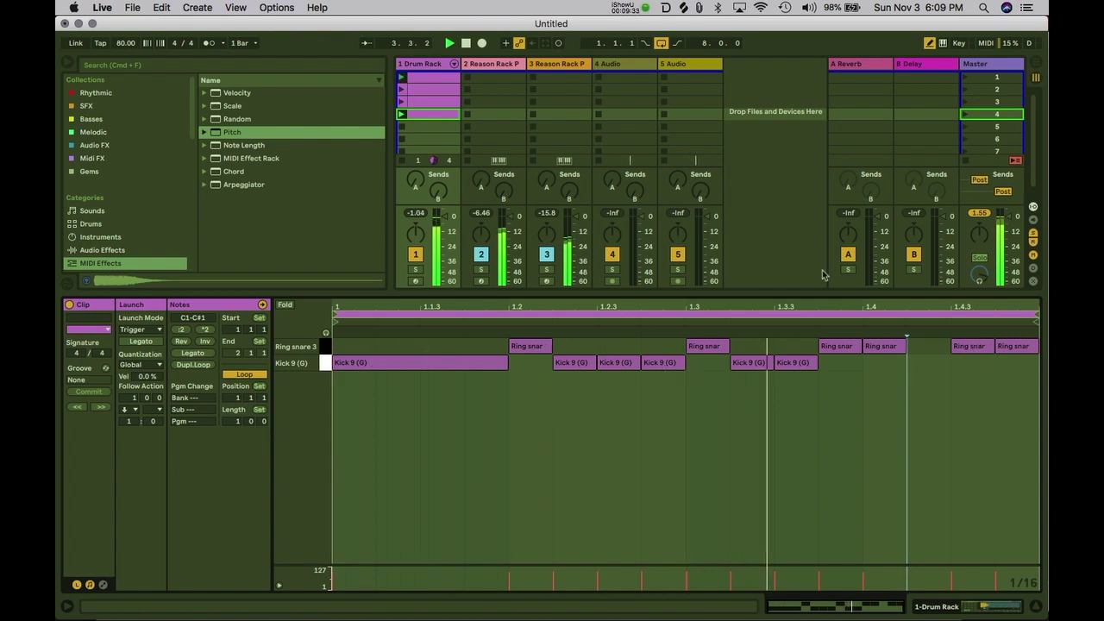
click(886, 346)
click(885, 363)
click(934, 345)
click(970, 346)
click(970, 362)
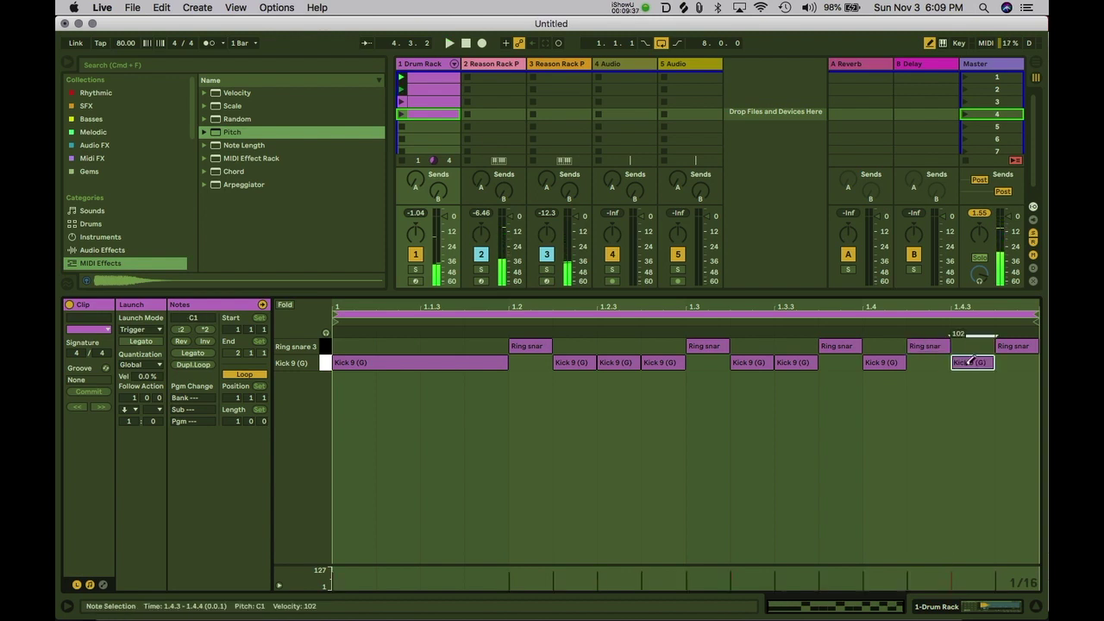
key(space)
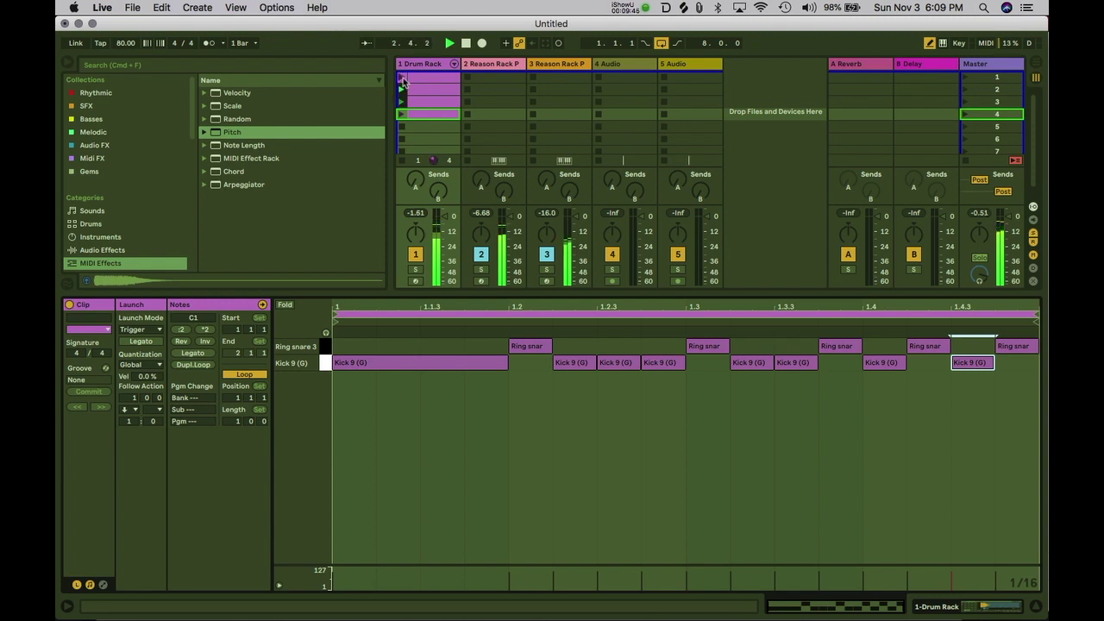
- Add a Limiter from the audio effects to the Master track
click(546, 65)
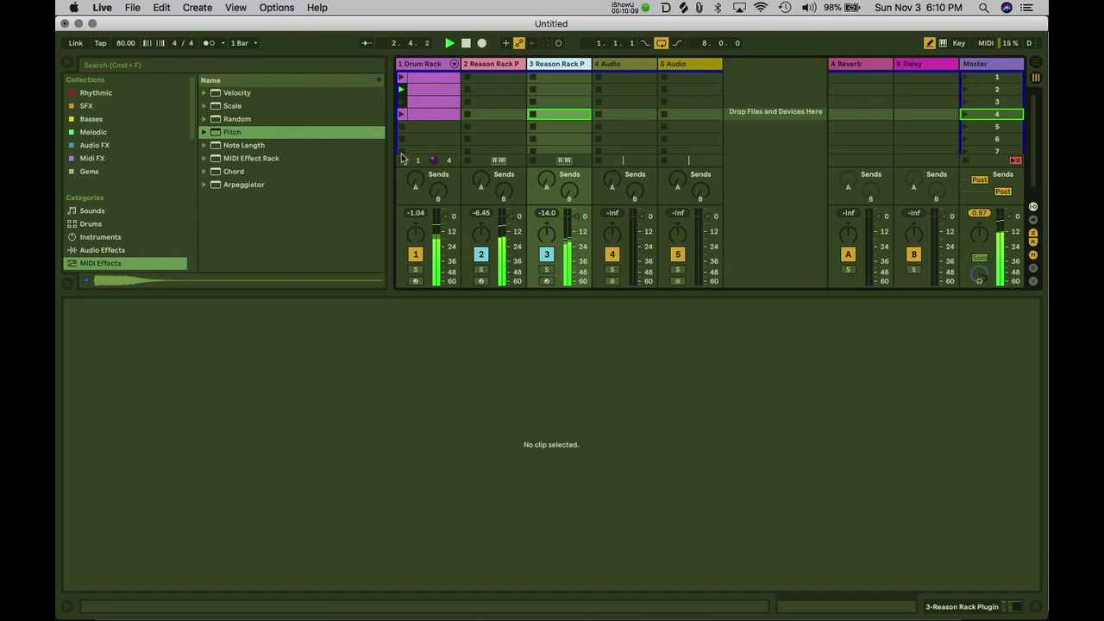
click(979, 66)
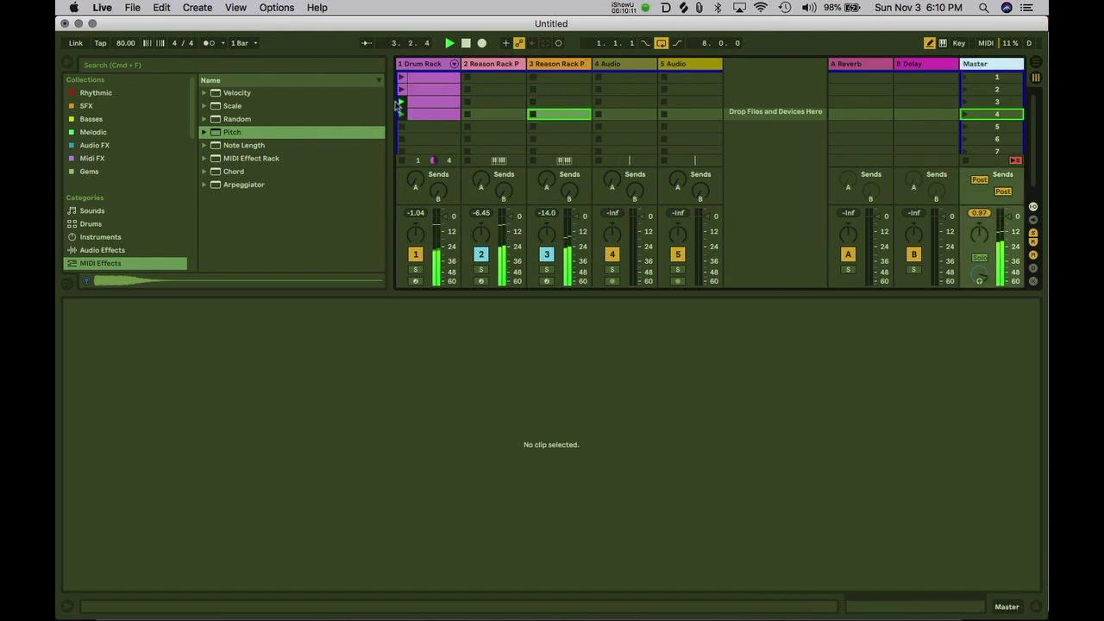
click(108, 250)
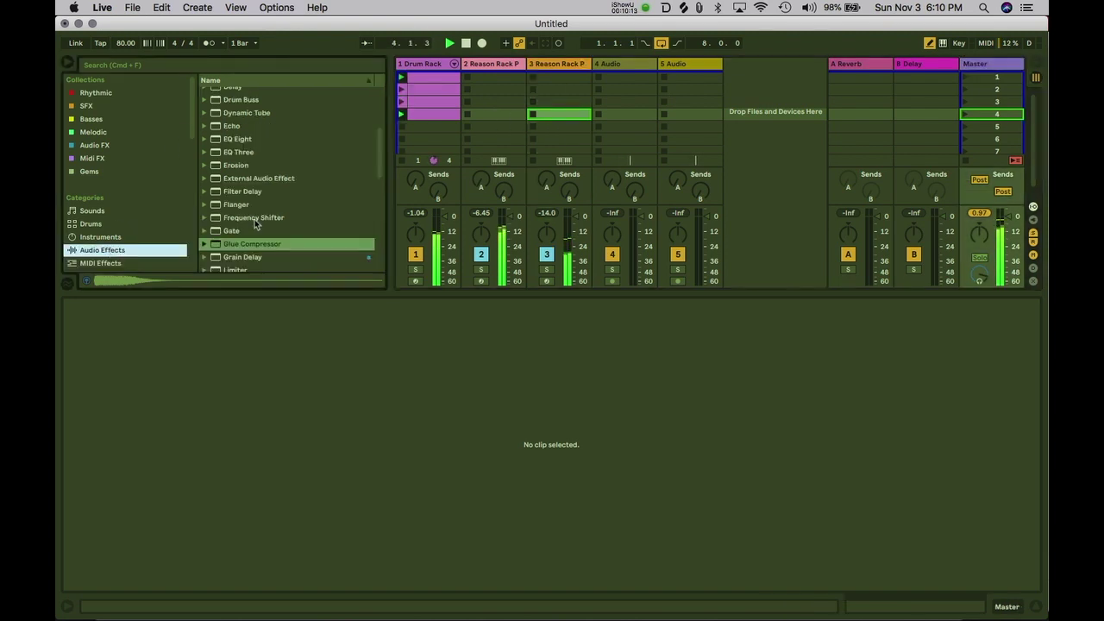
drag(238, 270, 246, 353)
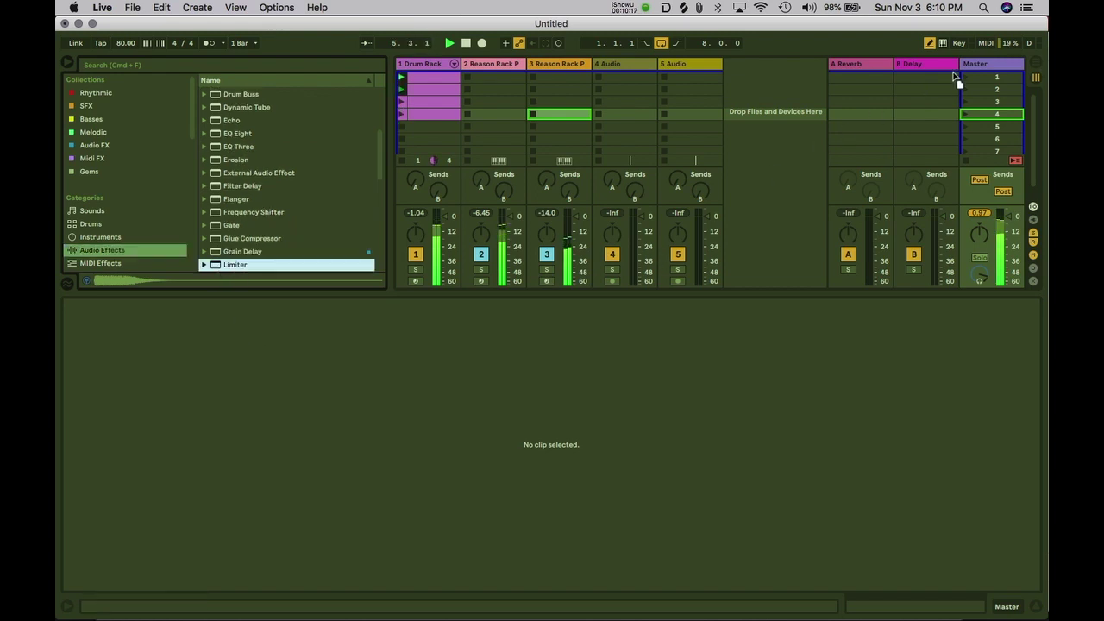
drag(981, 72, 983, 78)
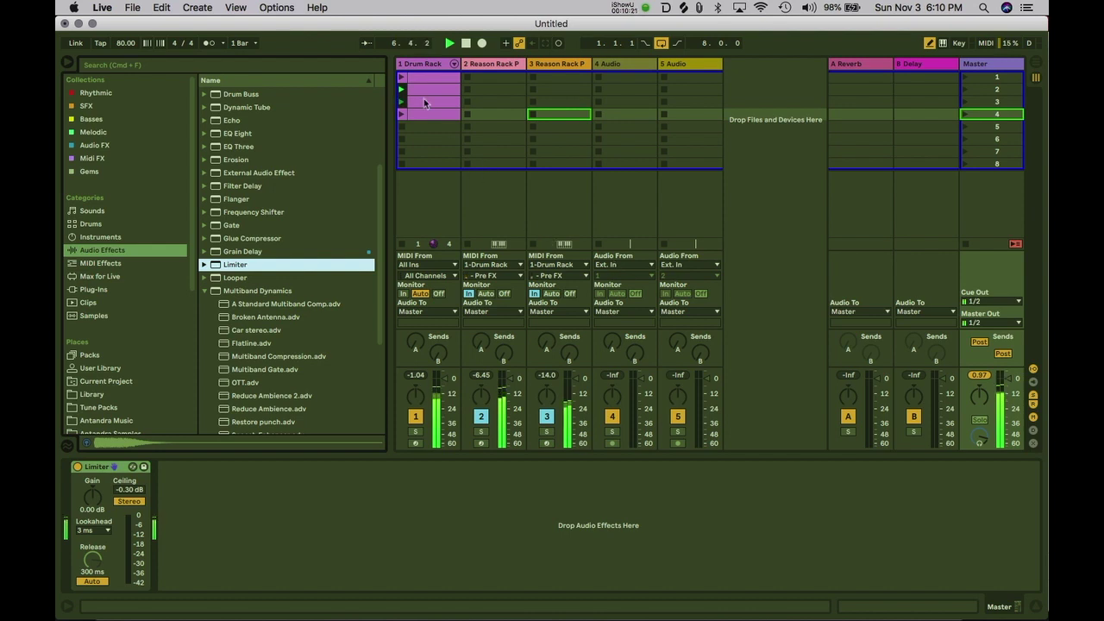
- Review the device chains of the Drum Rack and both Reason Rack tracks
click(401, 114)
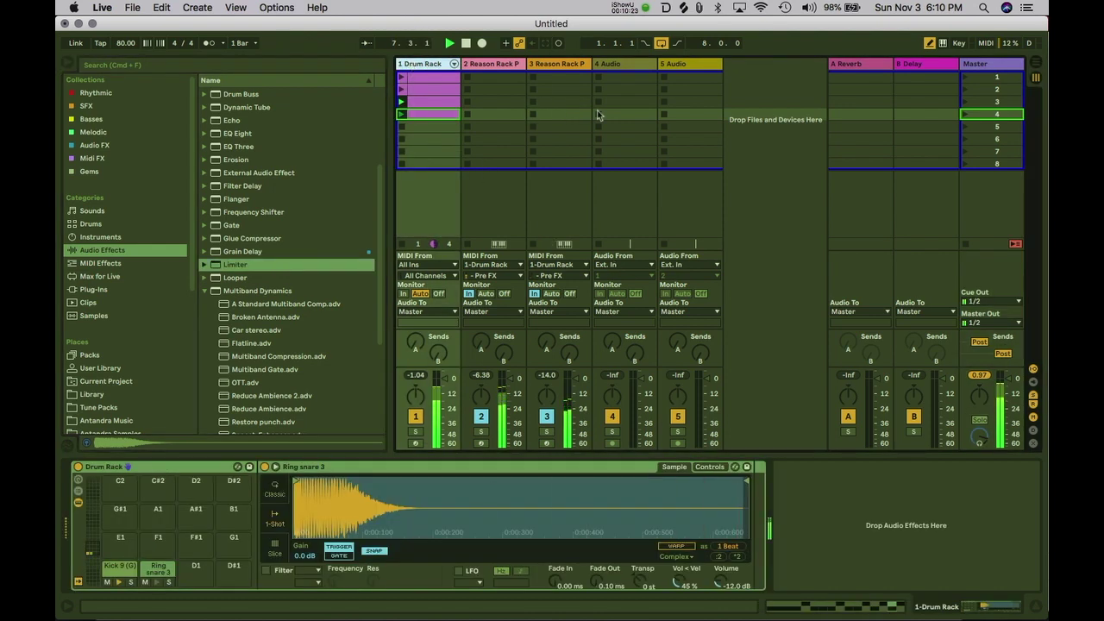
click(561, 64)
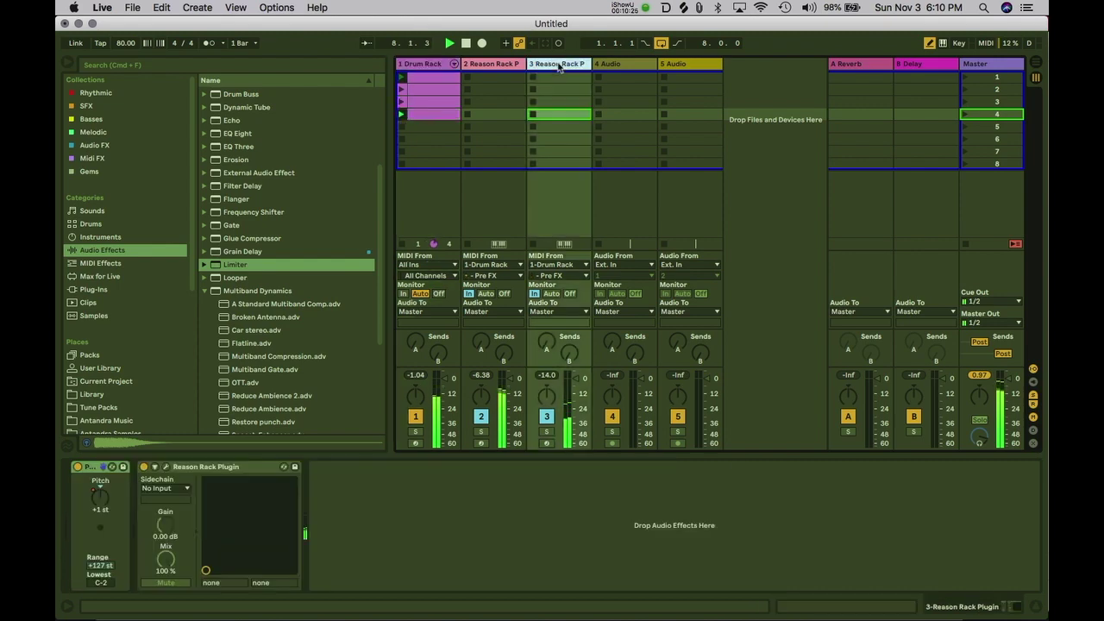
click(500, 65)
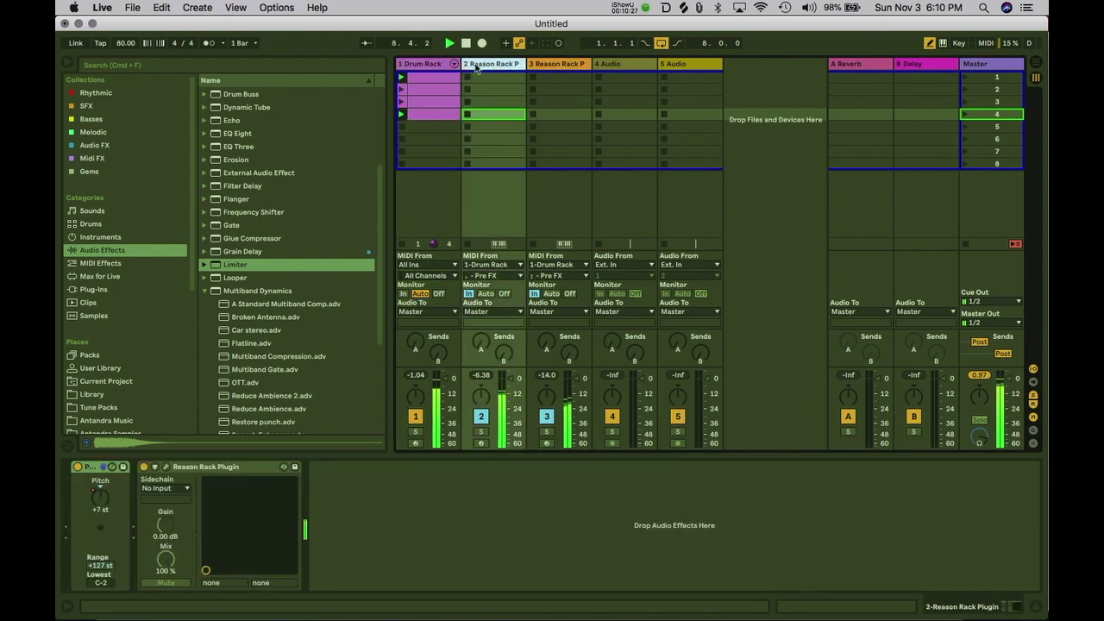
click(447, 64)
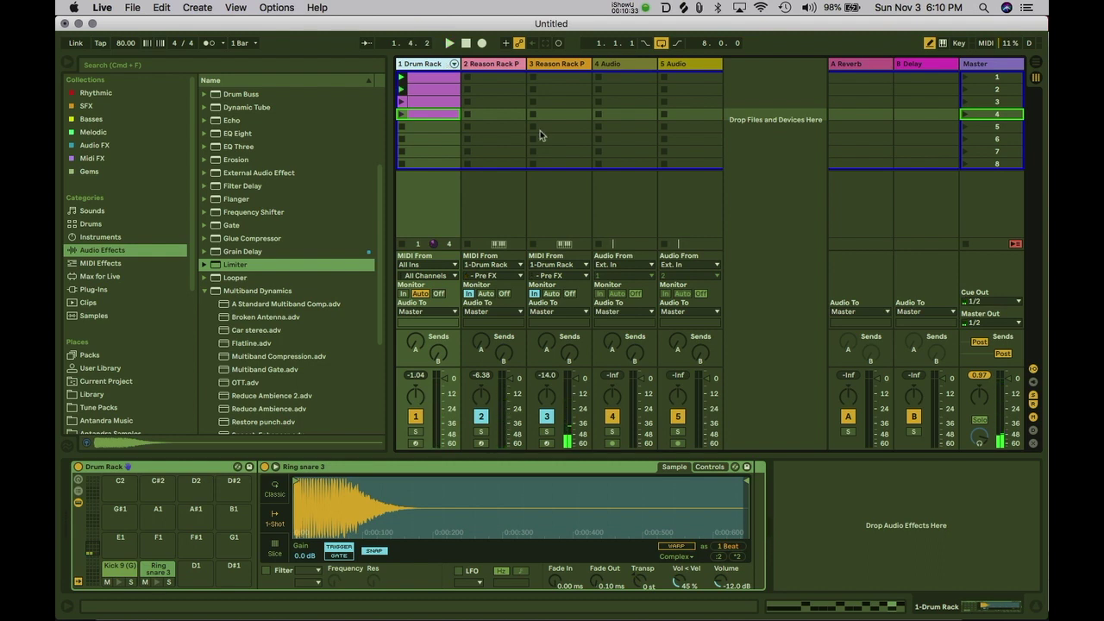
- Compare the Drum Rack and second track's devices, and open the second track's Reason Rack plugin window
click(488, 64)
click(437, 66)
click(483, 67)
click(424, 67)
click(490, 65)
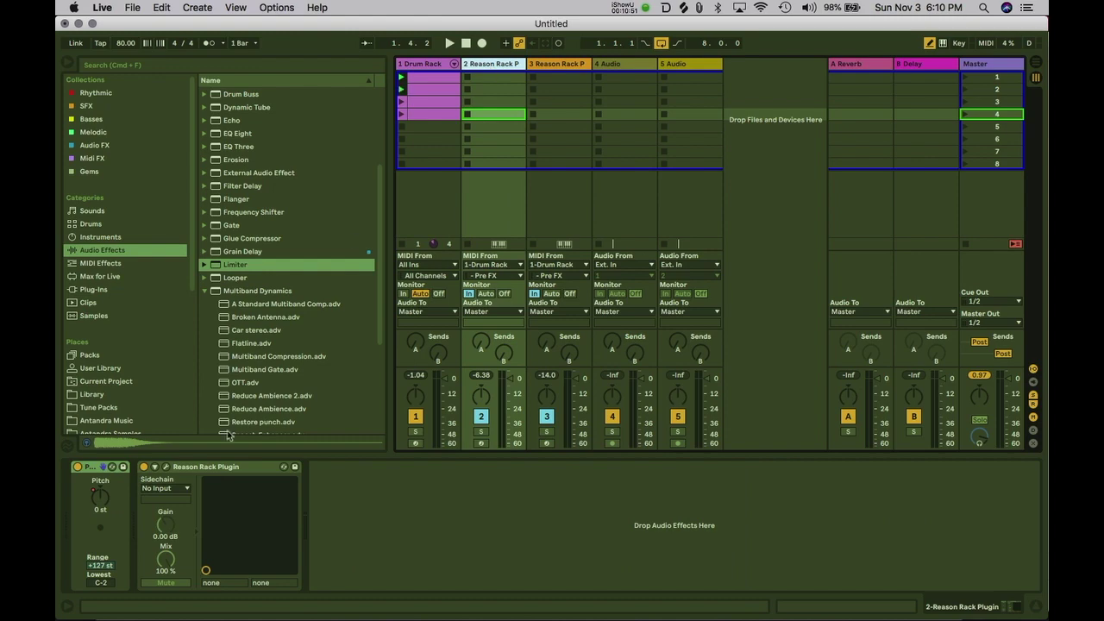
click(167, 467)
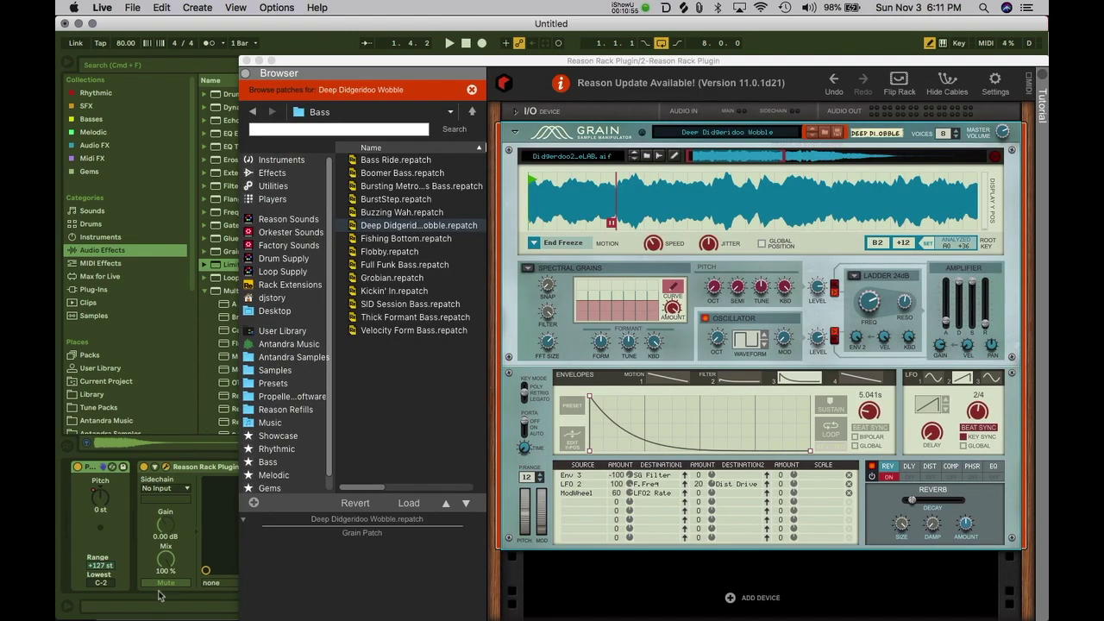